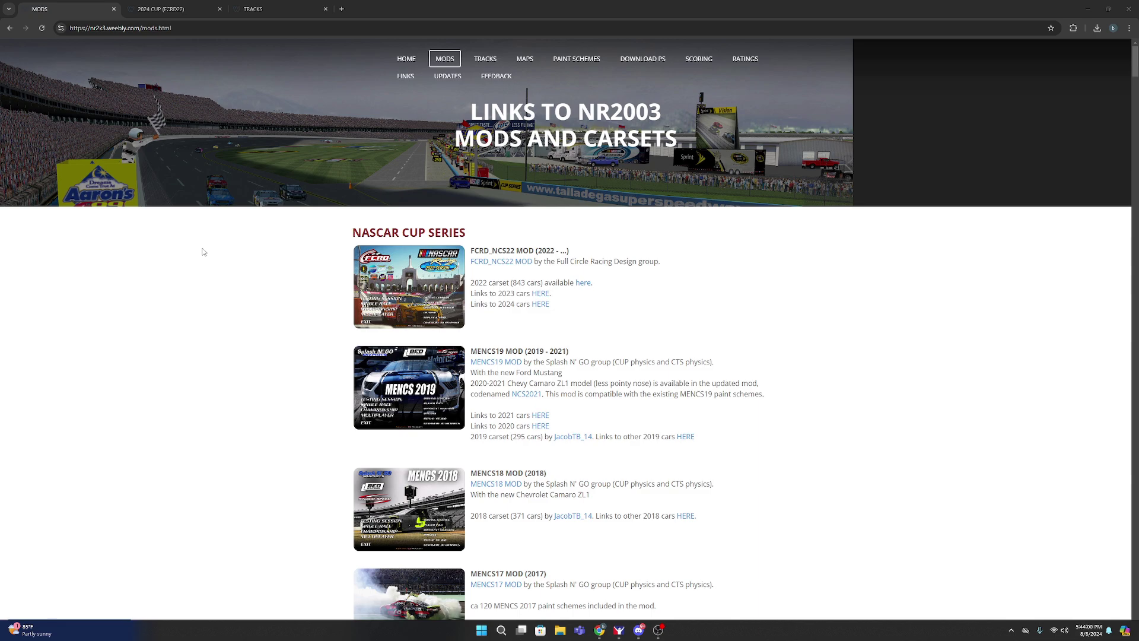
Check the 2024 Cup Series (FCRD22 mod) paint scheme page and return to the mods and carsets page
click(145, 6)
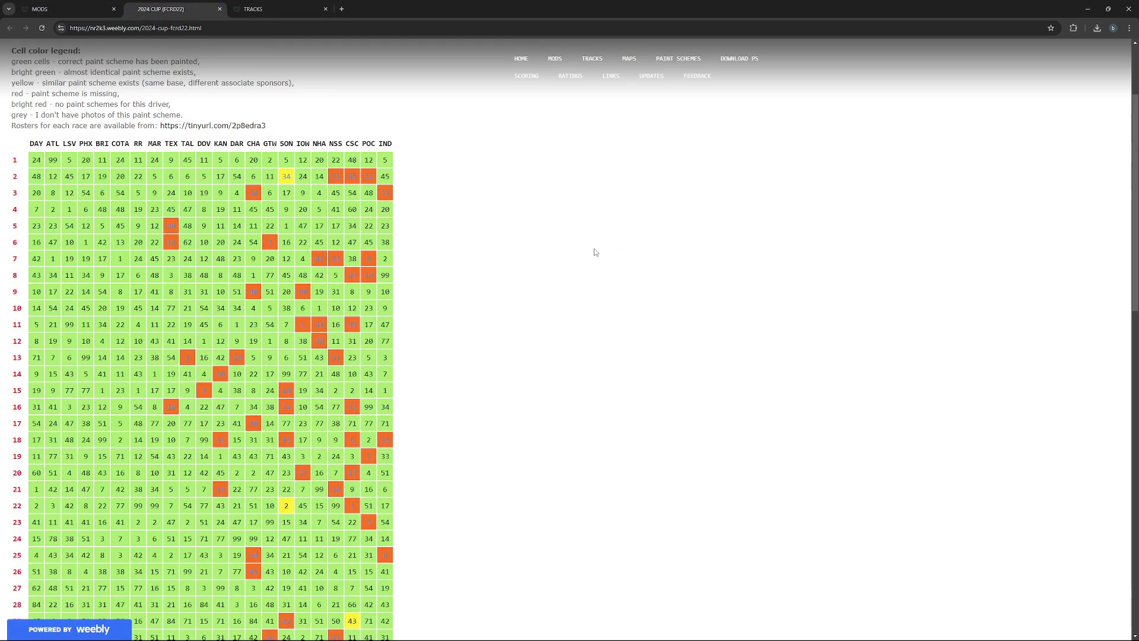
scroll(530, 244, up, 2)
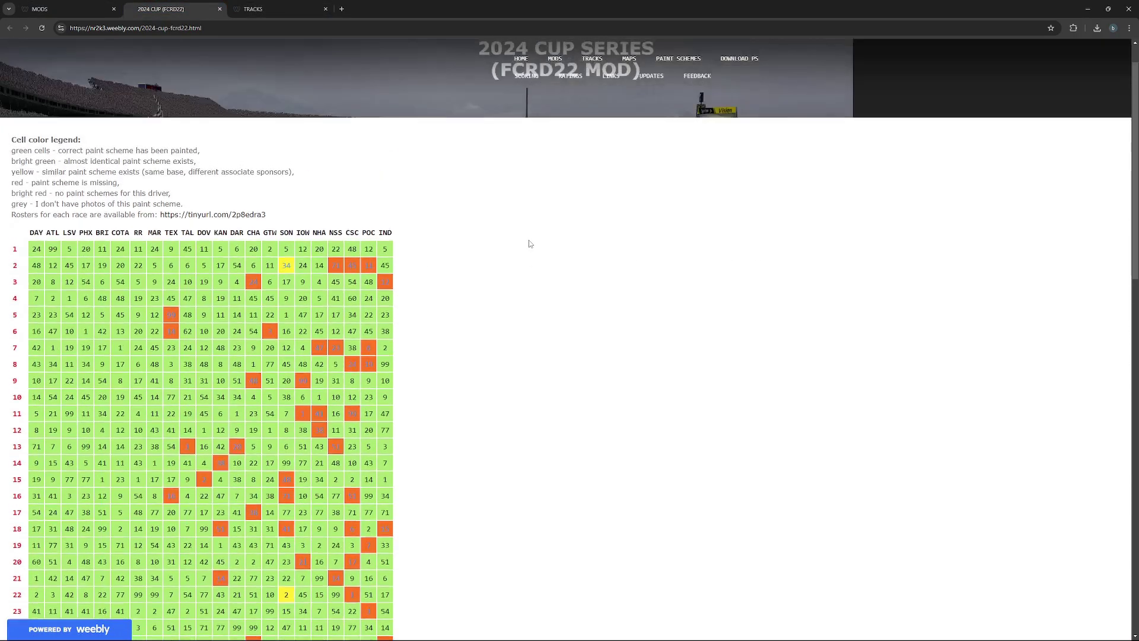
click(116, 4)
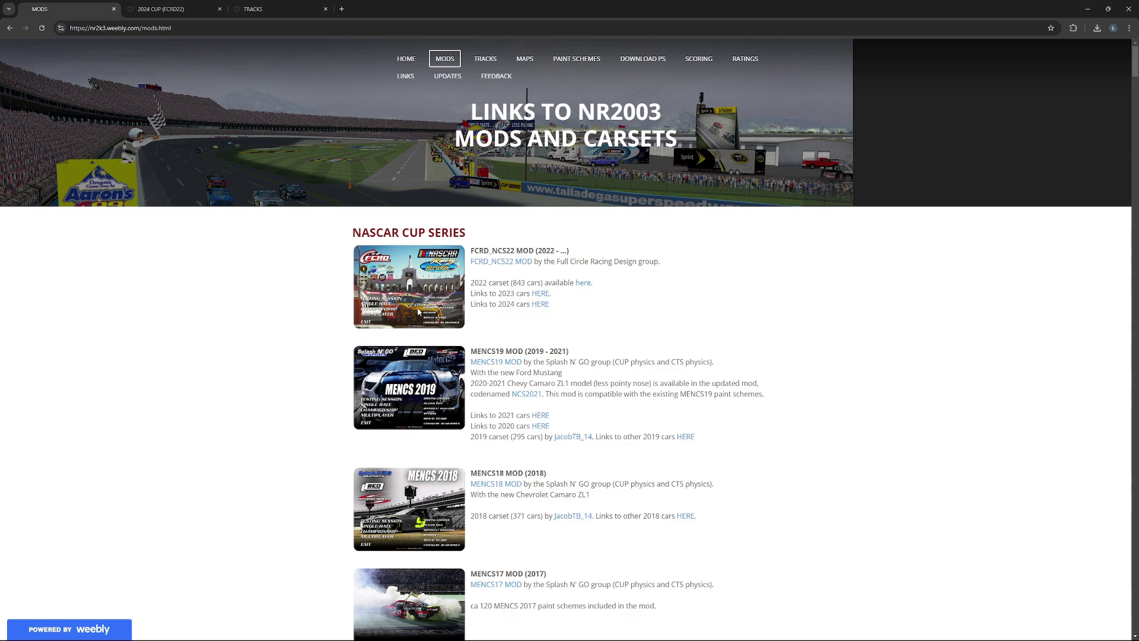
Look through the NASCAR Cup Series mods, view the FCRD_NCS22 mod's download page, and close that page
scroll(280, 297, down, 6)
scroll(280, 297, up, 2)
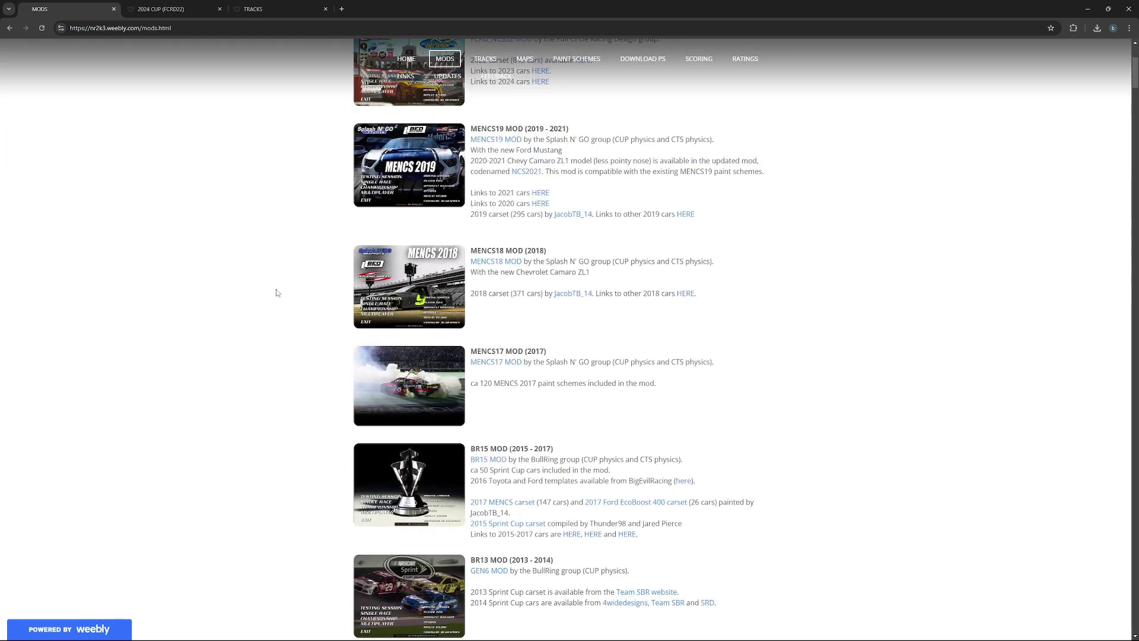
scroll(277, 293, up, 4)
scroll(279, 297, down, 1)
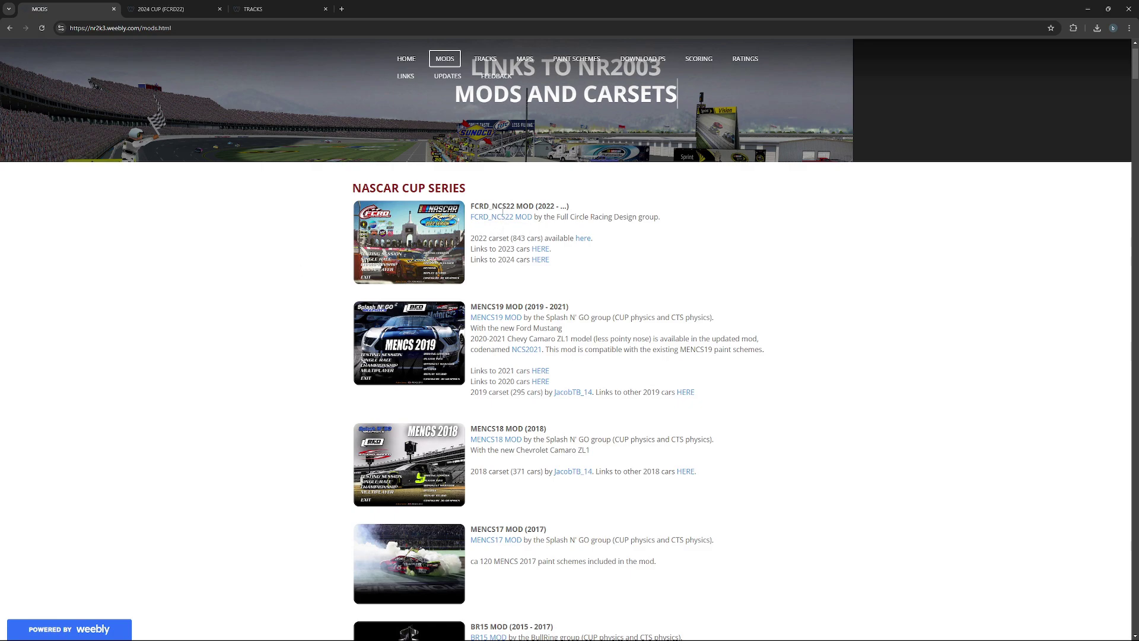
click(498, 218)
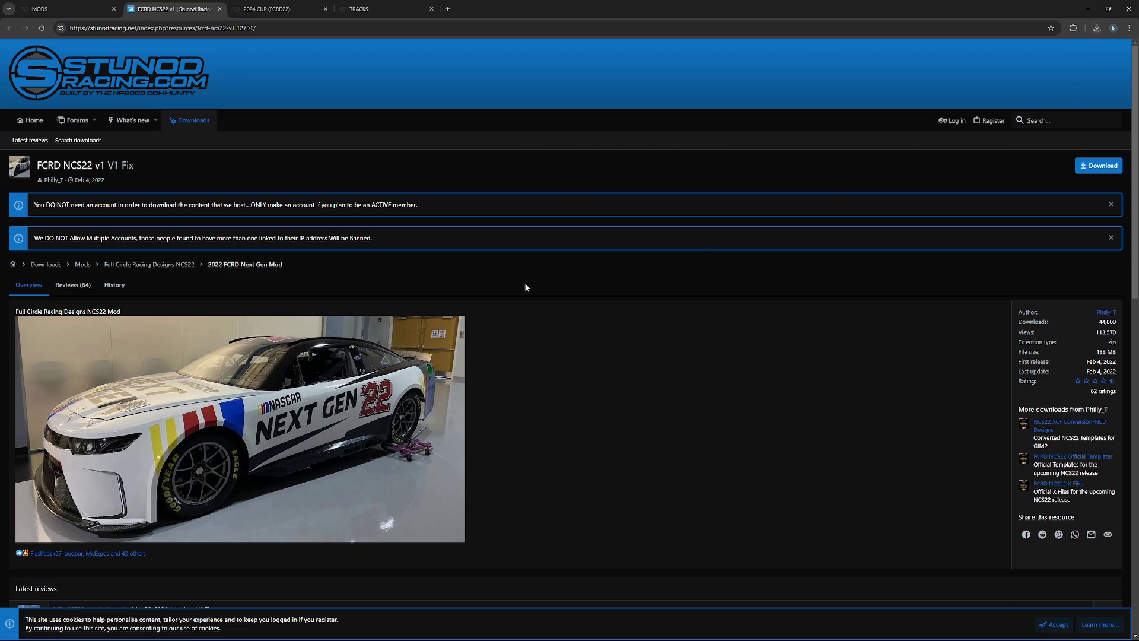
click(219, 9)
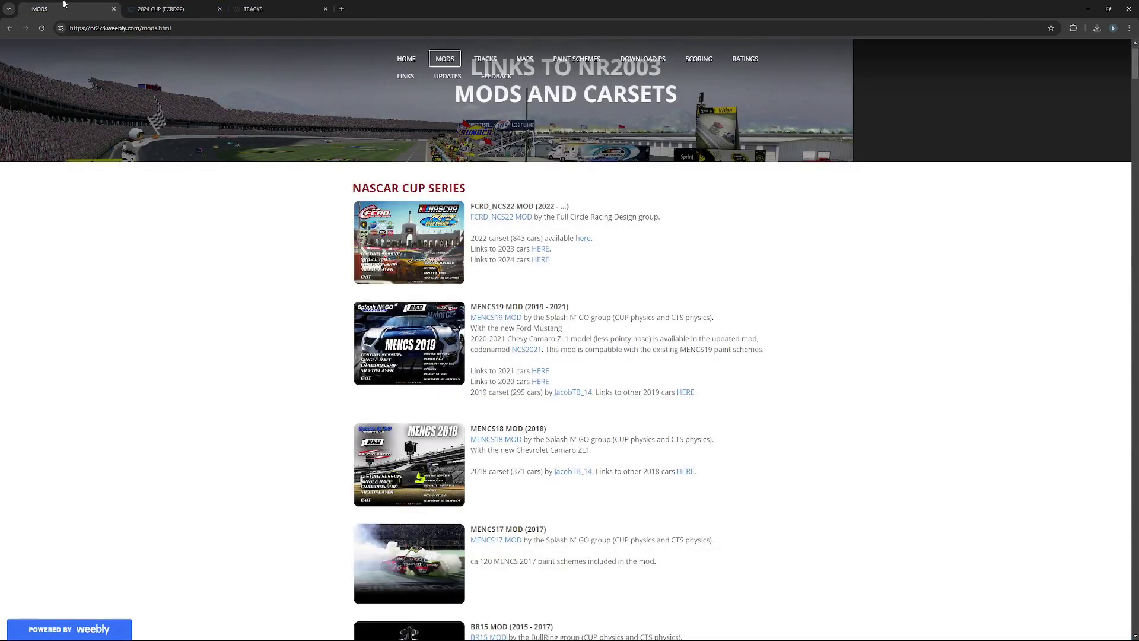
Open the 2024 cars link under the FCRD_NCS22 mod and close the duplicate 2024 Cup page
click(539, 261)
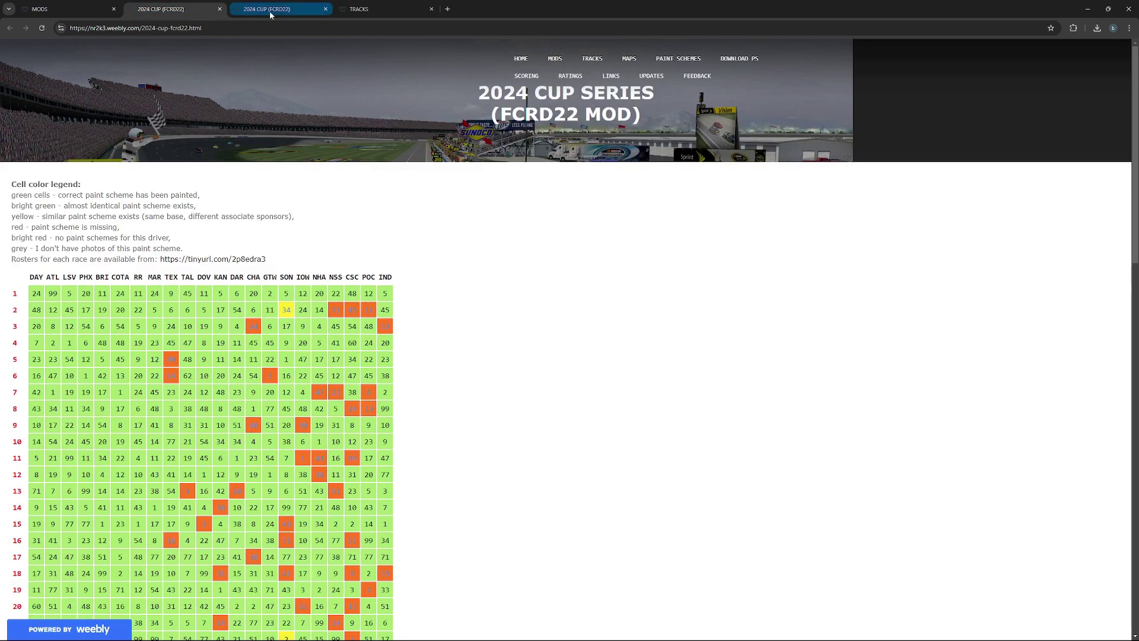
click(279, 8)
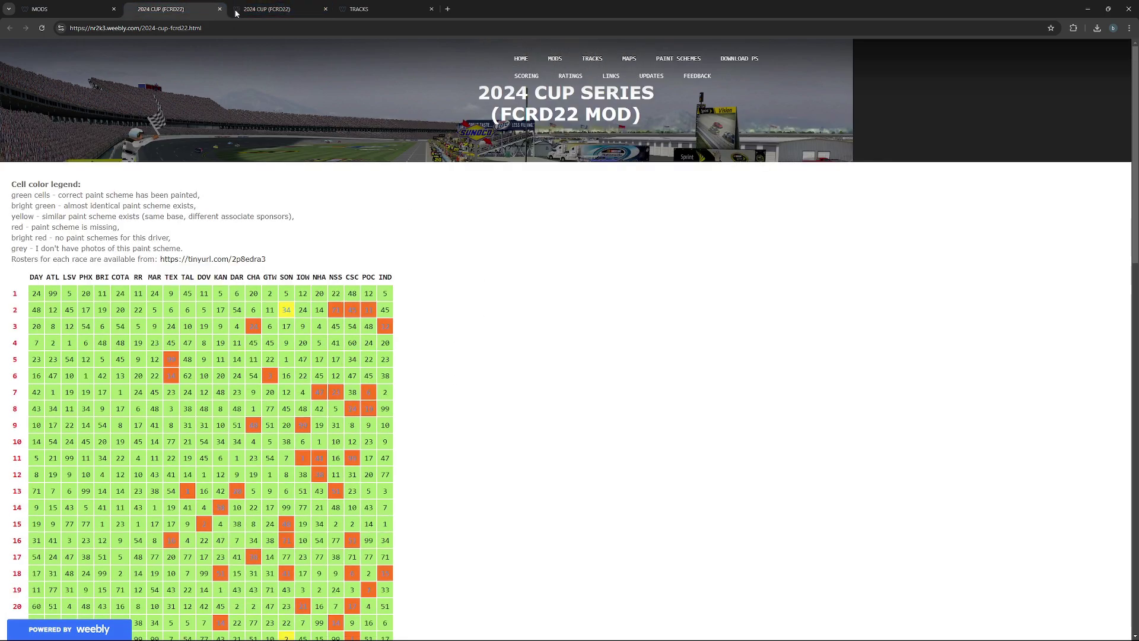
click(325, 9)
Examine the 2024 Cup paint scheme table, including its cell color legend, car numbers and race columns
middle_click(507, 359)
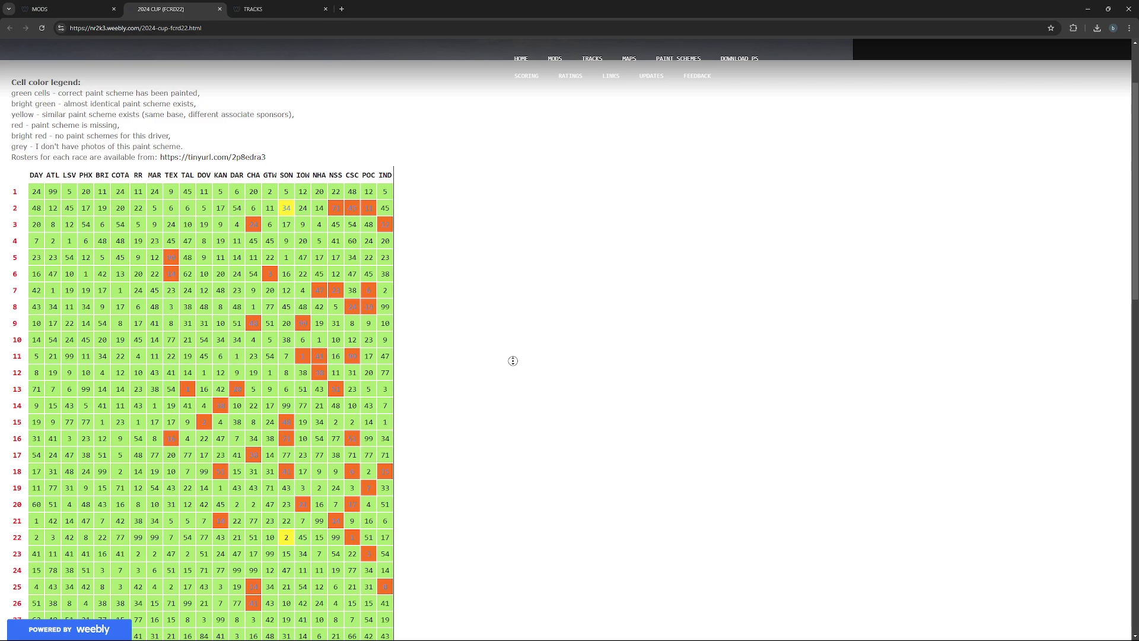
click(513, 358)
scroll(496, 343, down, 4)
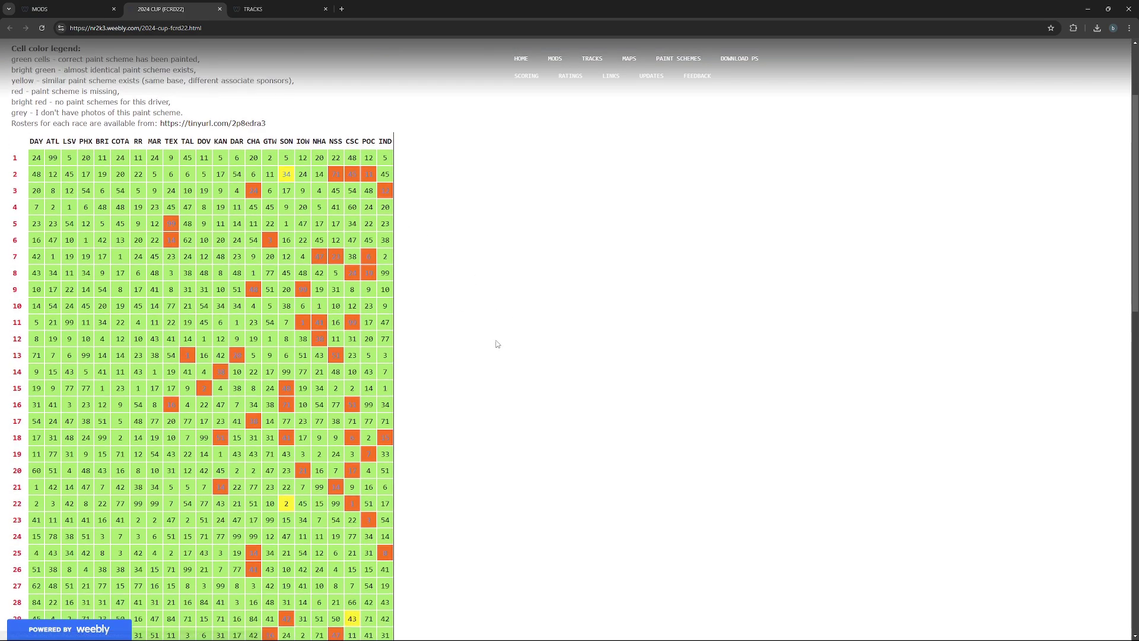
mouse_move(258, 569)
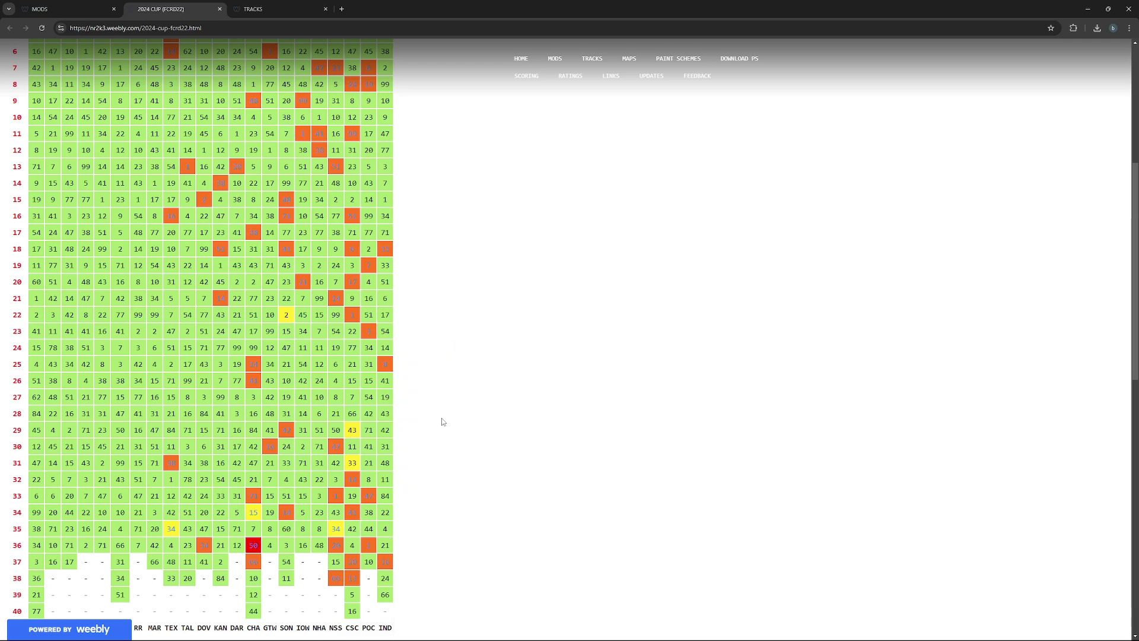
scroll(436, 426, up, 6)
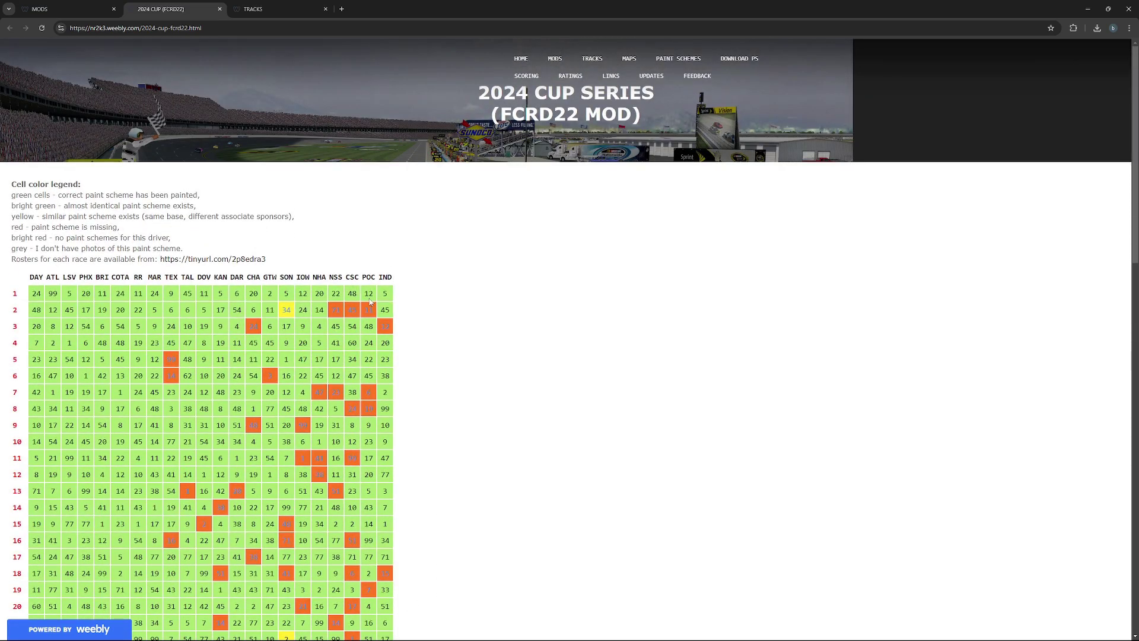
scroll(392, 386, down, 9)
scroll(425, 387, up, 9)
Open the #5 HendrickCars.com (INDY) 2024 paint scheme from the IND column and download its car file
click(69, 629)
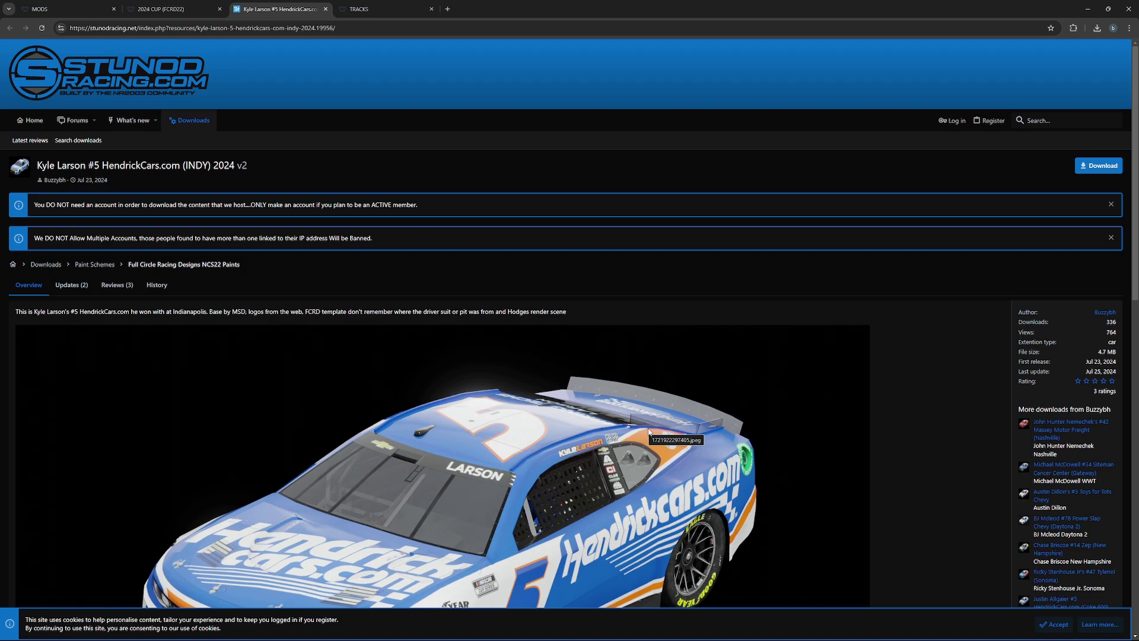
scroll(649, 431, down, 6)
scroll(660, 355, up, 5)
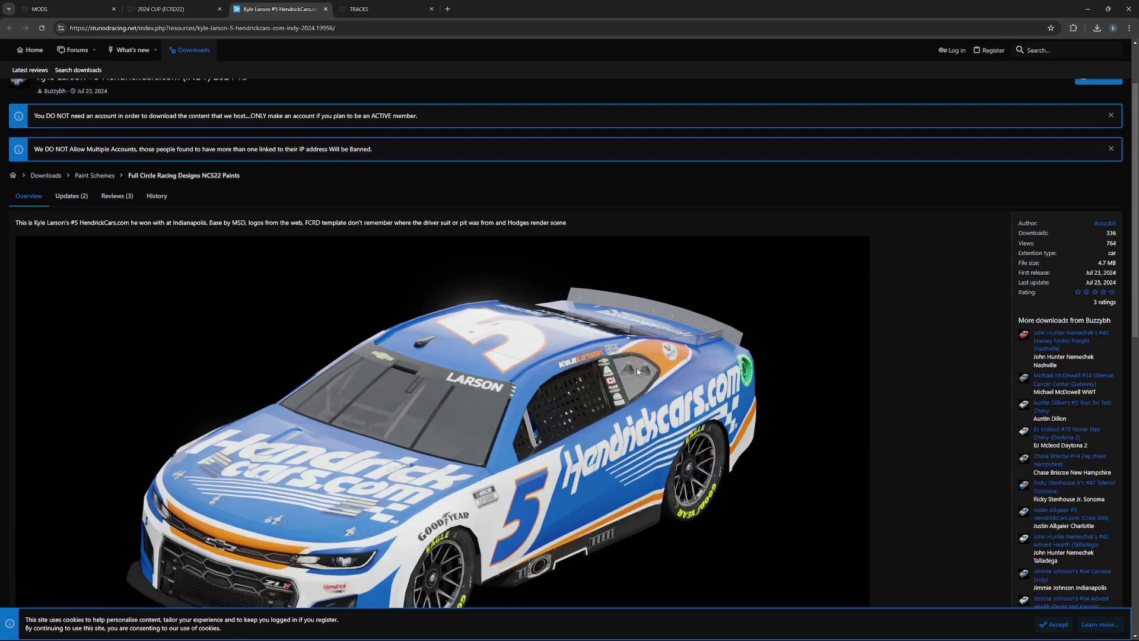
scroll(636, 367, up, 1)
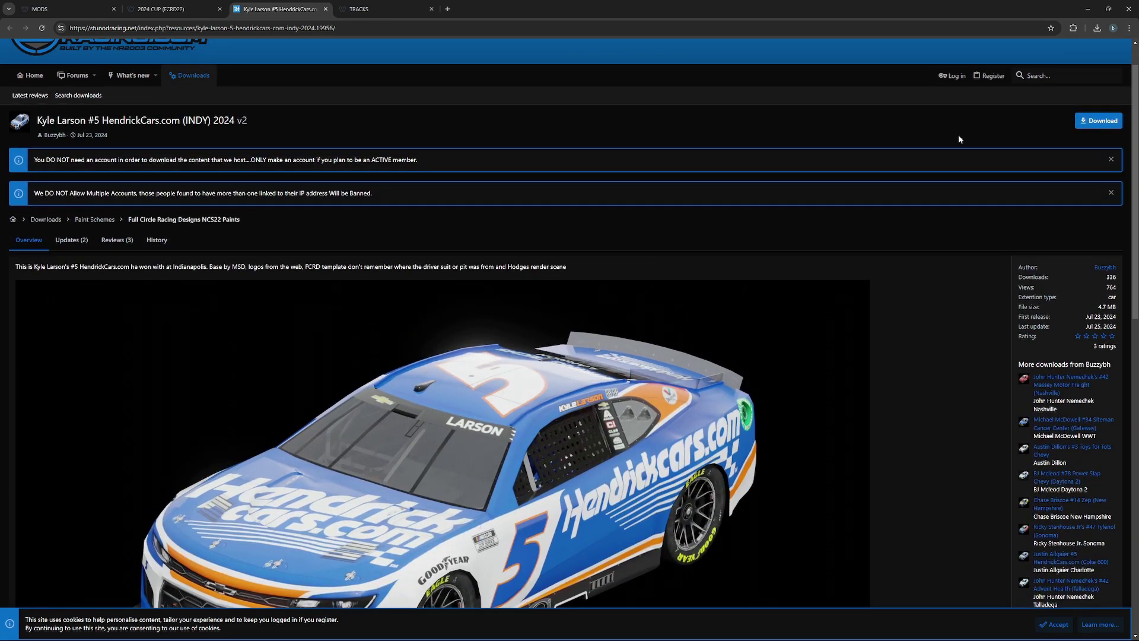
click(1098, 121)
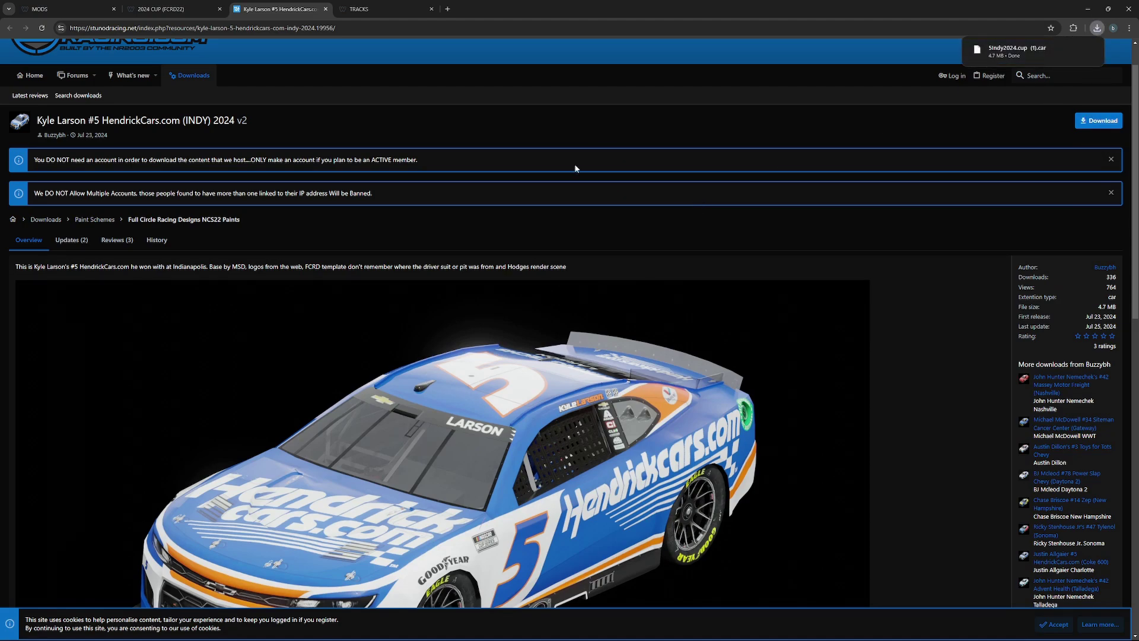
Return to the 2024 Cup paint scheme table and close the #5 HendrickCars.com download page
click(185, 4)
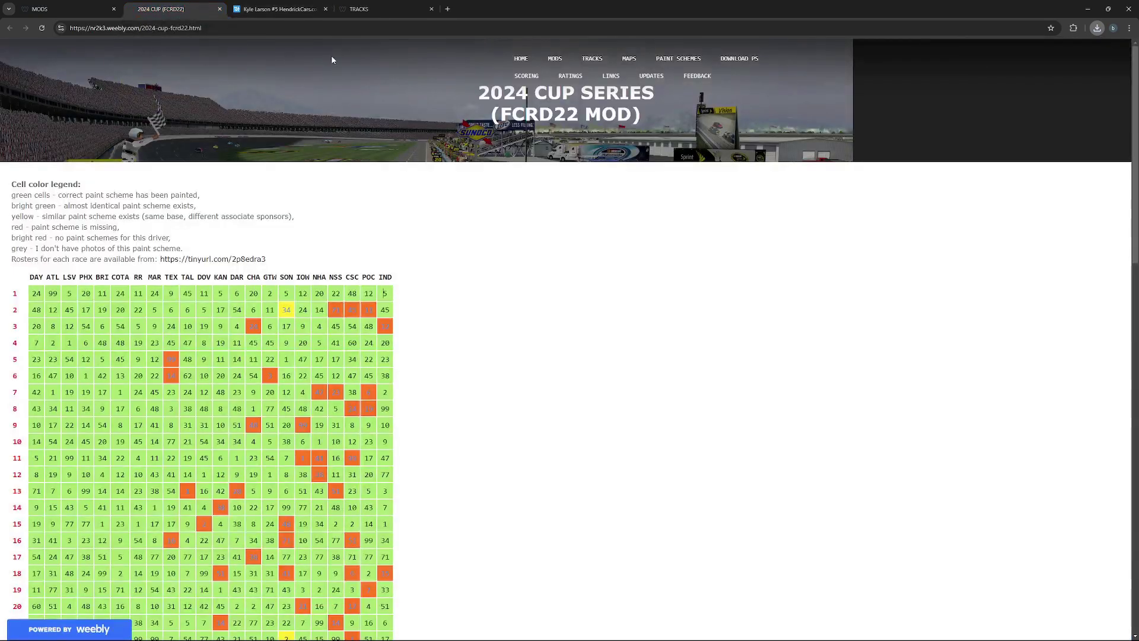
scroll(409, 284, down, 2)
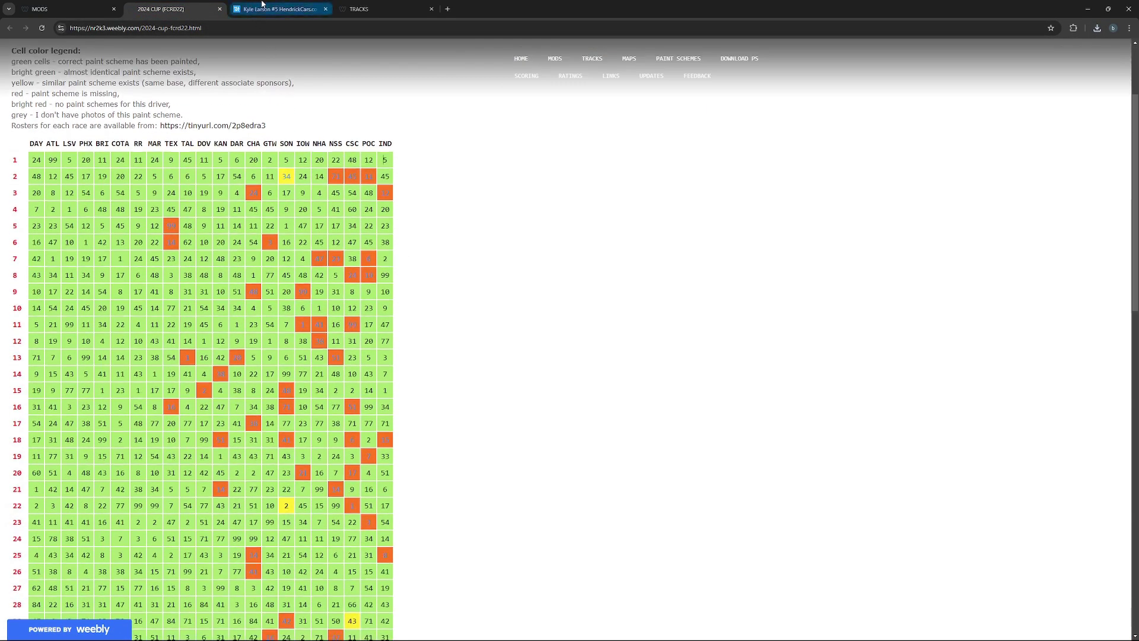
click(325, 10)
scroll(525, 385, up, 1)
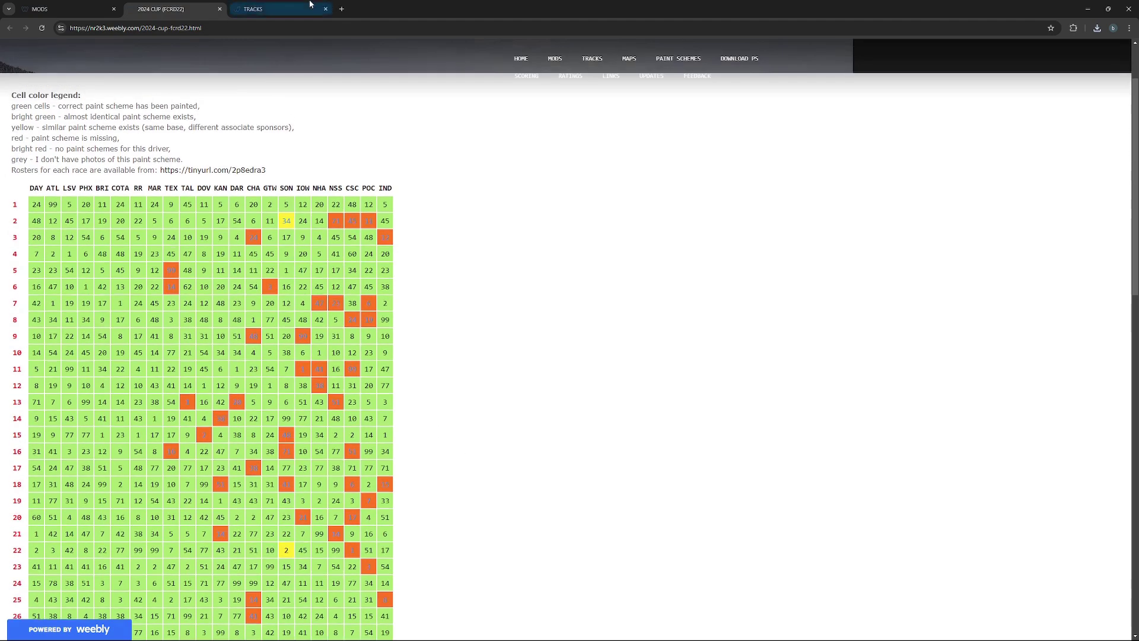
Look over the NR2003 tracks page and the site's paint scheme categories, and close the separate tracks page
click(291, 8)
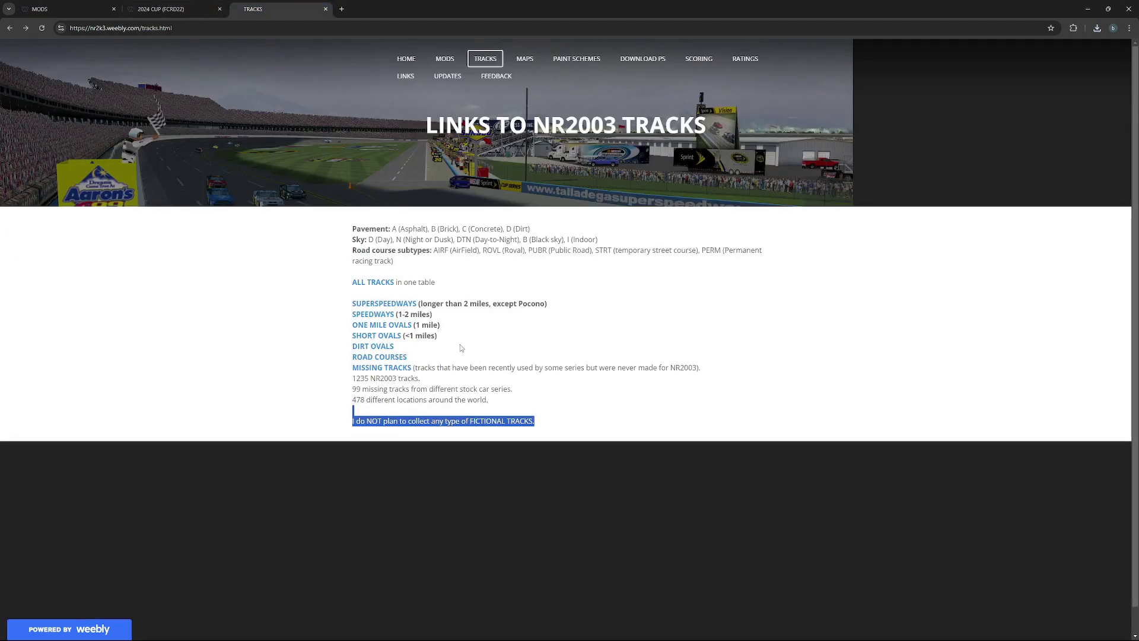
click(172, 9)
mouse_move(581, 69)
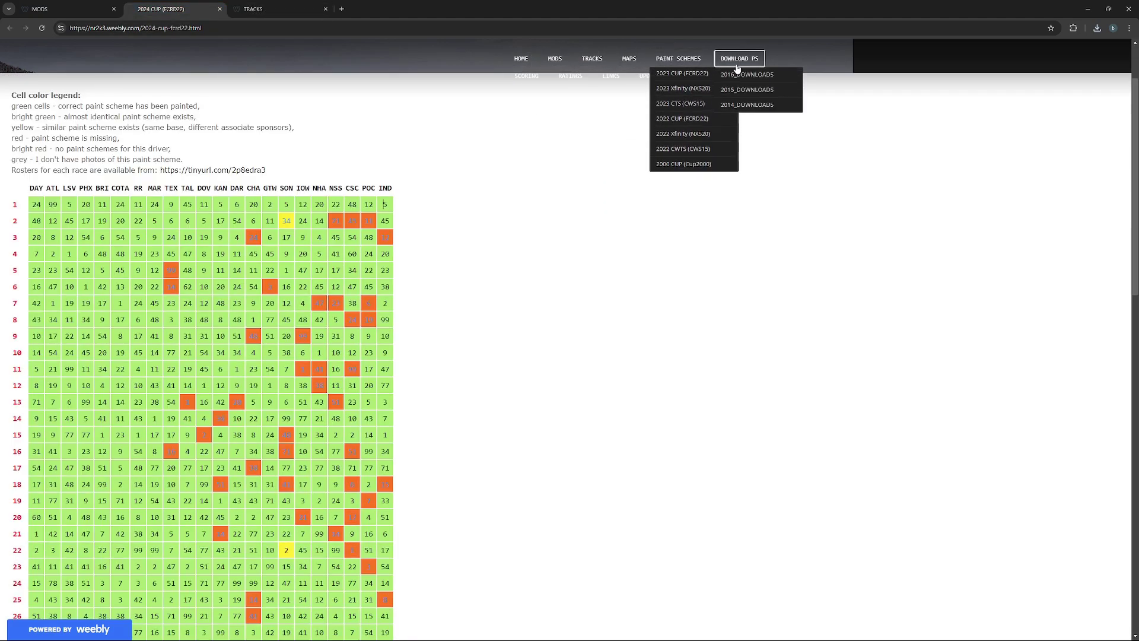
click(279, 9)
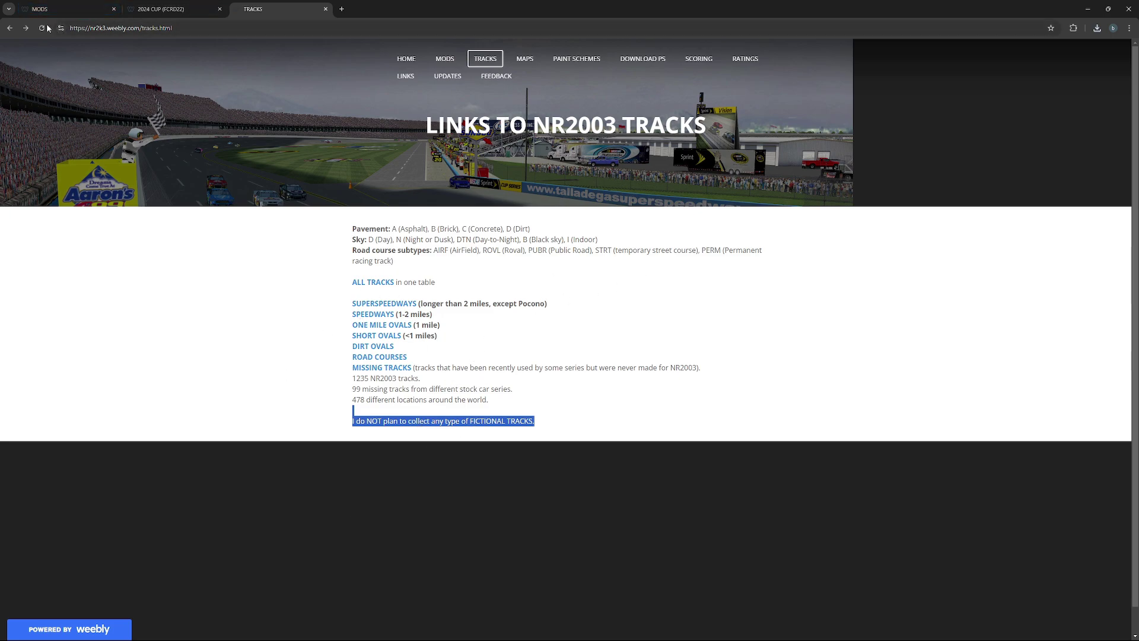
click(529, 285)
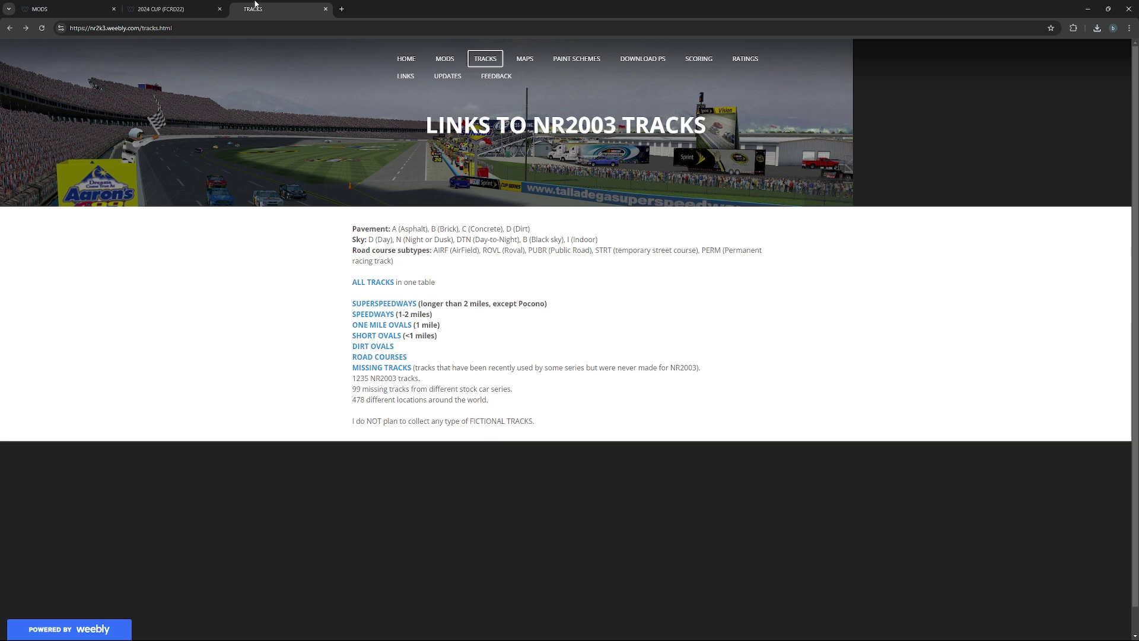
key(ctrl+shift+Tab)
click(319, 9)
click(325, 9)
Open the site's list of dirt oval tracks
mouse_move(590, 58)
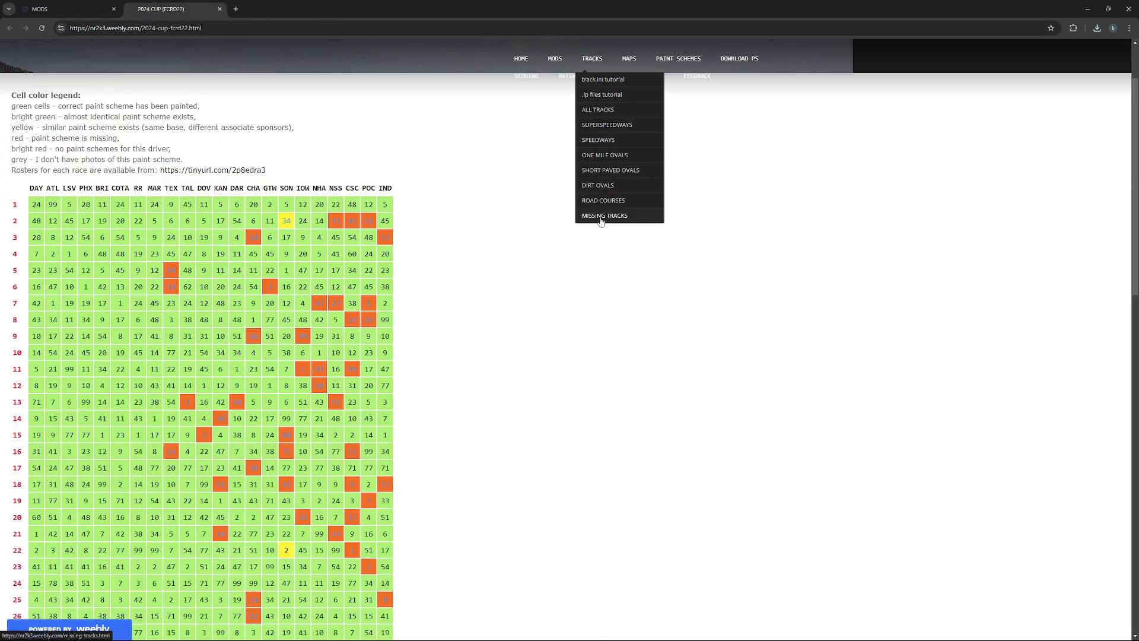
click(582, 63)
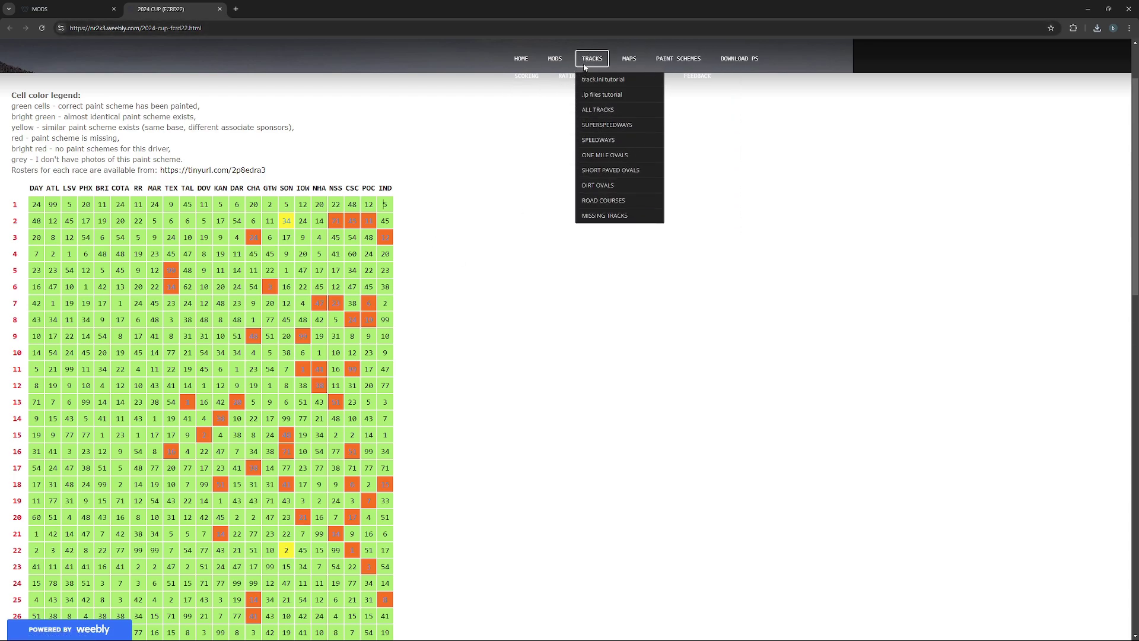
click(613, 184)
Open the site's list of short paved oval tracks and look through it down to the last entry
mouse_move(498, 63)
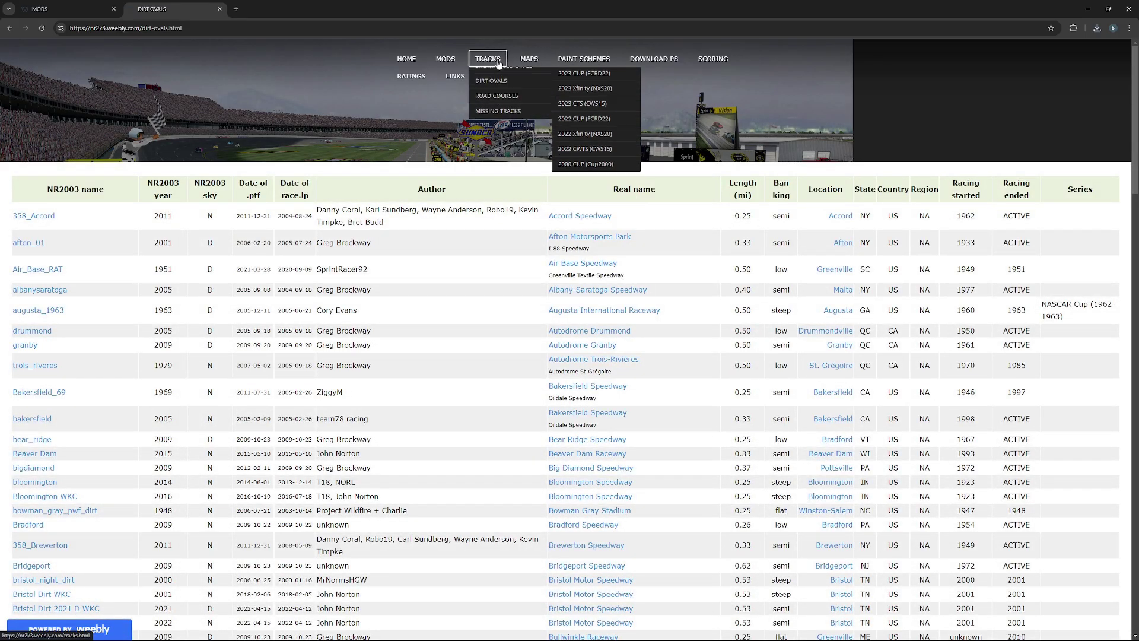
click(499, 170)
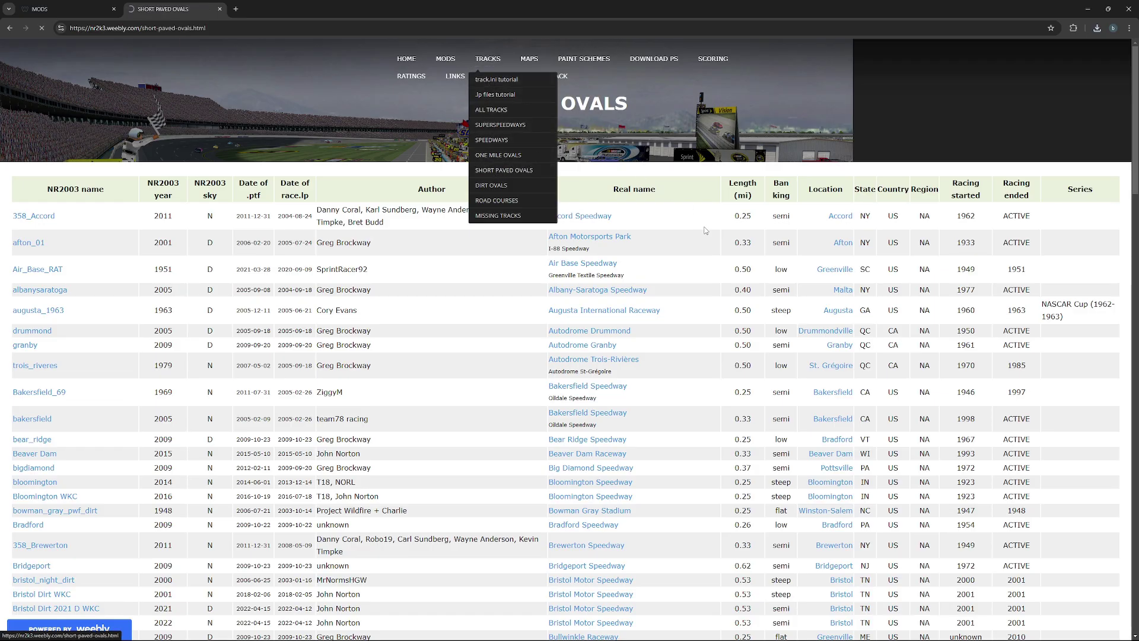
scroll(683, 250, down, 10)
scroll(683, 249, down, 11)
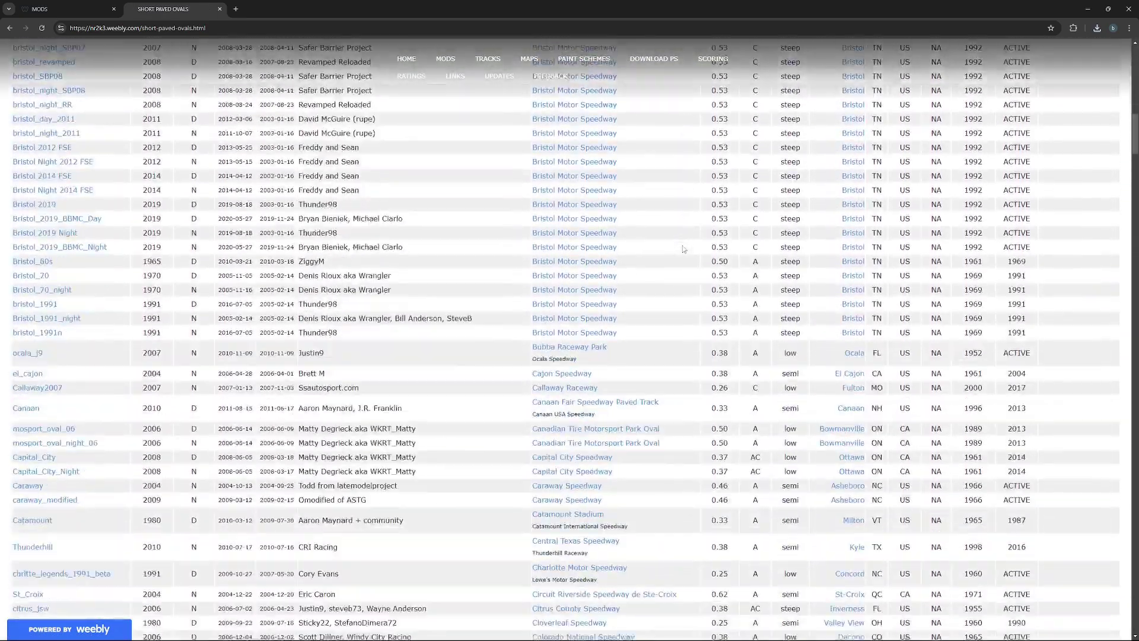
scroll(182, 367, down, 6)
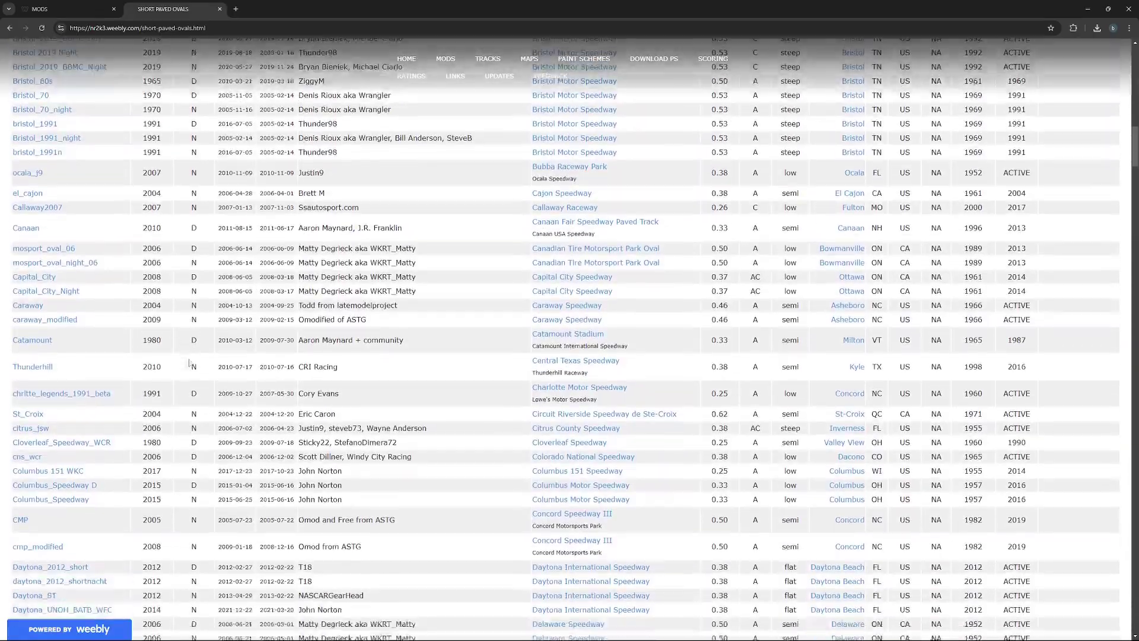
scroll(190, 361, down, 7)
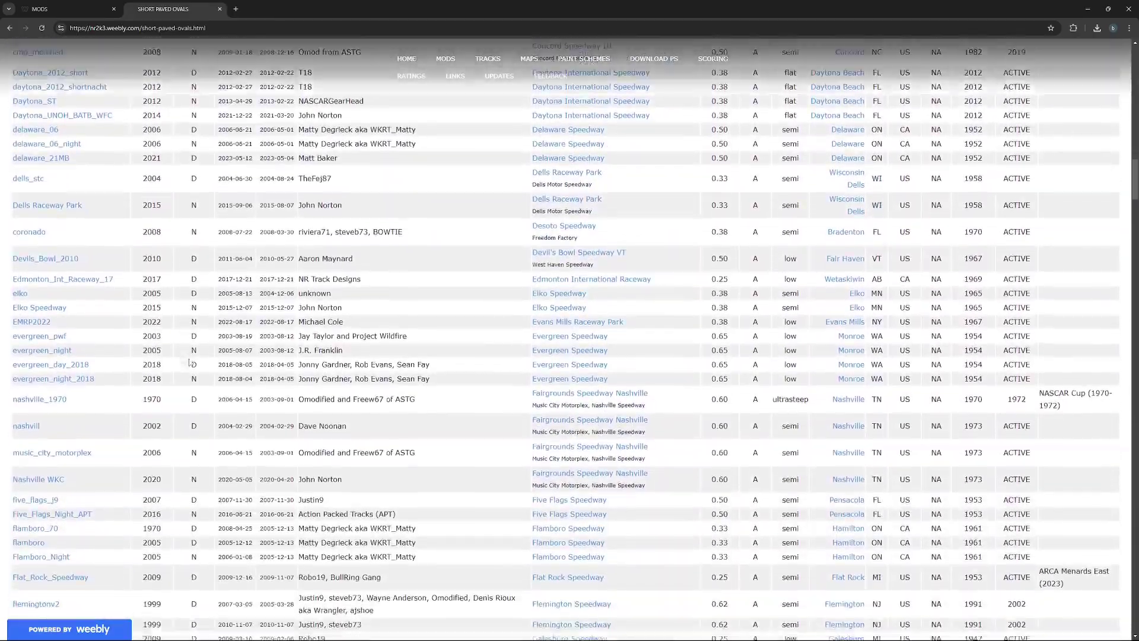
scroll(189, 362, down, 10)
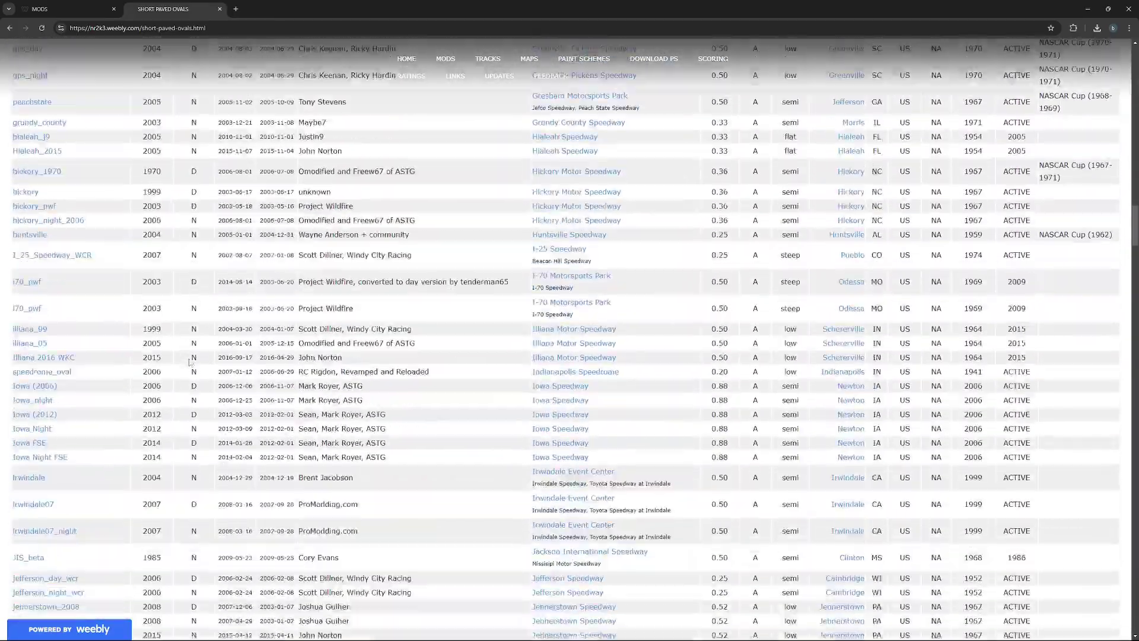
scroll(189, 362, down, 1)
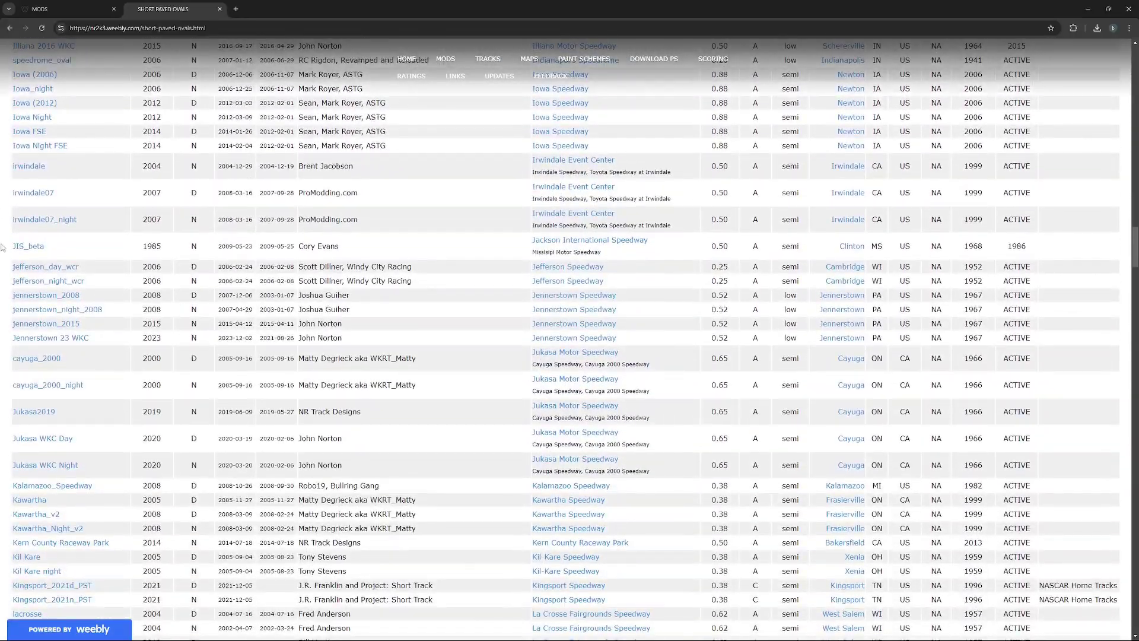
scroll(75, 134, down, 11)
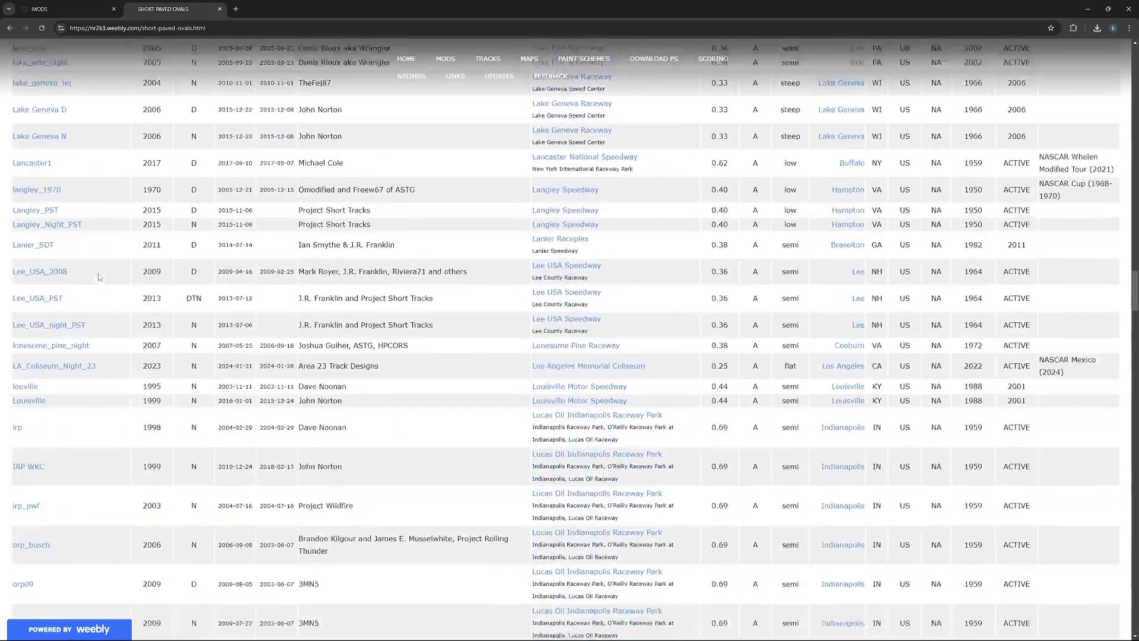
scroll(99, 284, down, 20)
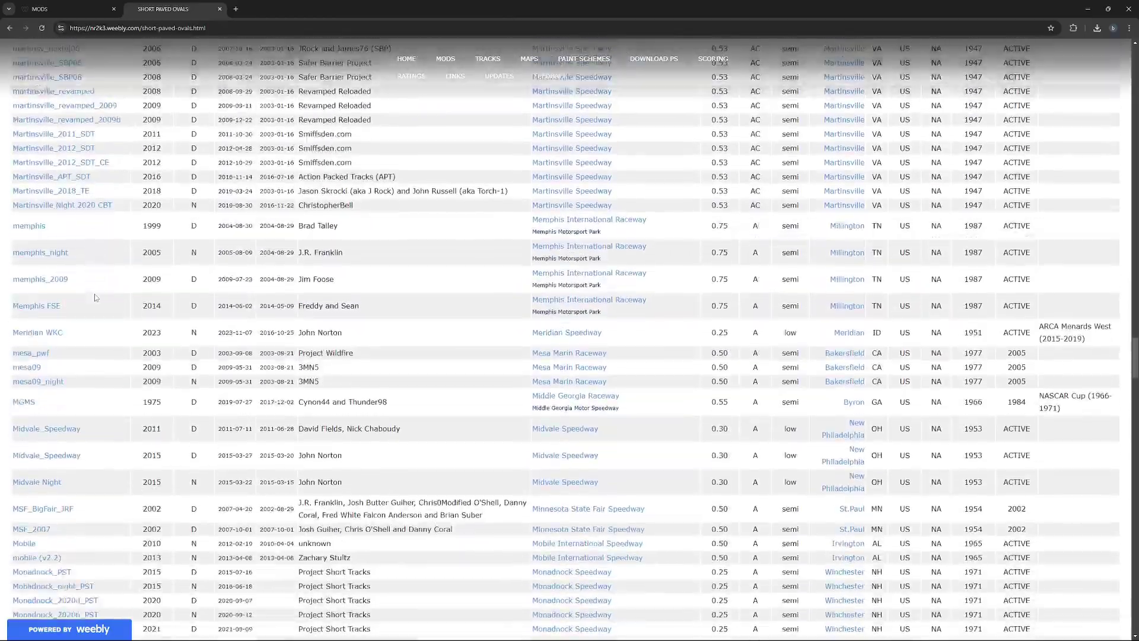
scroll(95, 298, down, 20)
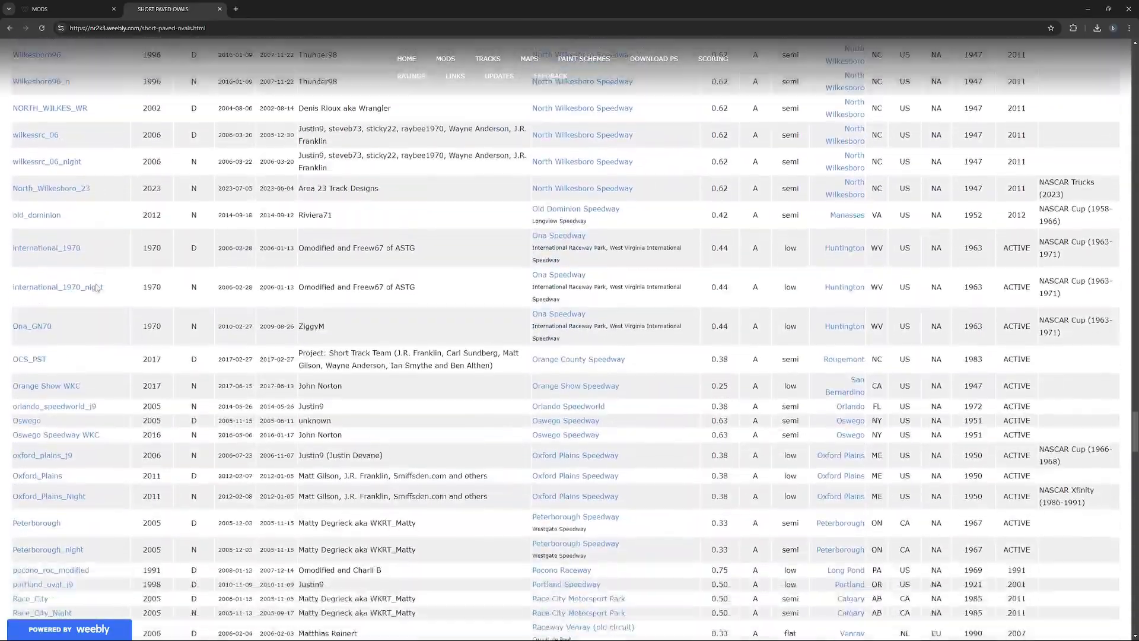
scroll(98, 282, down, 20)
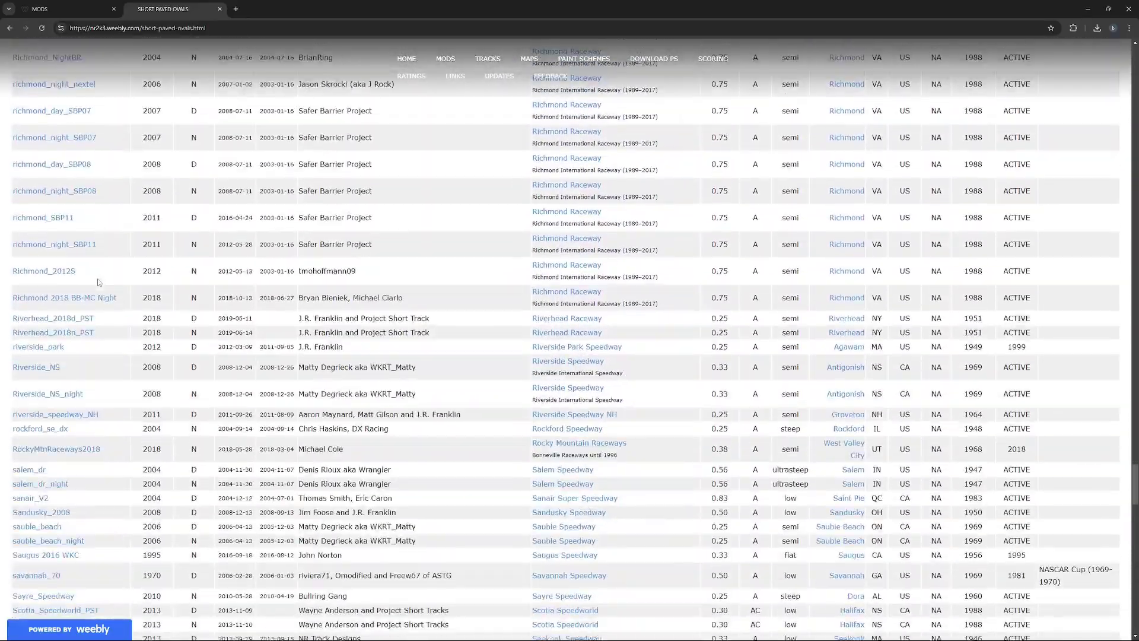
scroll(99, 283, down, 20)
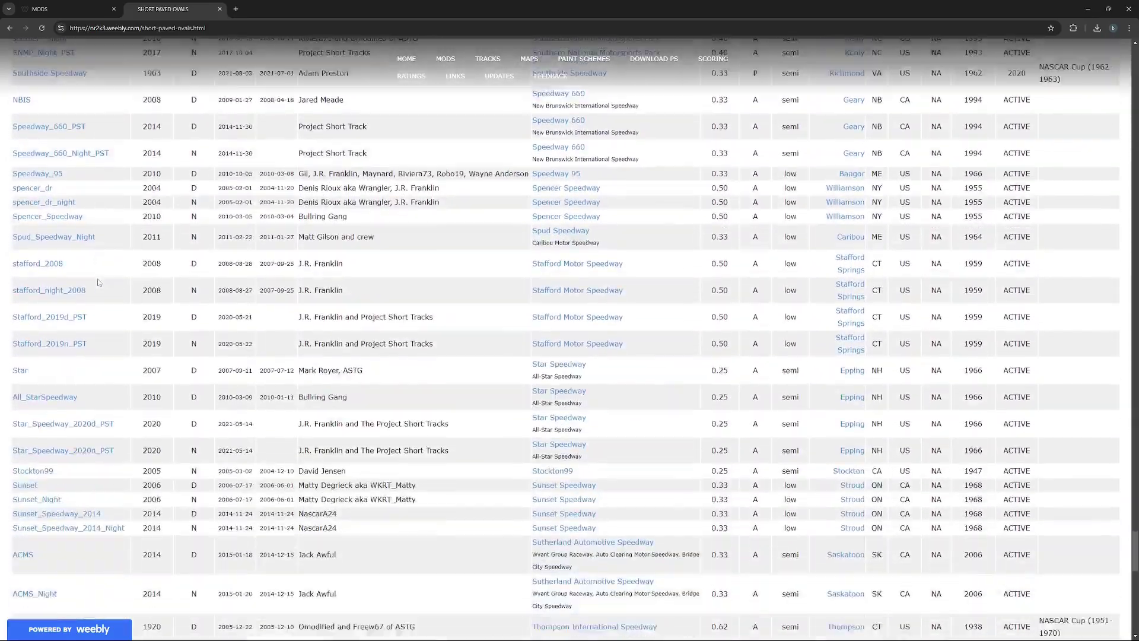
scroll(99, 280, down, 10)
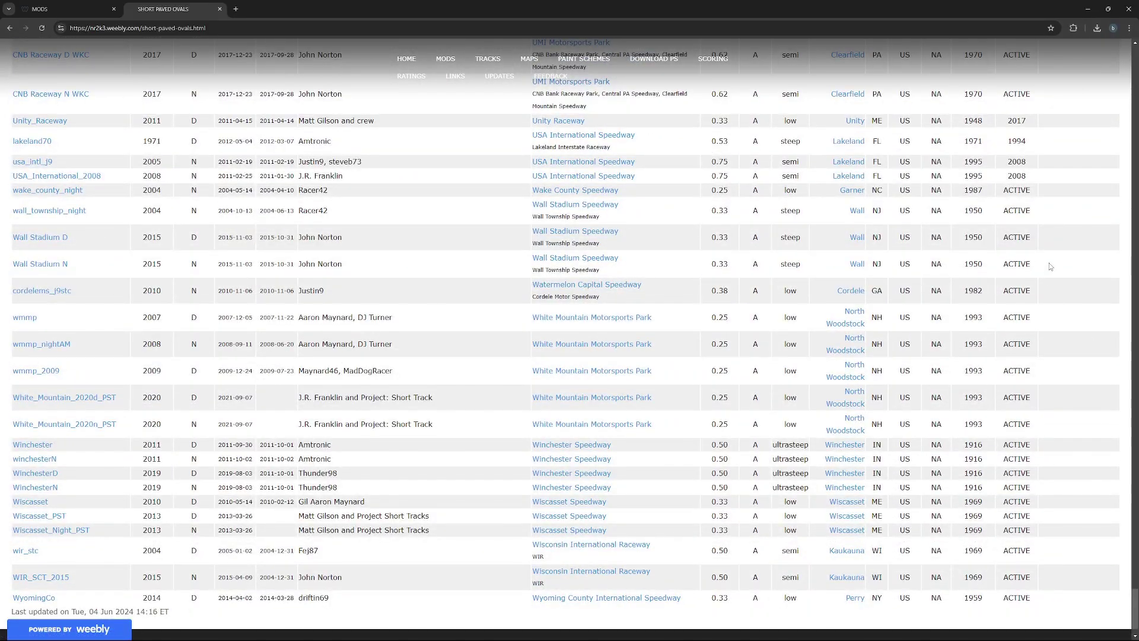
scroll(968, 336, down, 1)
Find the Richmond Raceway entries in the short paved ovals list and open the SAFER Barrier Project track files directory
scroll(392, 328, up, 4)
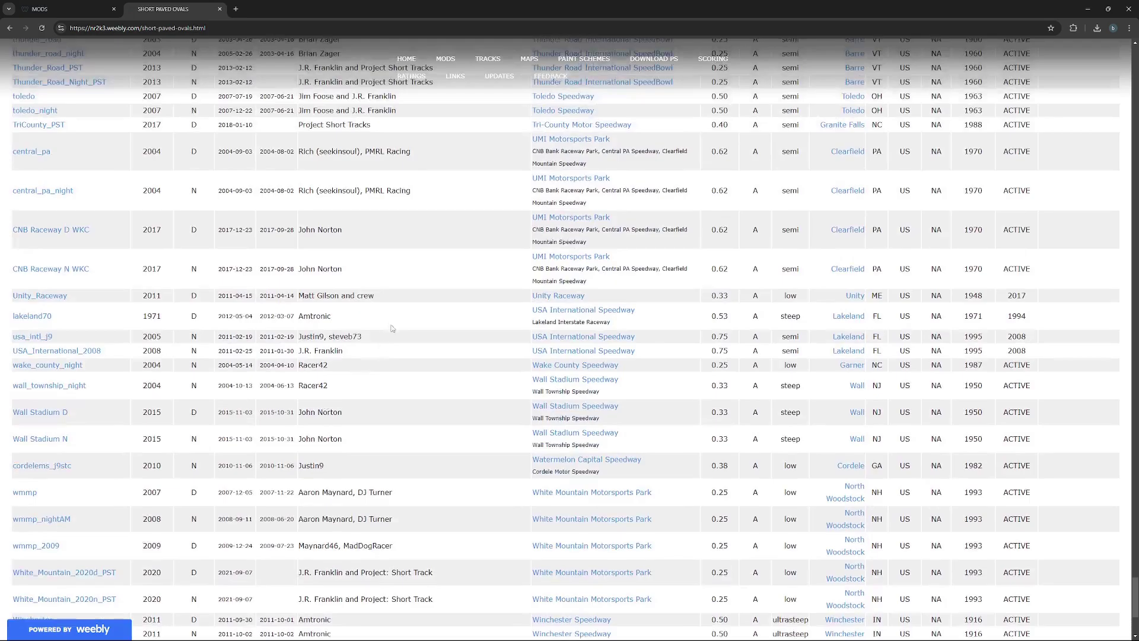
scroll(401, 375, up, 15)
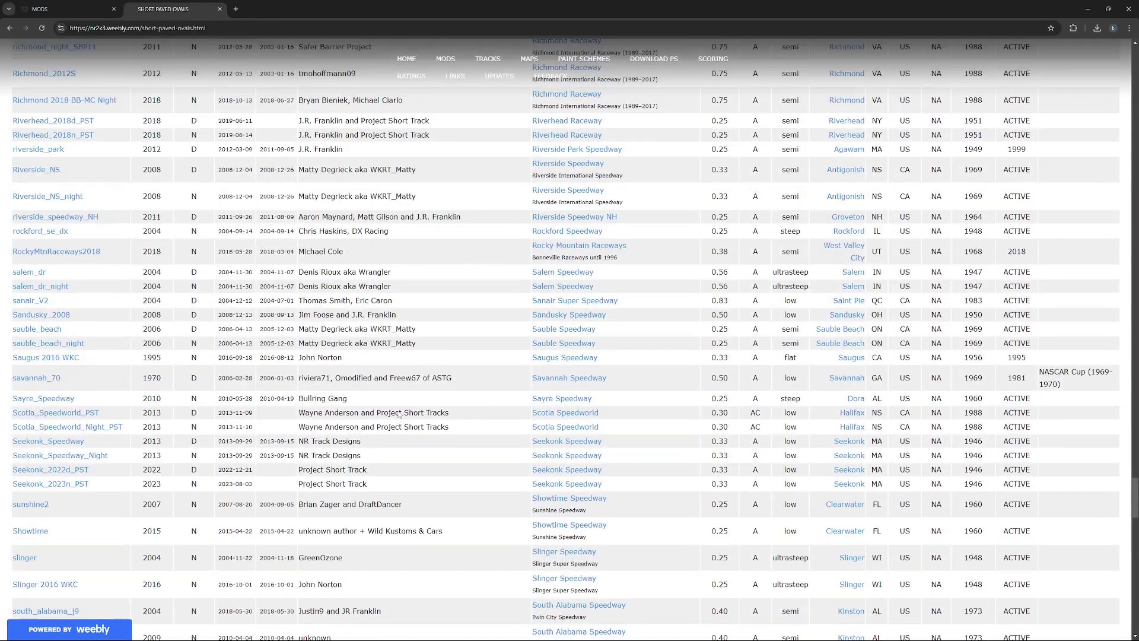
scroll(219, 453, down, 1)
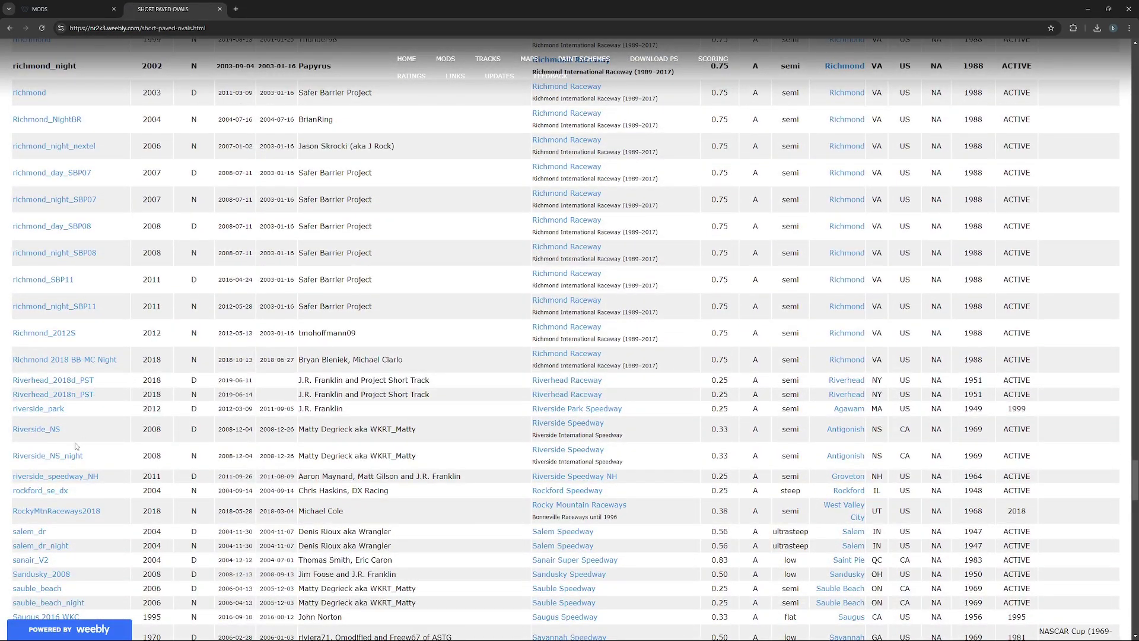
scroll(240, 465, up, 6)
scroll(232, 475, down, 3)
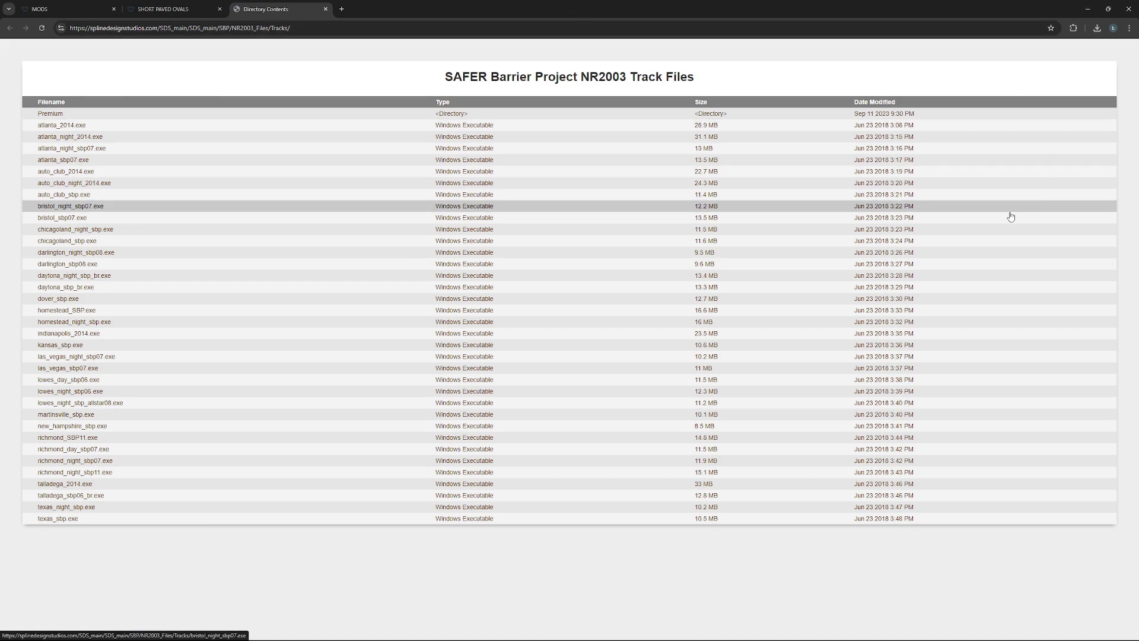
Open the Richmond_2012S download page from the track list and look over the SAFER Barrier Project file directory again
click(183, 8)
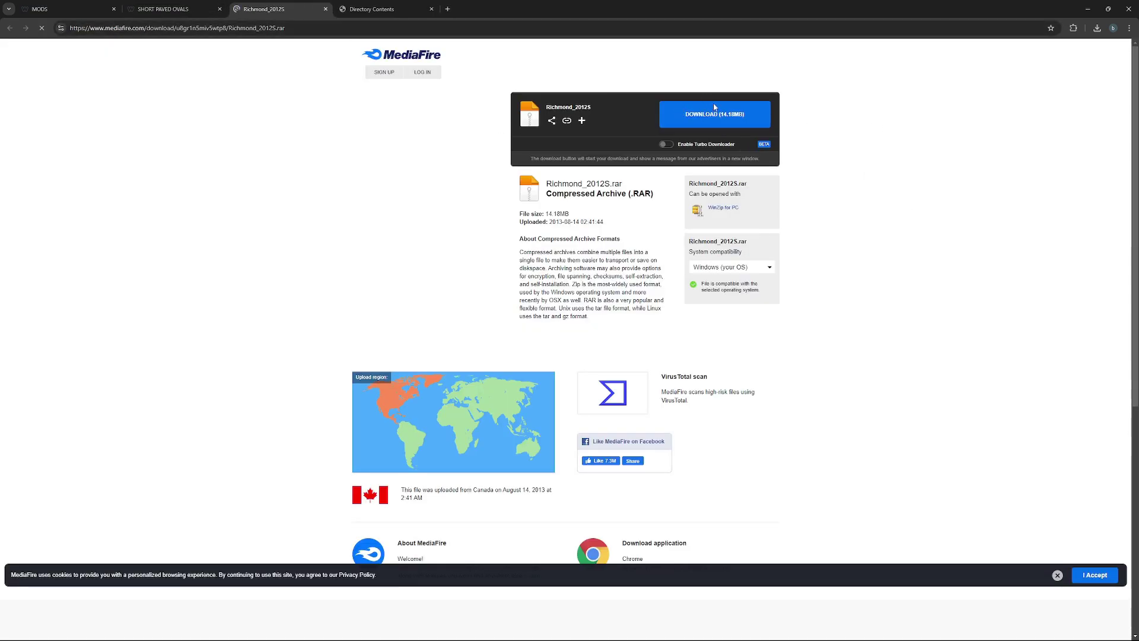
click(172, 9)
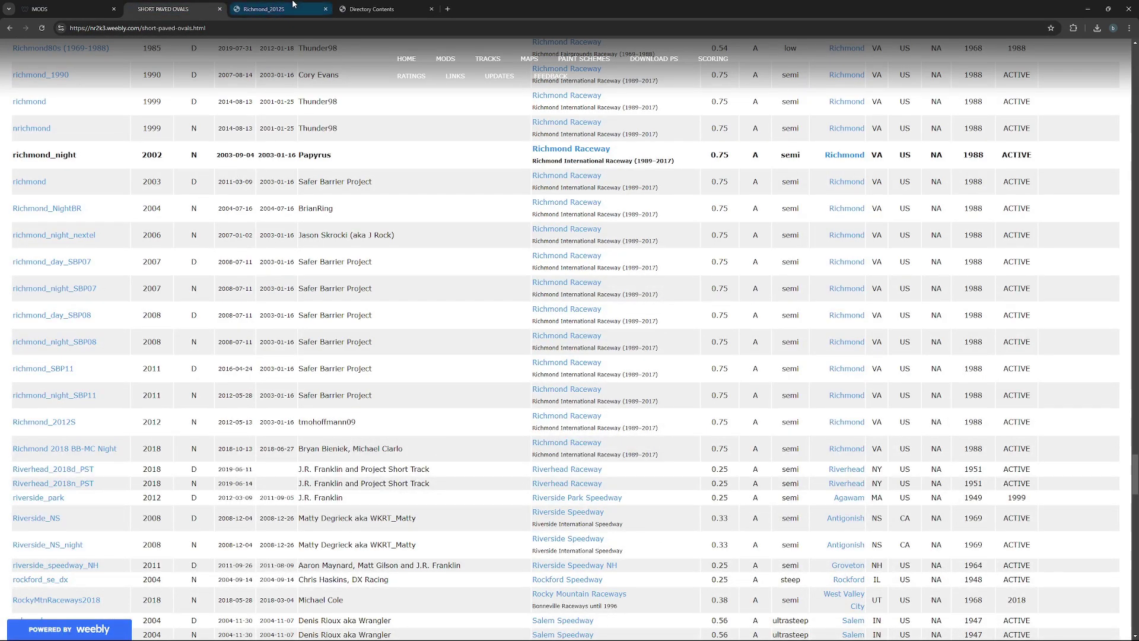
click(263, 9)
click(352, 3)
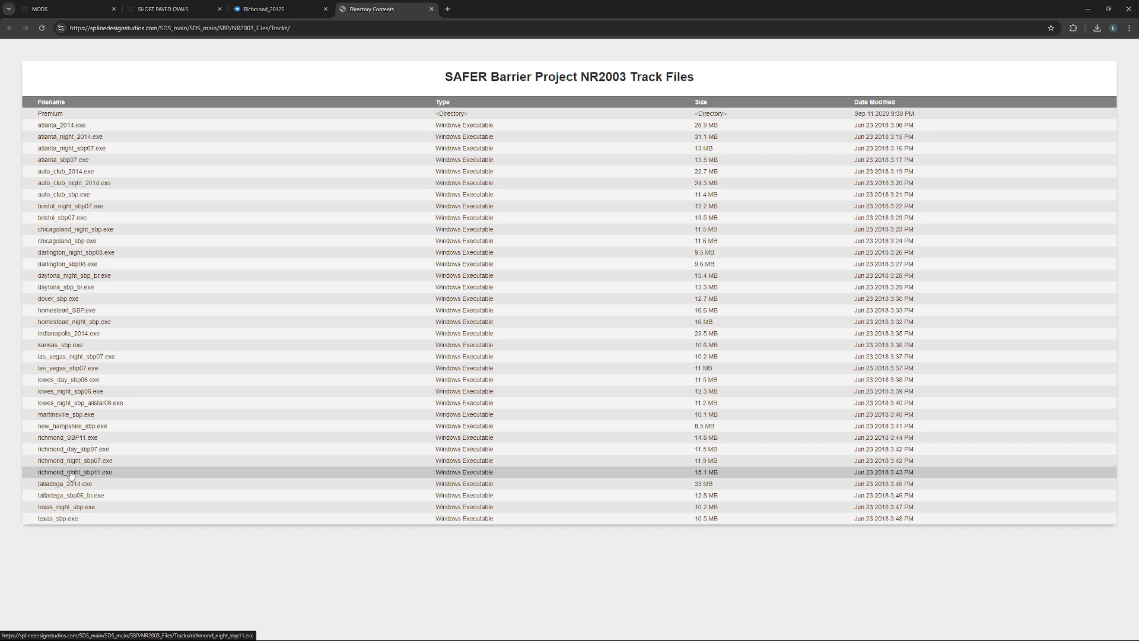
Download the Richmond_2012S.rar track archive from its MediaFire page
click(264, 9)
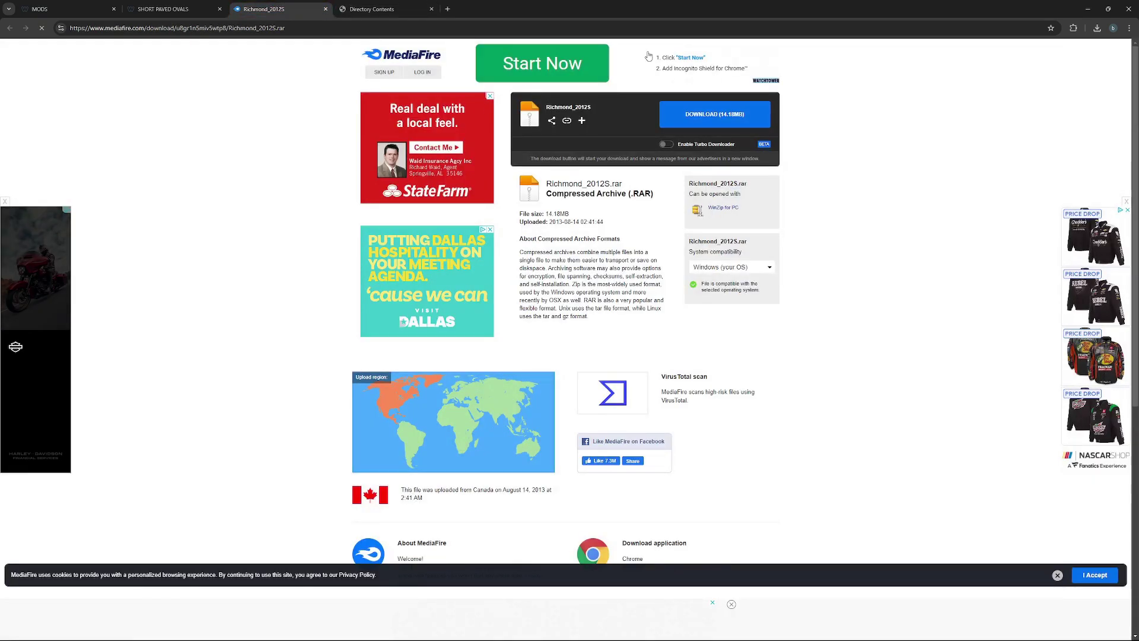
click(648, 56)
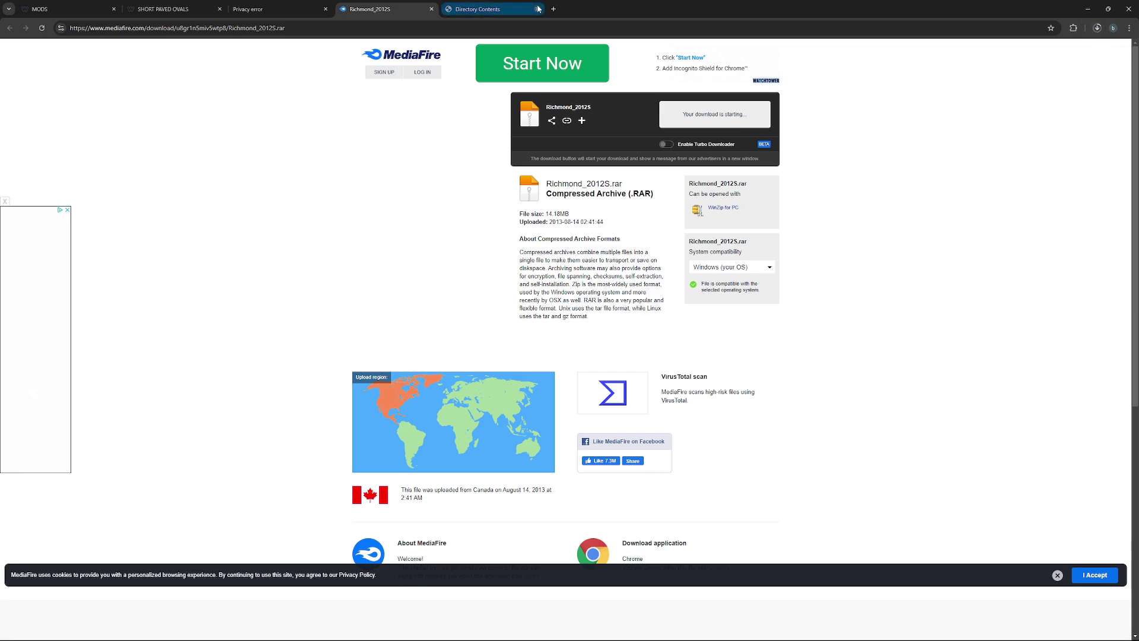
Close the SAFER Barrier Project directory, the Richmond_2012S download page and the privacy error page
click(475, 11)
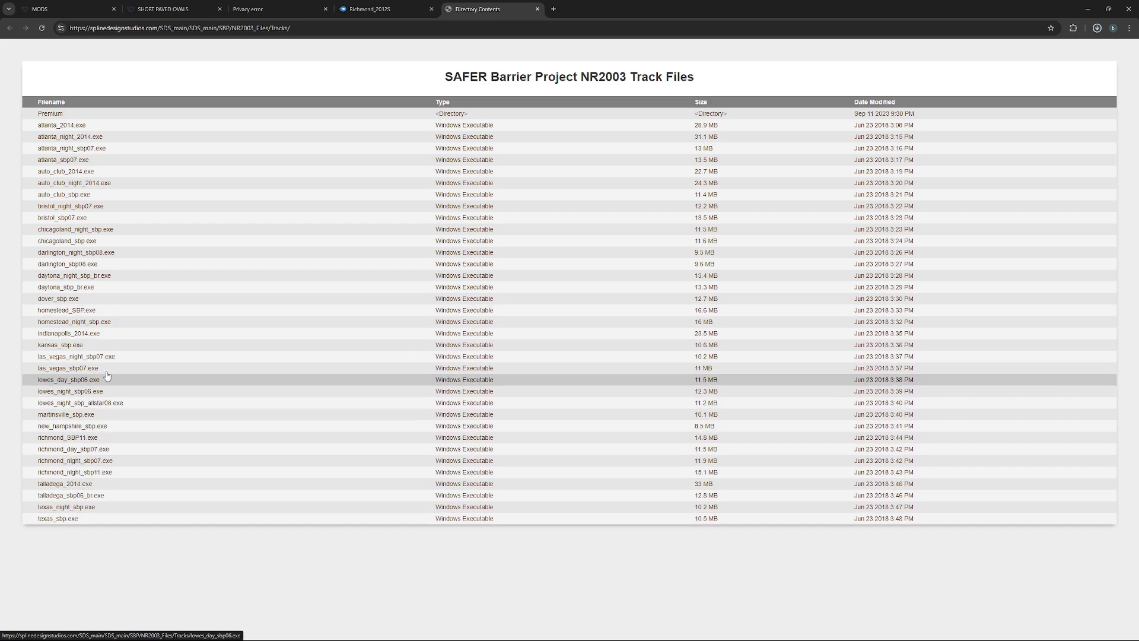
click(538, 9)
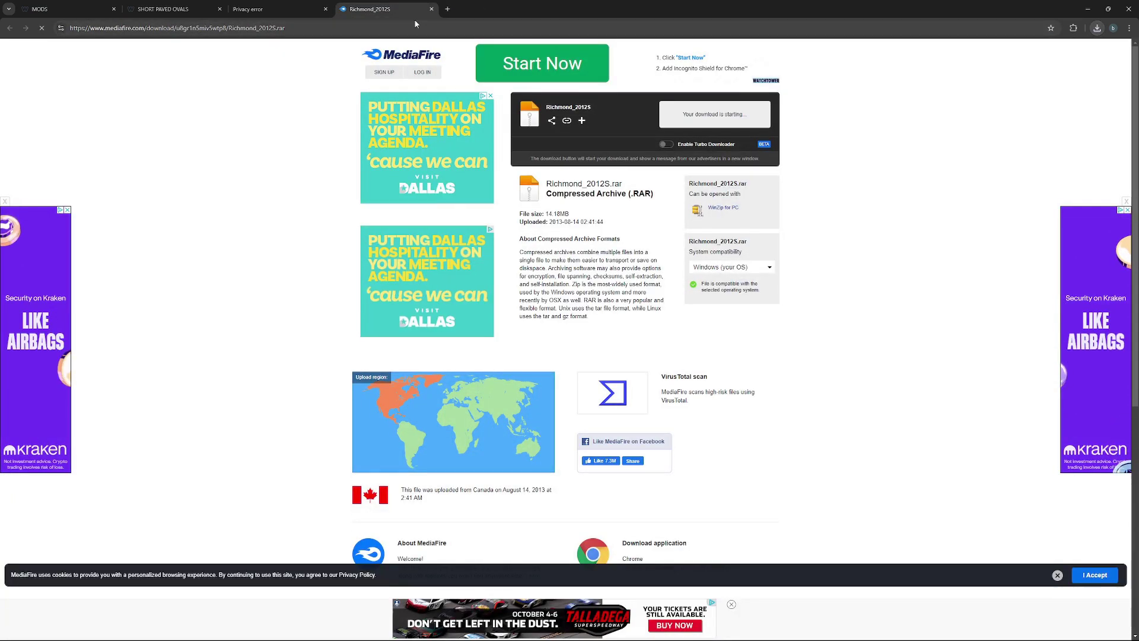
middle_click(348, 11)
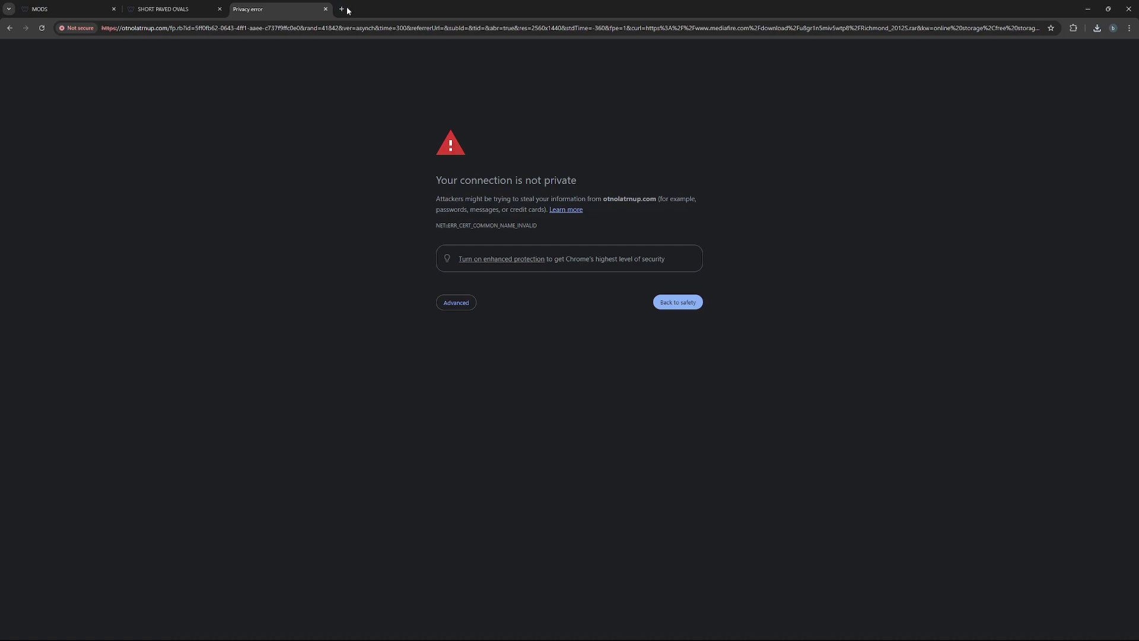
click(326, 9)
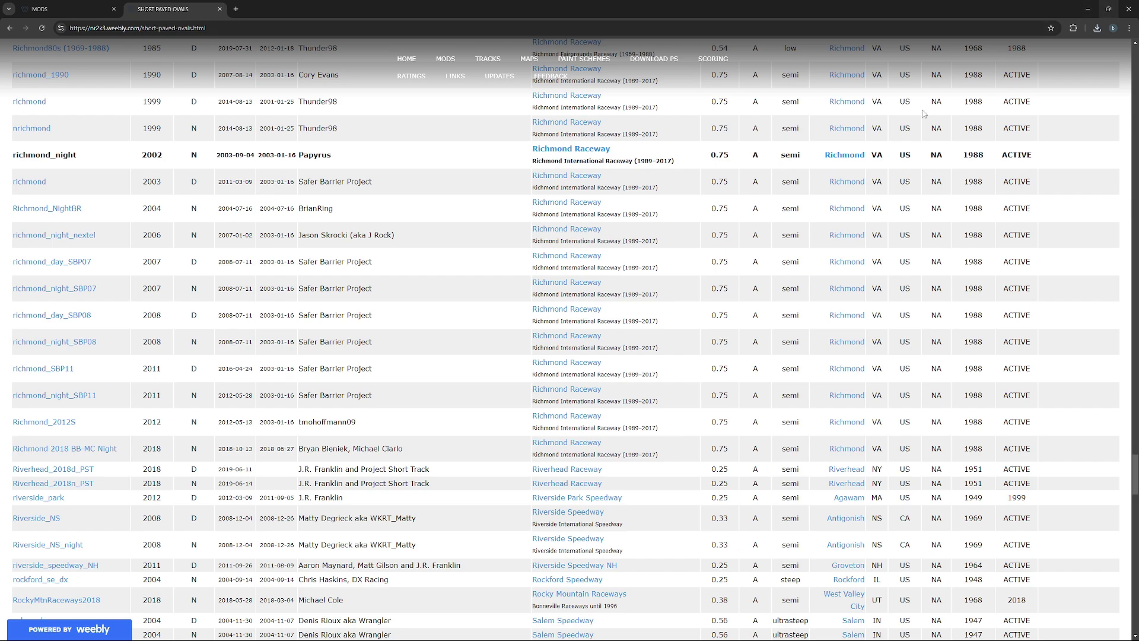
Switch to File Explorer, view the Downloads folder, and minimize the window to return to the track list
mouse_move(481, 623)
click(561, 630)
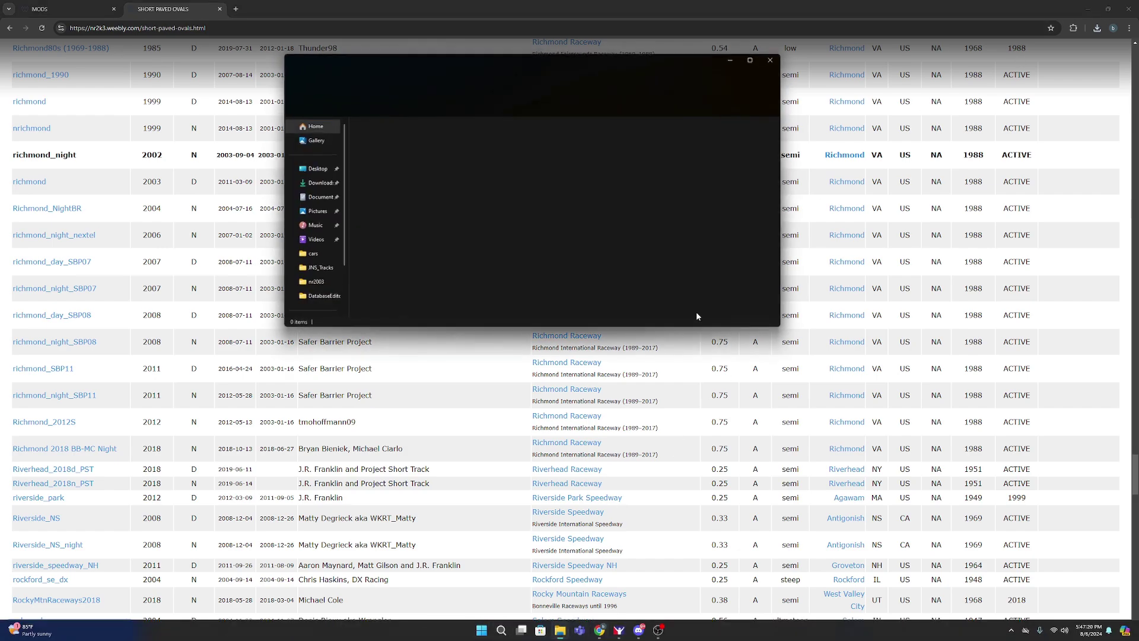
drag(483, 51, 536, 30)
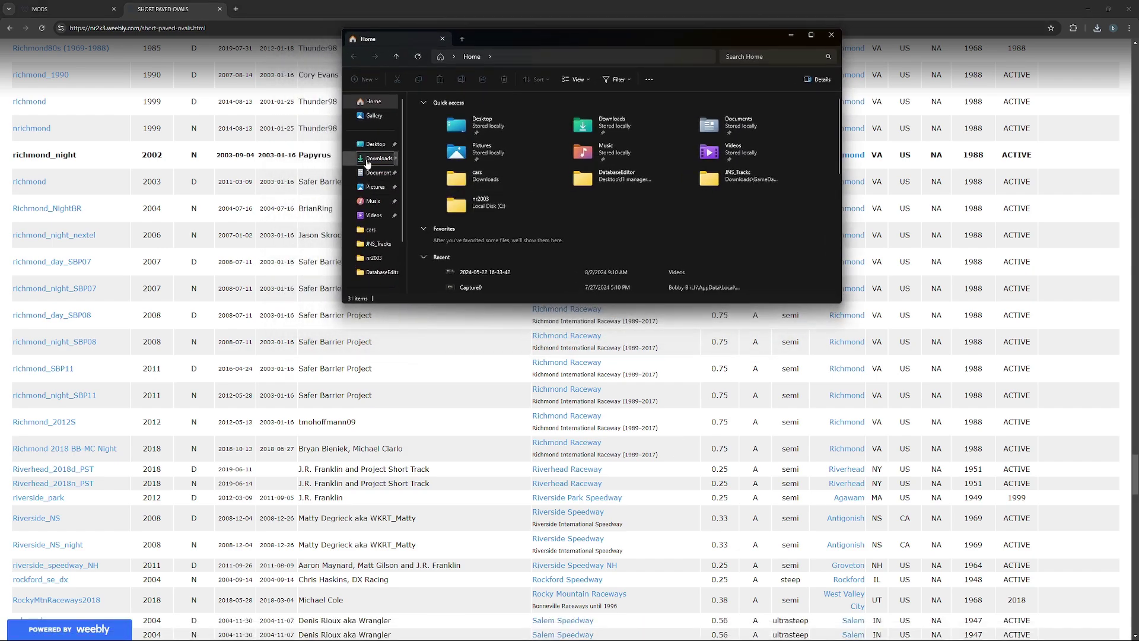
click(377, 158)
scroll(297, 118, up, 5)
click(791, 35)
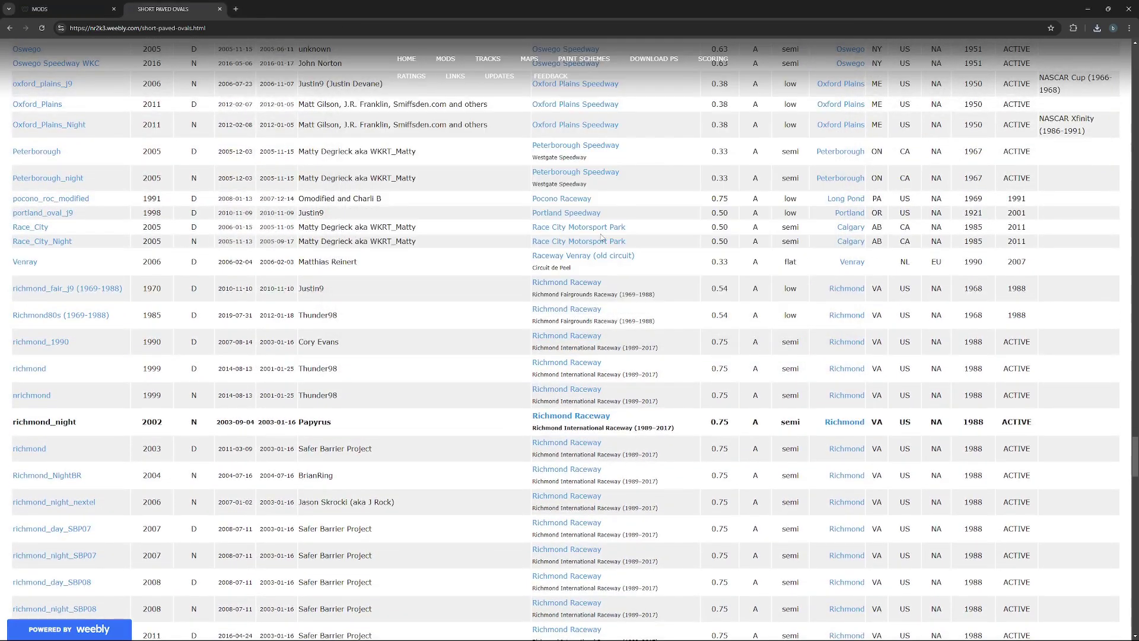
Leave the short paved ovals list and open the site's page for calculating season points with different scoring systems
scroll(551, 353, up, 8)
scroll(550, 353, up, 20)
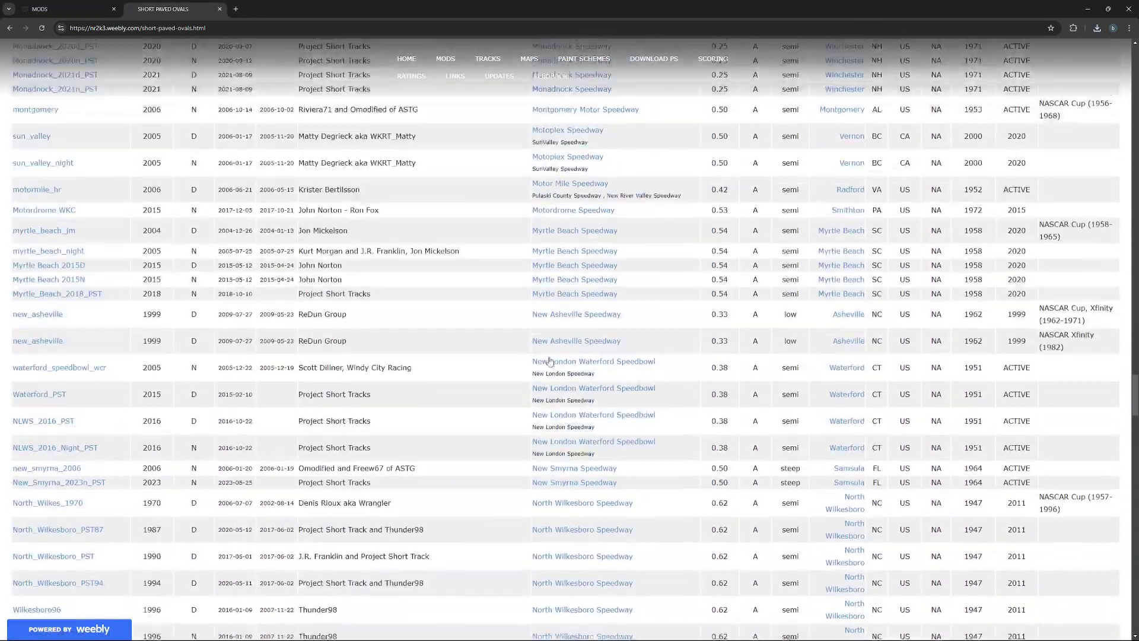
scroll(503, 179, up, 5)
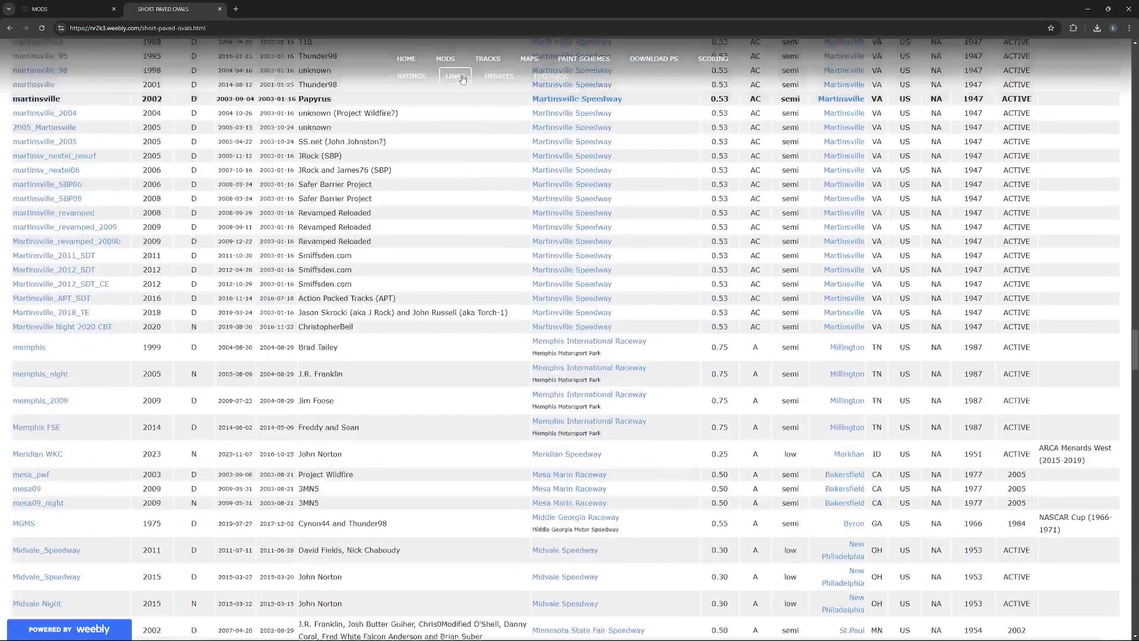
mouse_move(716, 58)
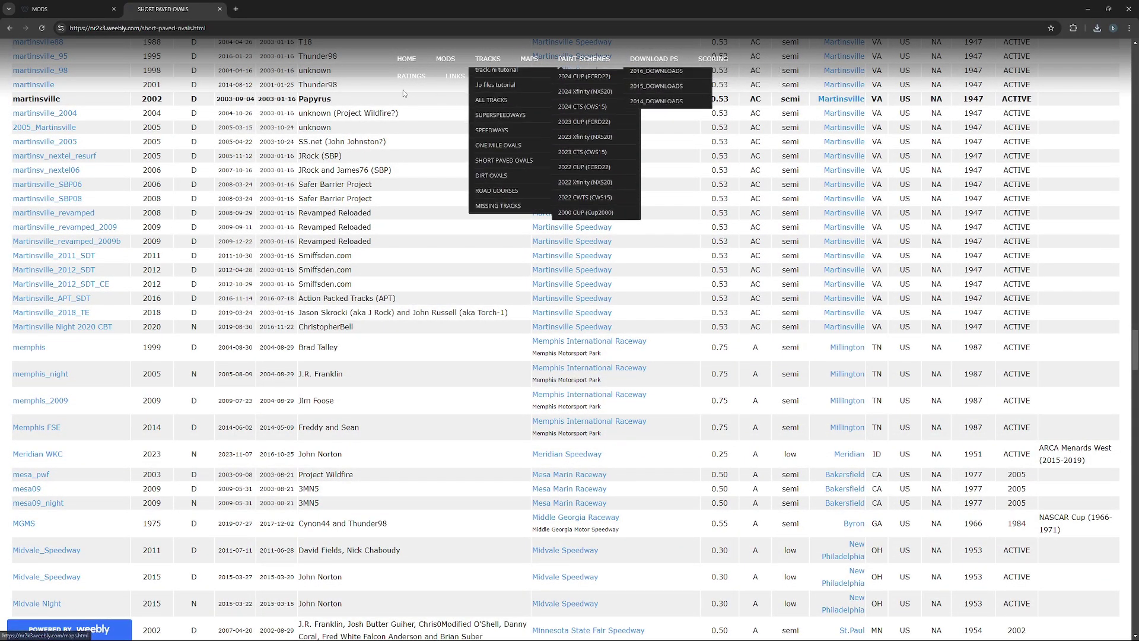
click(714, 59)
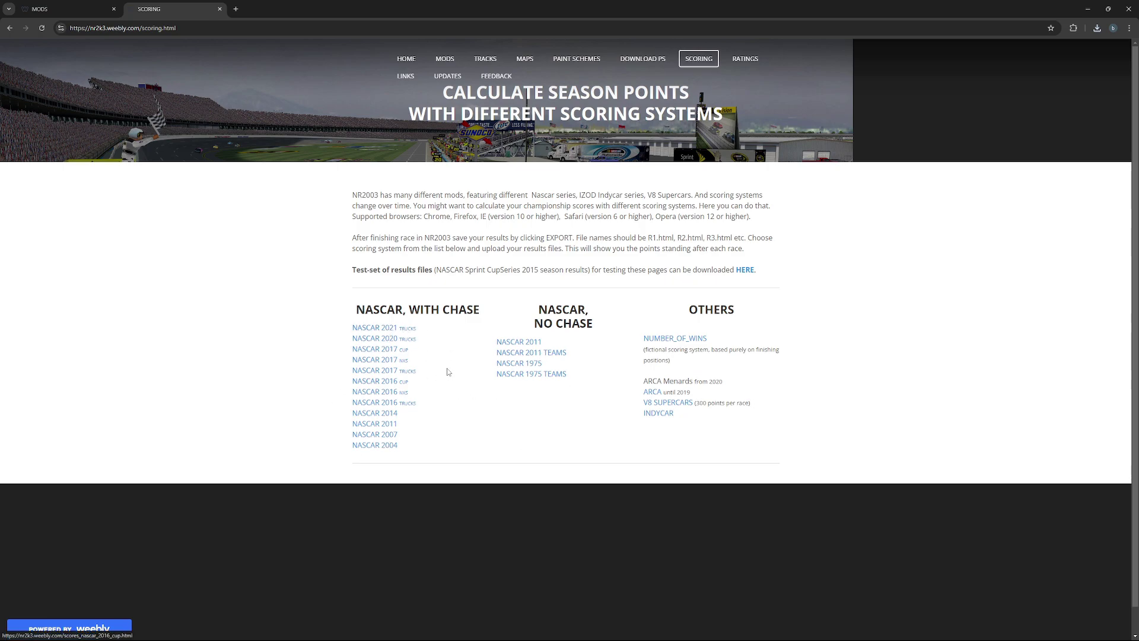
Review the Chase, no Chase and Others scoring lists, and open the NASCAR 2017 Cup scoring page's results file picker
drag(365, 309, 610, 332)
click(688, 310)
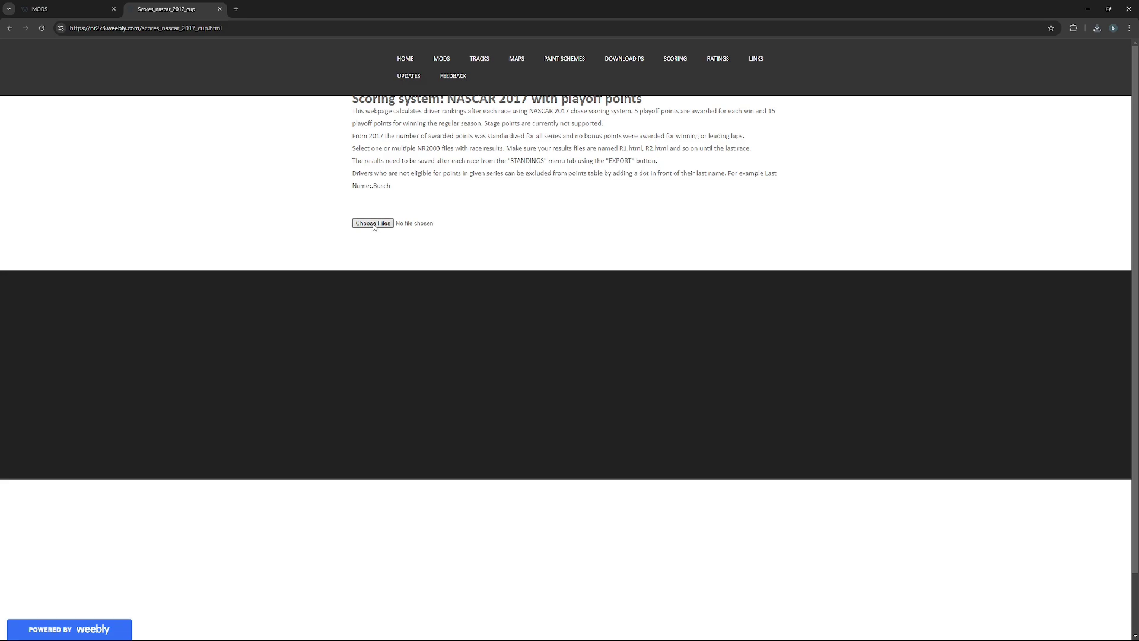
click(373, 223)
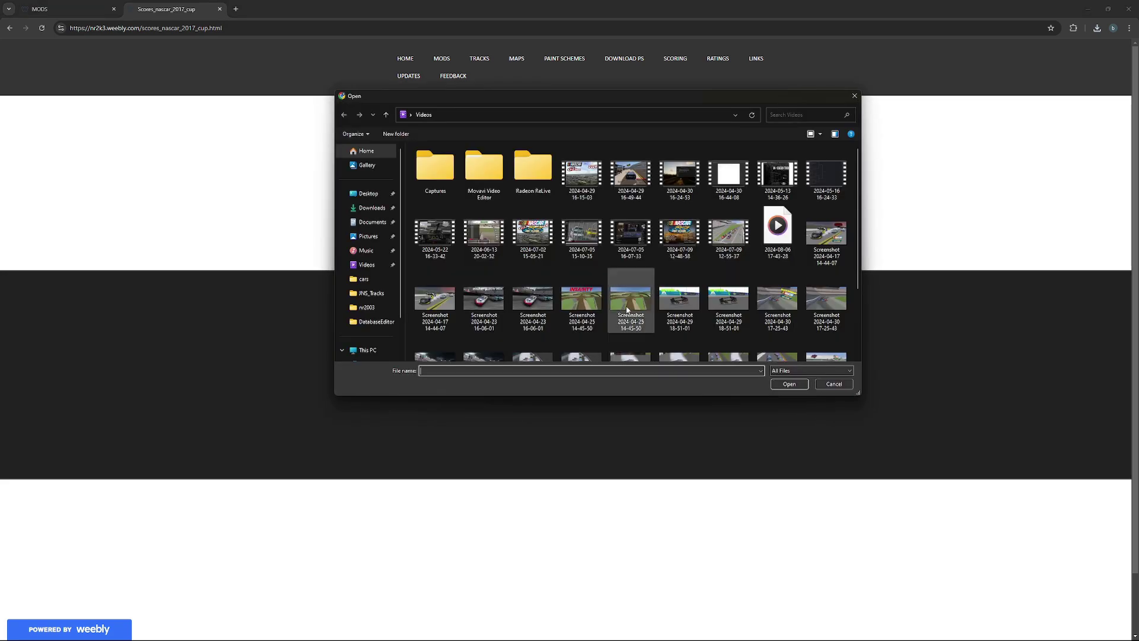
Browse to the exports_imports folder in C:\Papyrus\NASCAR Racing 2003 Season, and close the file picker without choosing a file
scroll(349, 308, down, 2)
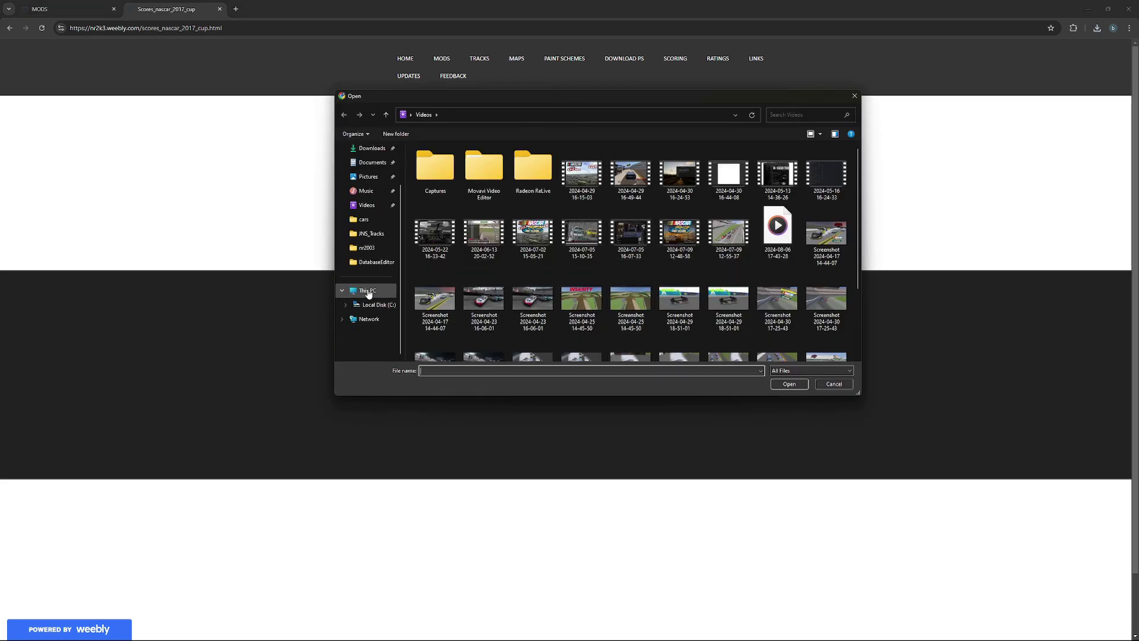
click(363, 247)
click(460, 114)
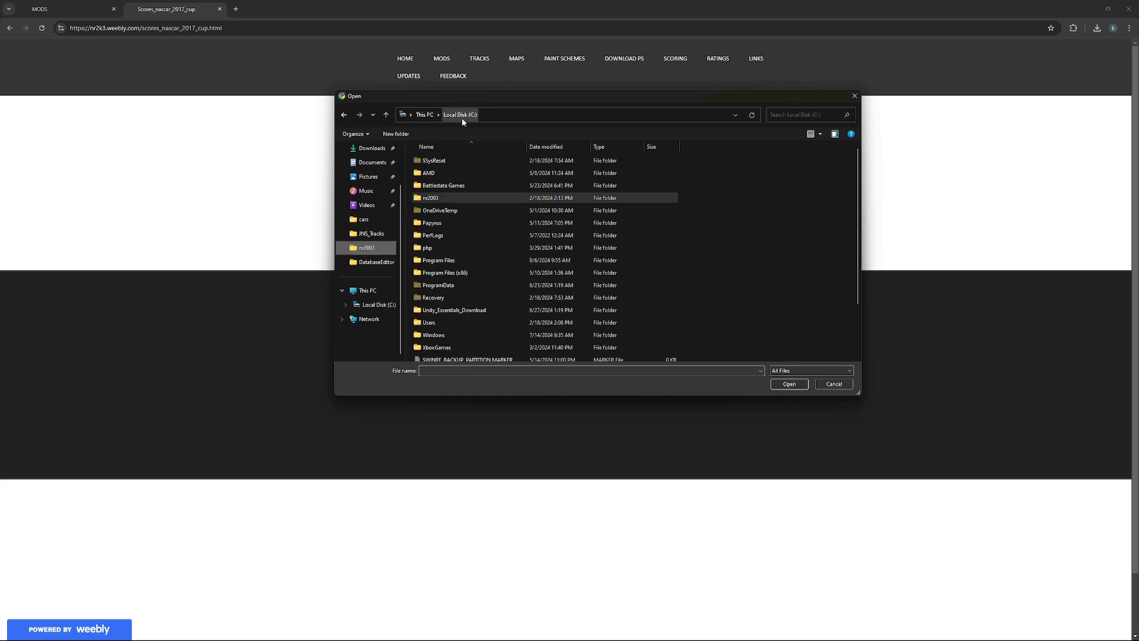
double_click(446, 222)
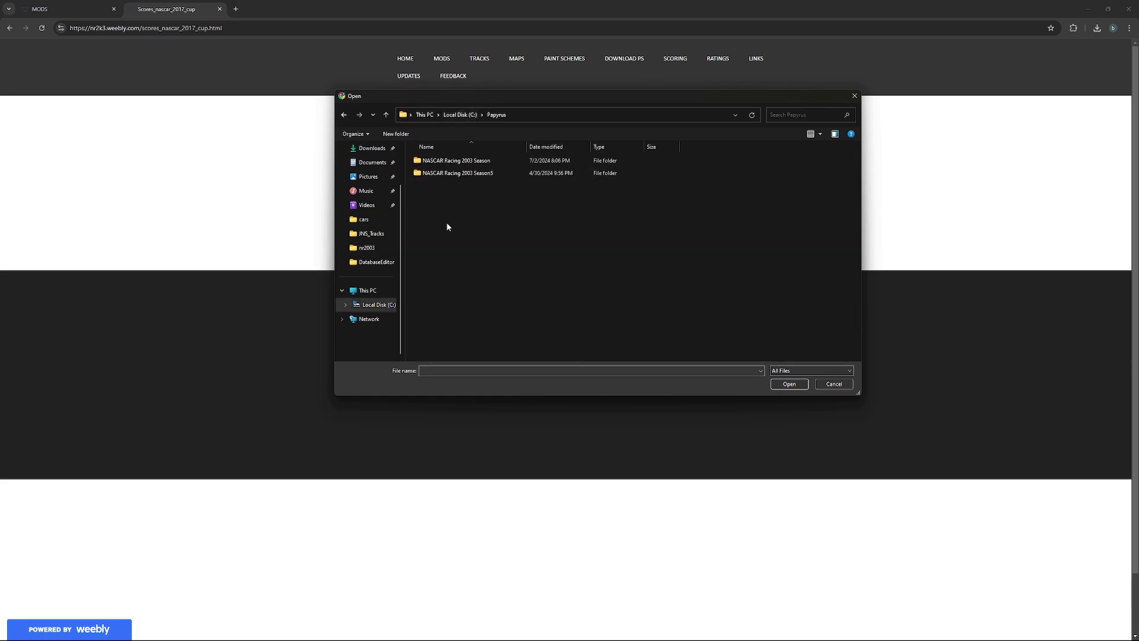
double_click(476, 161)
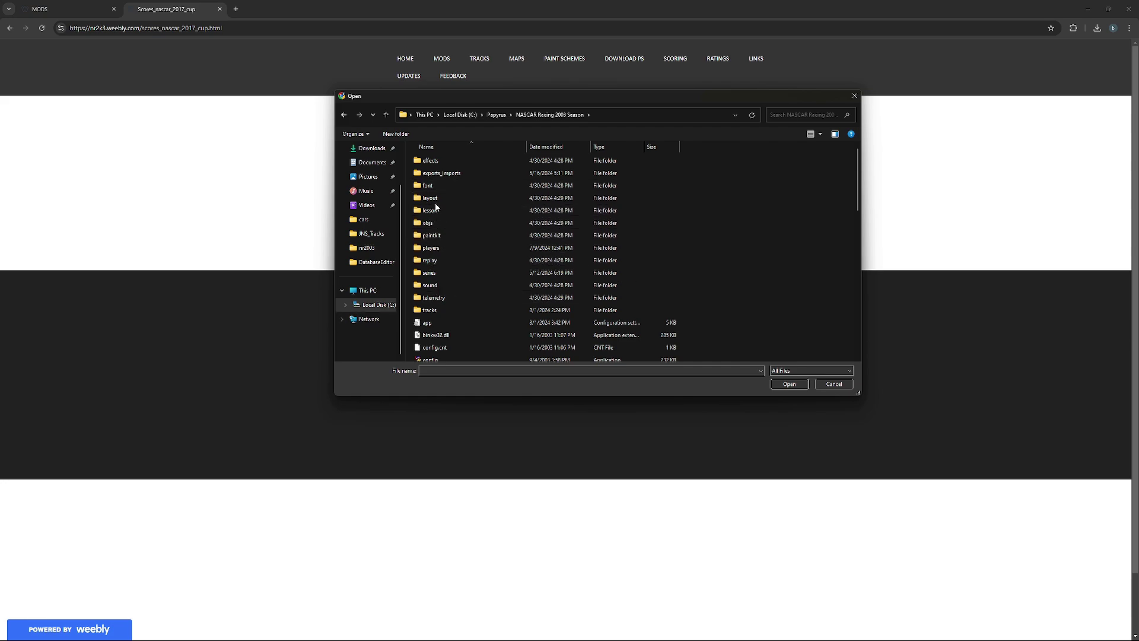
double_click(439, 173)
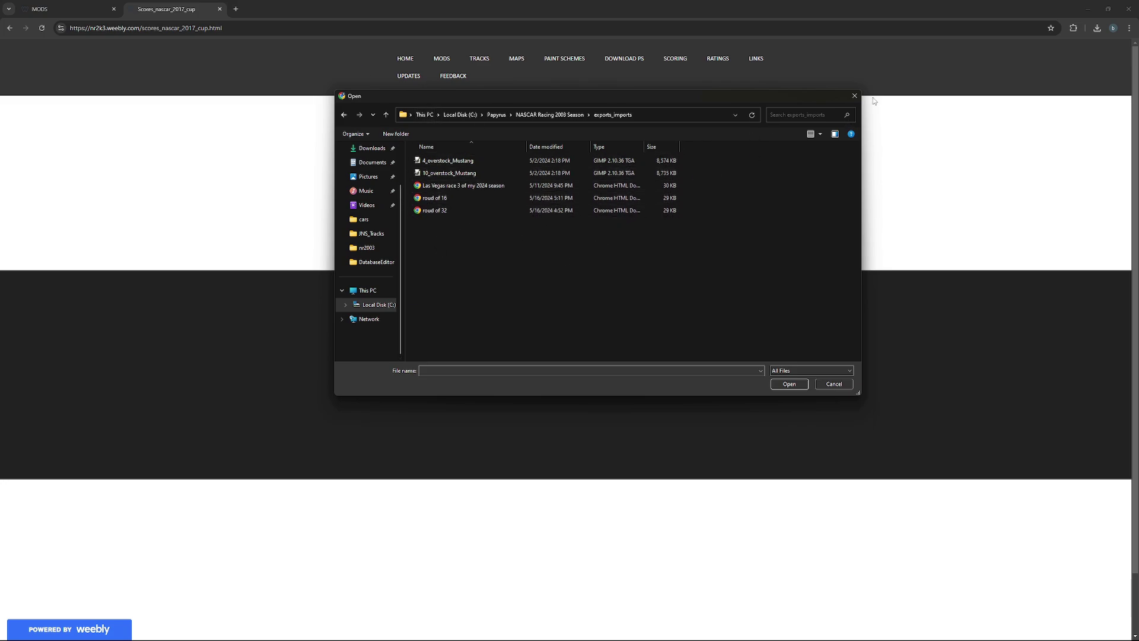
click(854, 96)
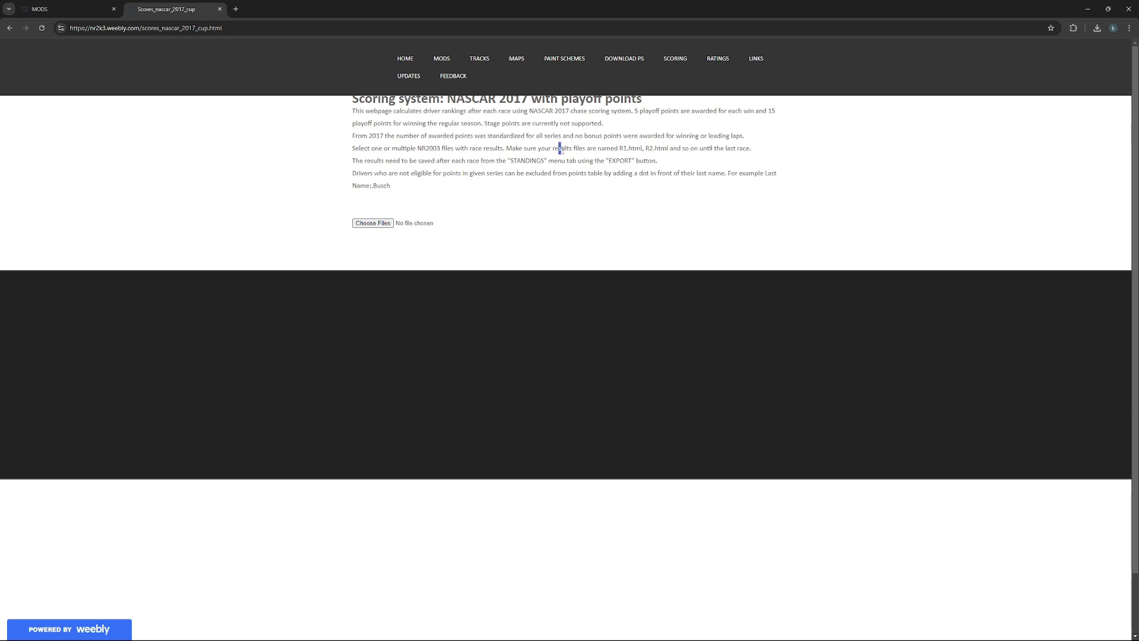
Highlight the instructions on naming results files R1.html, R2.html and so on in the NASCAR 2017 scoring description
drag(559, 149, 728, 146)
click(750, 149)
drag(632, 148, 713, 160)
click(441, 146)
scroll(441, 146, down, 1)
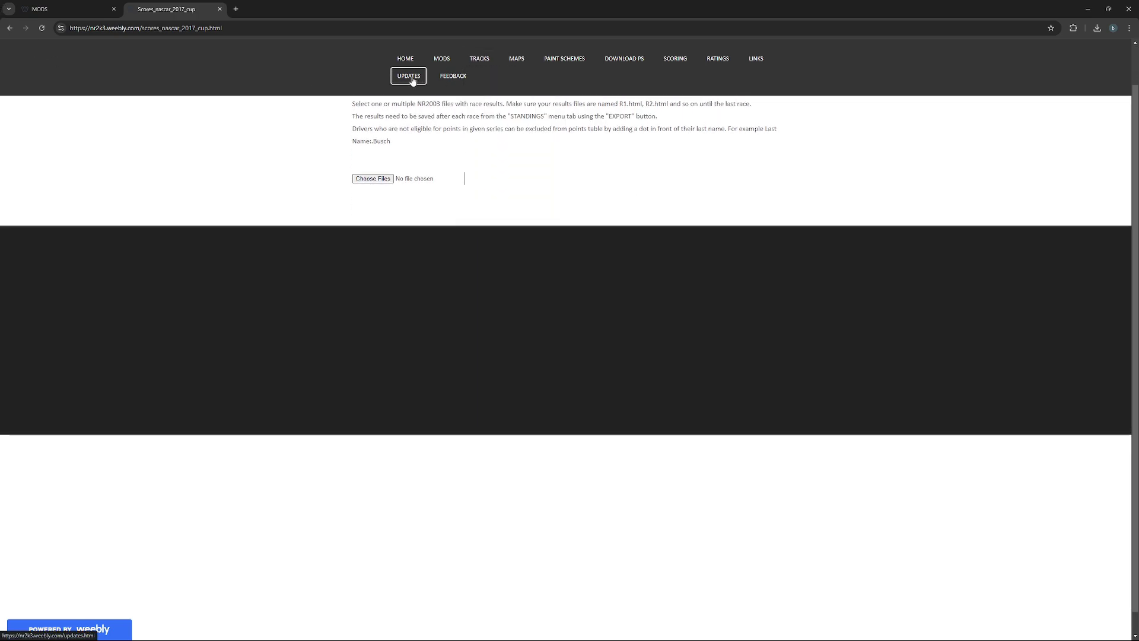
Open the site's links page, look through its software, forum and track designer links, and go to StunodRacing's downloads
click(761, 68)
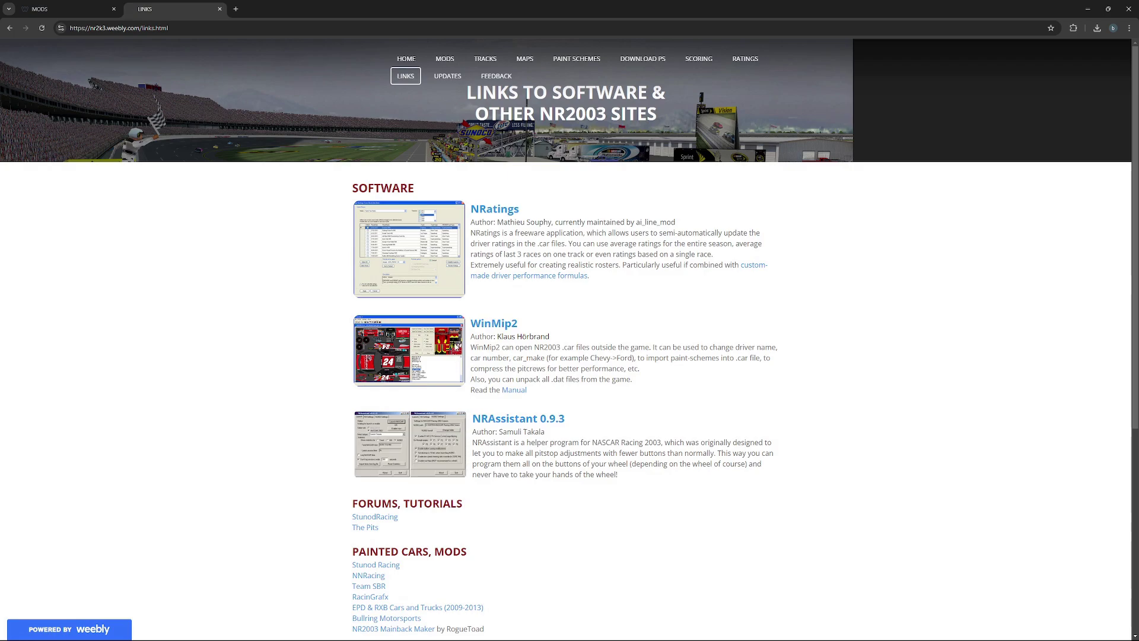
scroll(279, 325, down, 5)
scroll(278, 324, up, 4)
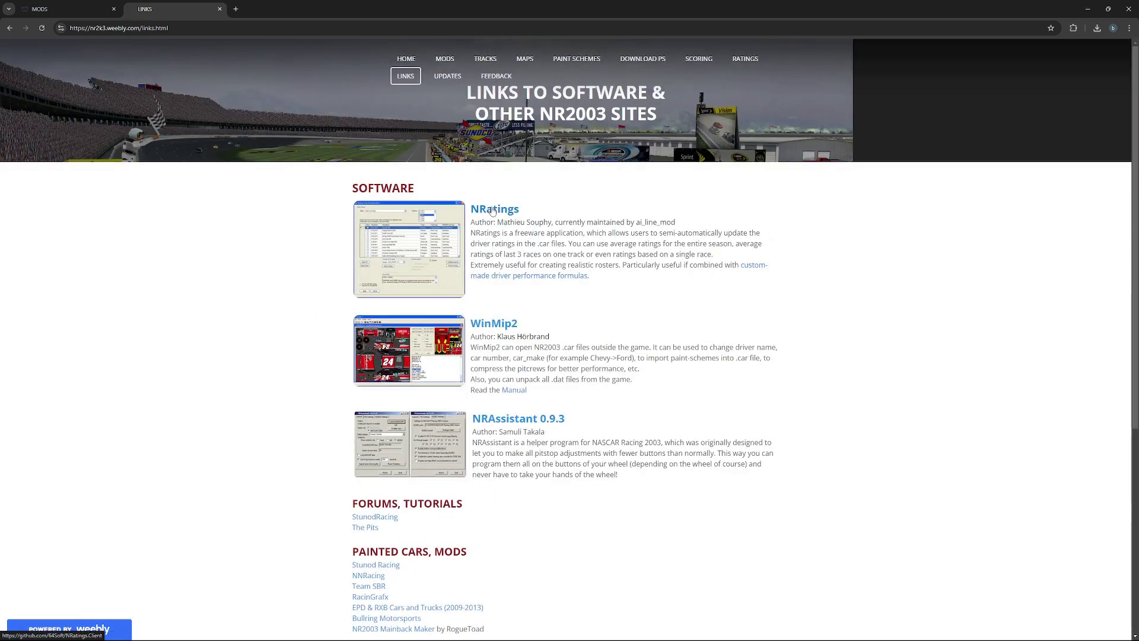
scroll(791, 383, down, 4)
scroll(791, 383, up, 3)
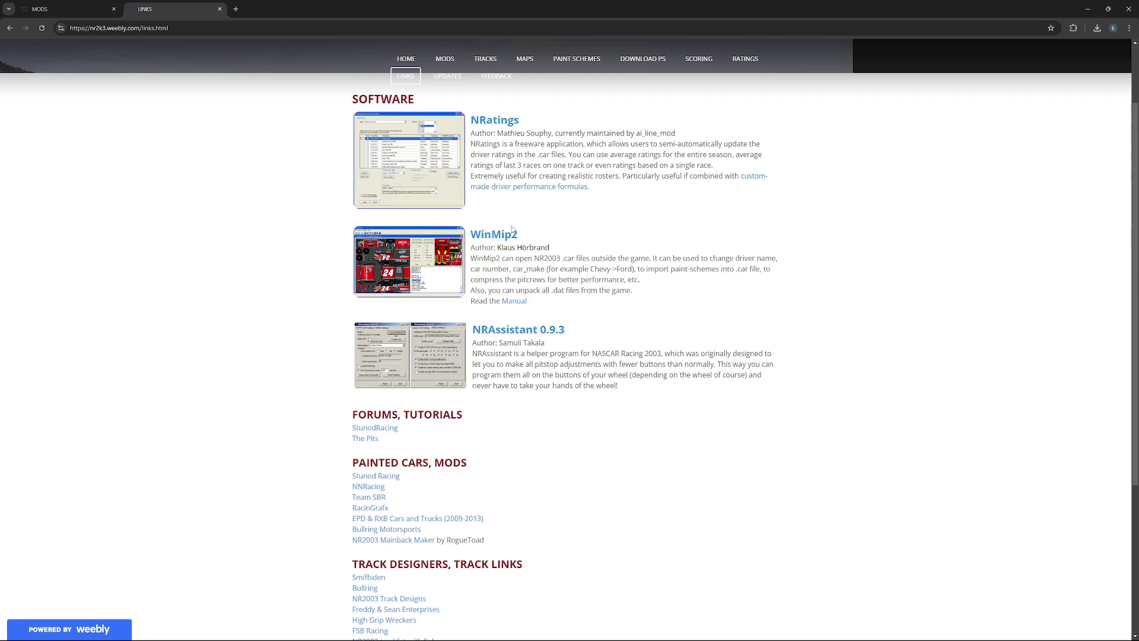
scroll(666, 300, down, 2)
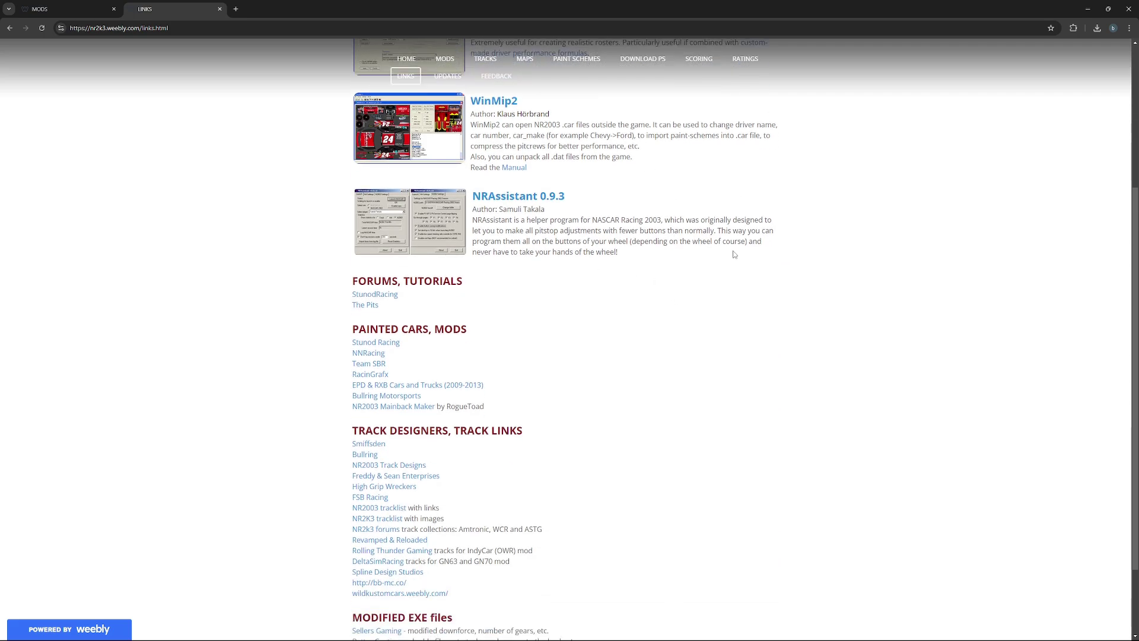
scroll(733, 255, down, 2)
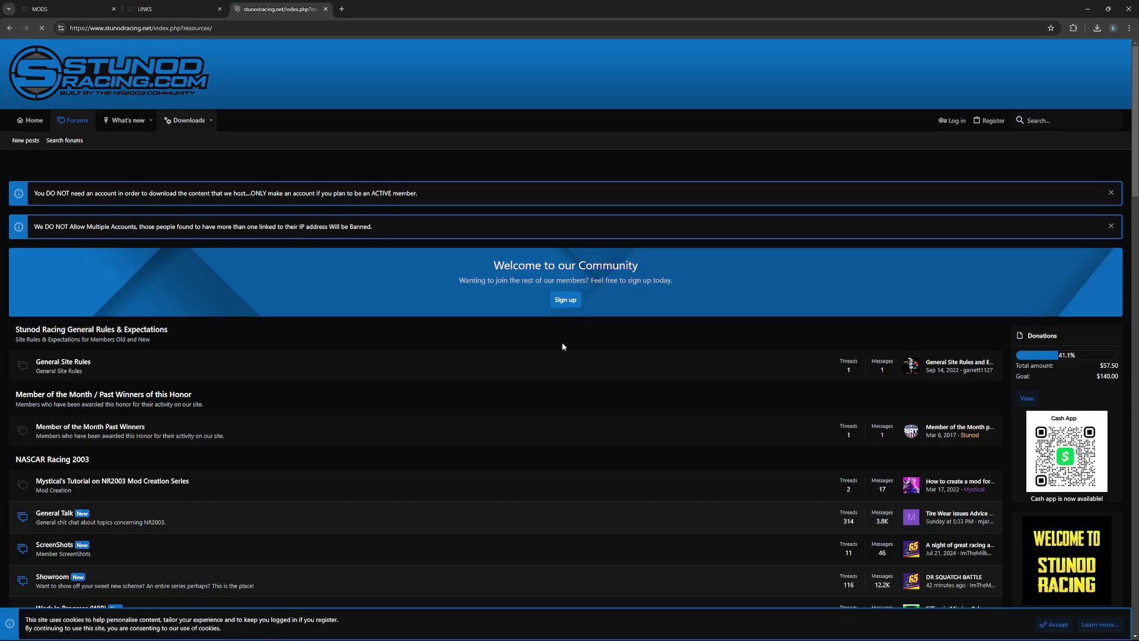
Look through the carsets, paint schemes and number sets on the Stunod Racing downloads page
scroll(561, 343, down, 3)
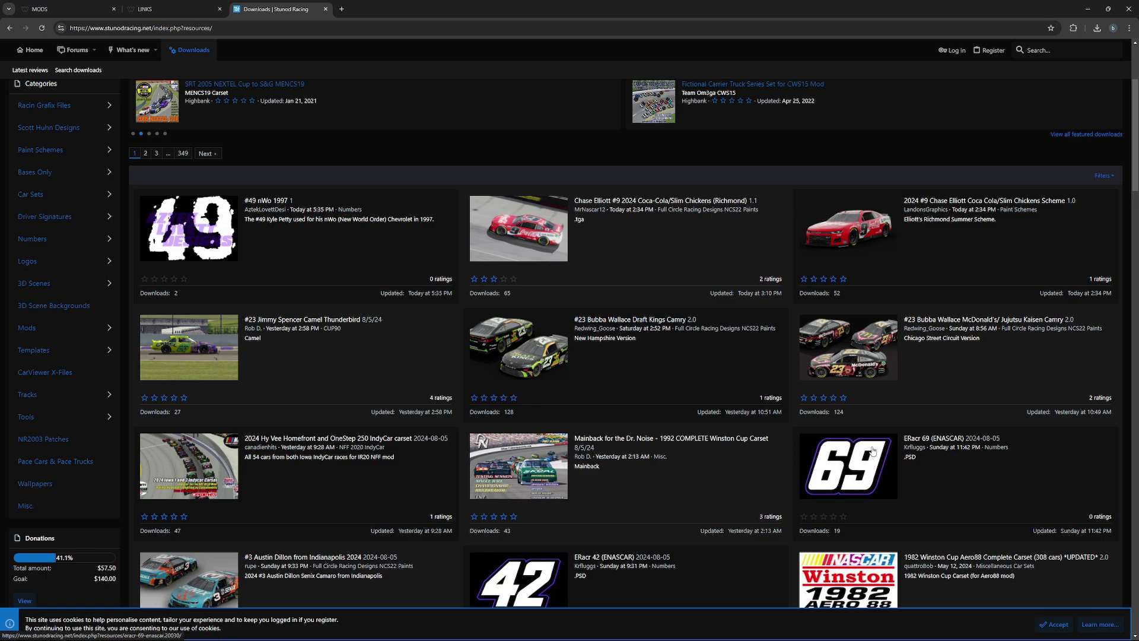
scroll(779, 421, down, 8)
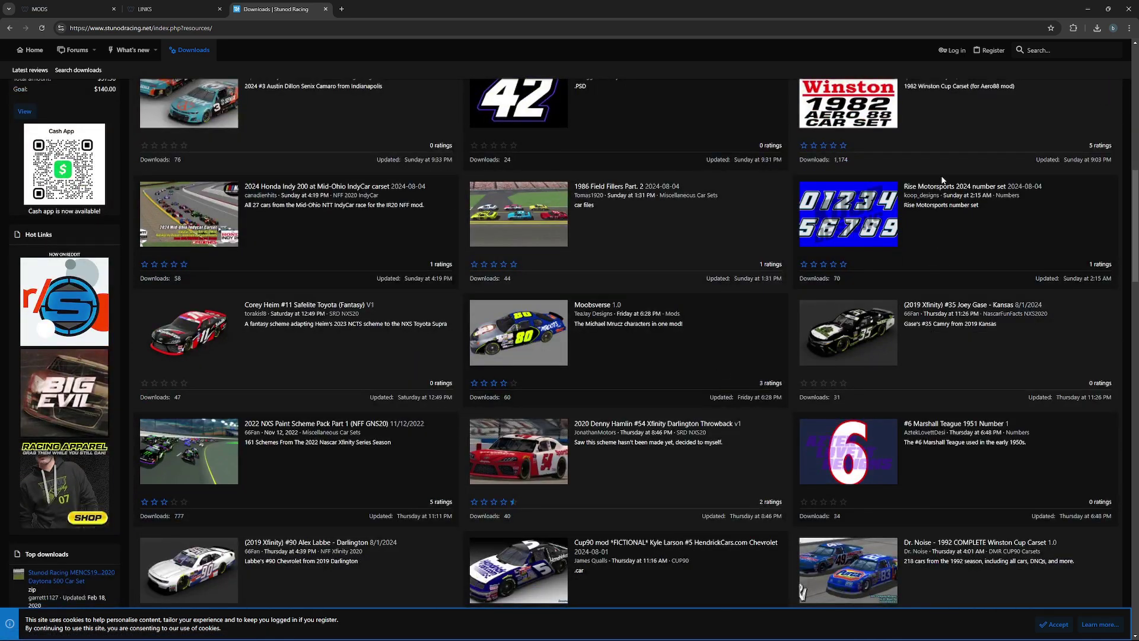
scroll(693, 368, up, 3)
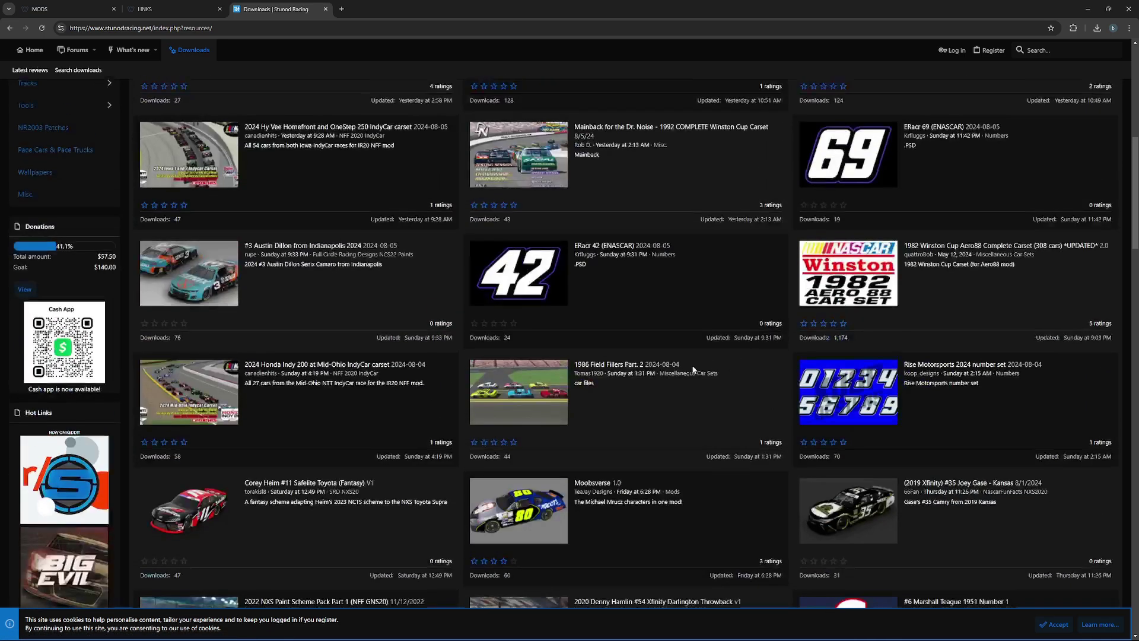
scroll(693, 369, down, 4)
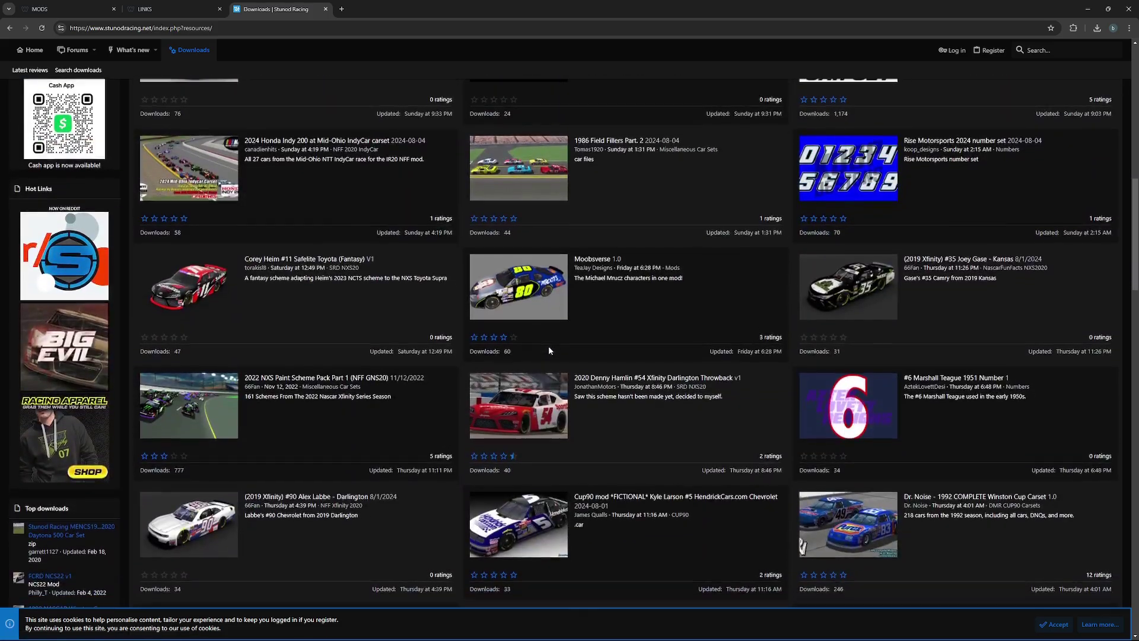
scroll(548, 350, down, 9)
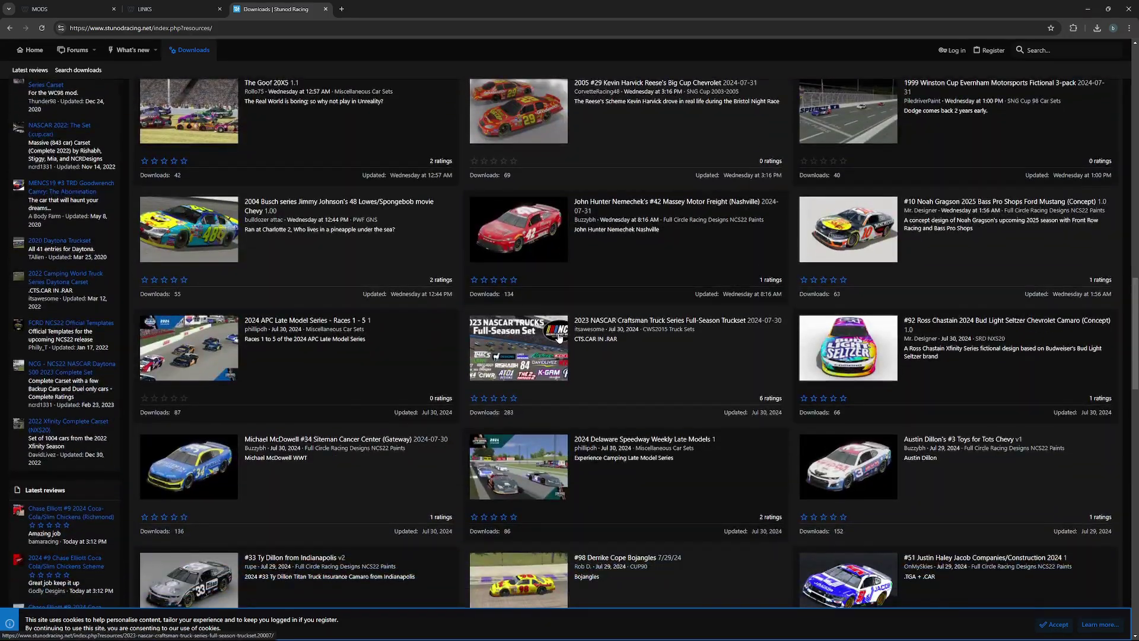
scroll(484, 247, up, 8)
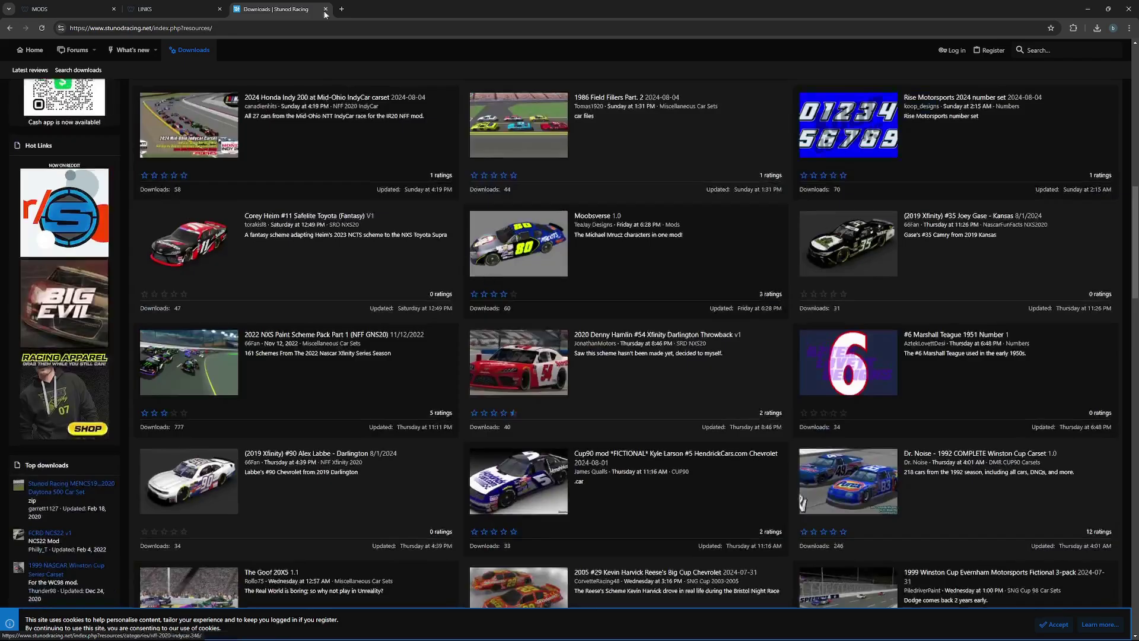
Return to the MODS page, switch to File Explorer's Downloads folder, and open the Richmond_2012S archive to check its track folder
click(65, 9)
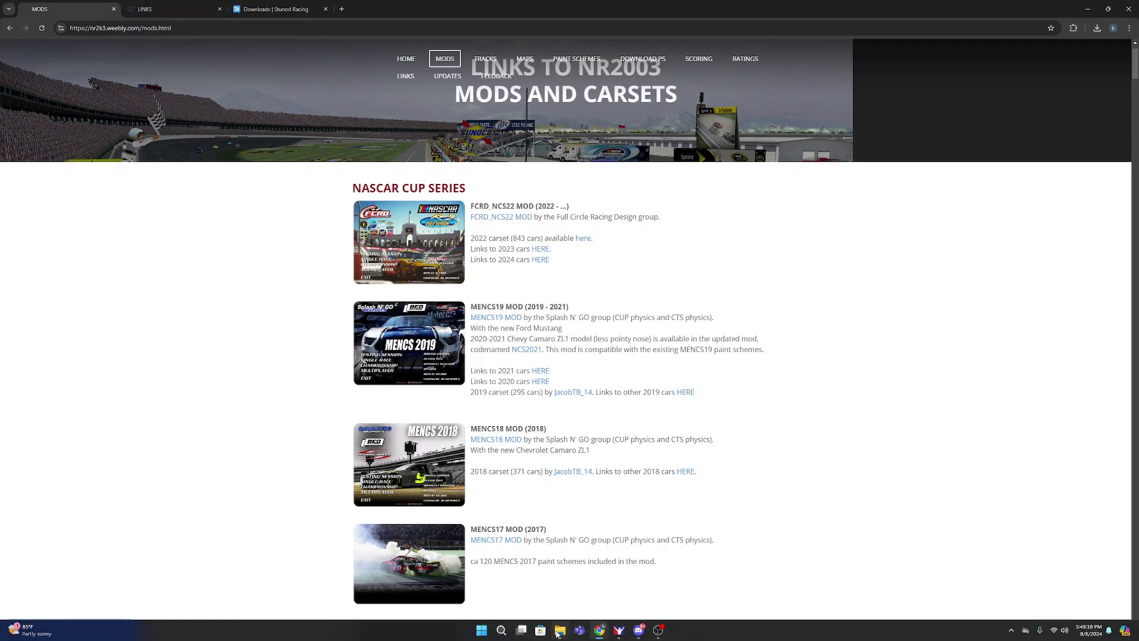
click(559, 631)
drag(556, 35, 697, 159)
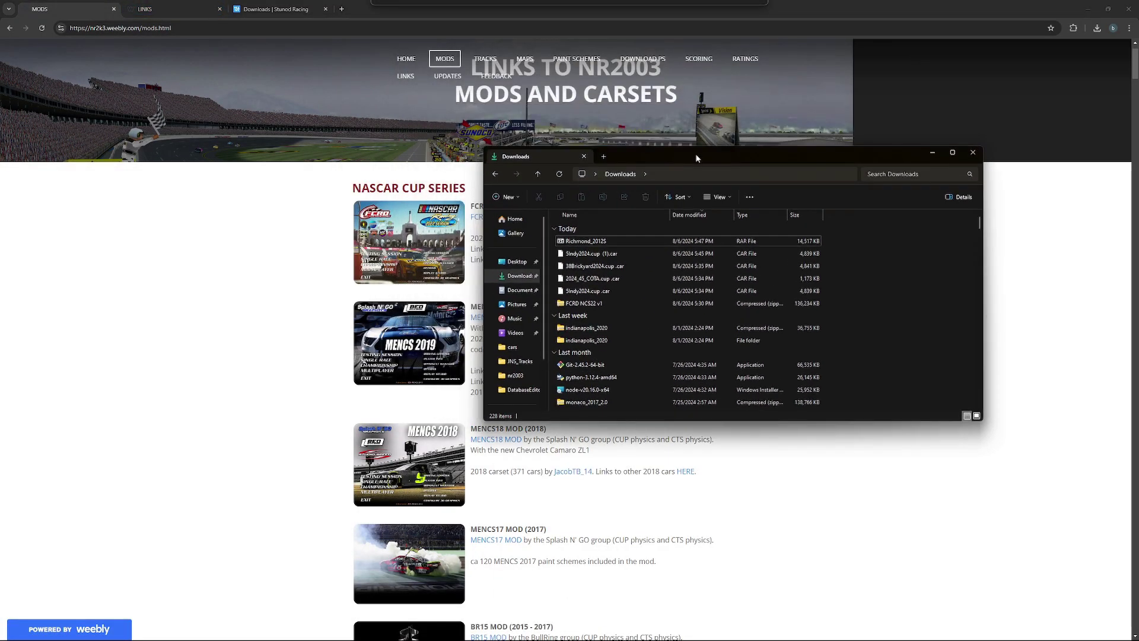
double_click(587, 241)
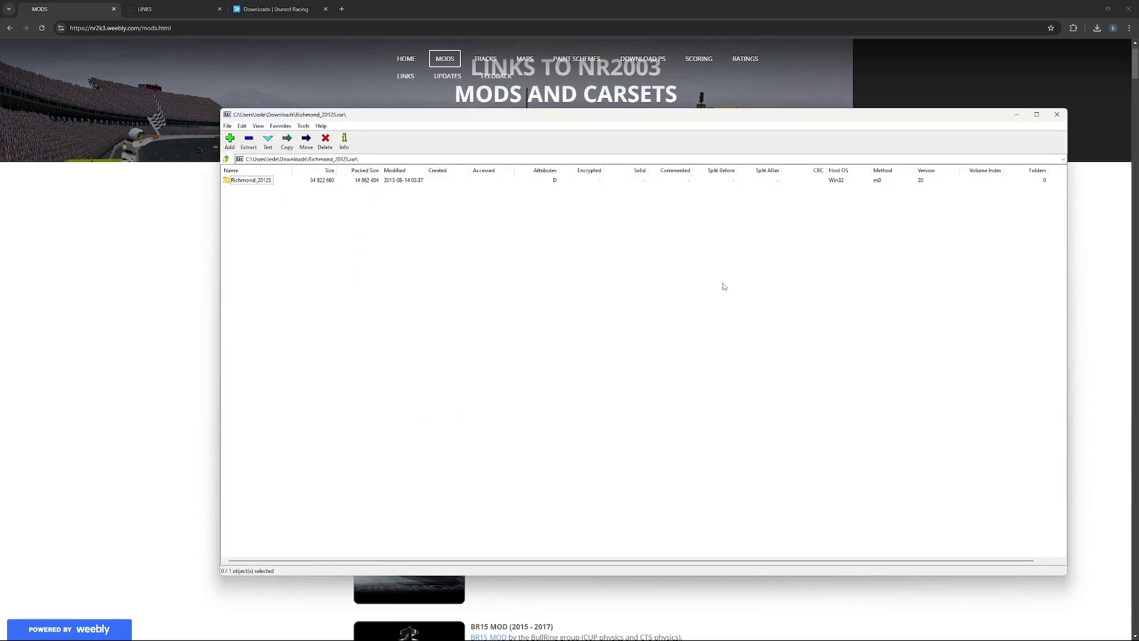
double_click(266, 182)
click(226, 159)
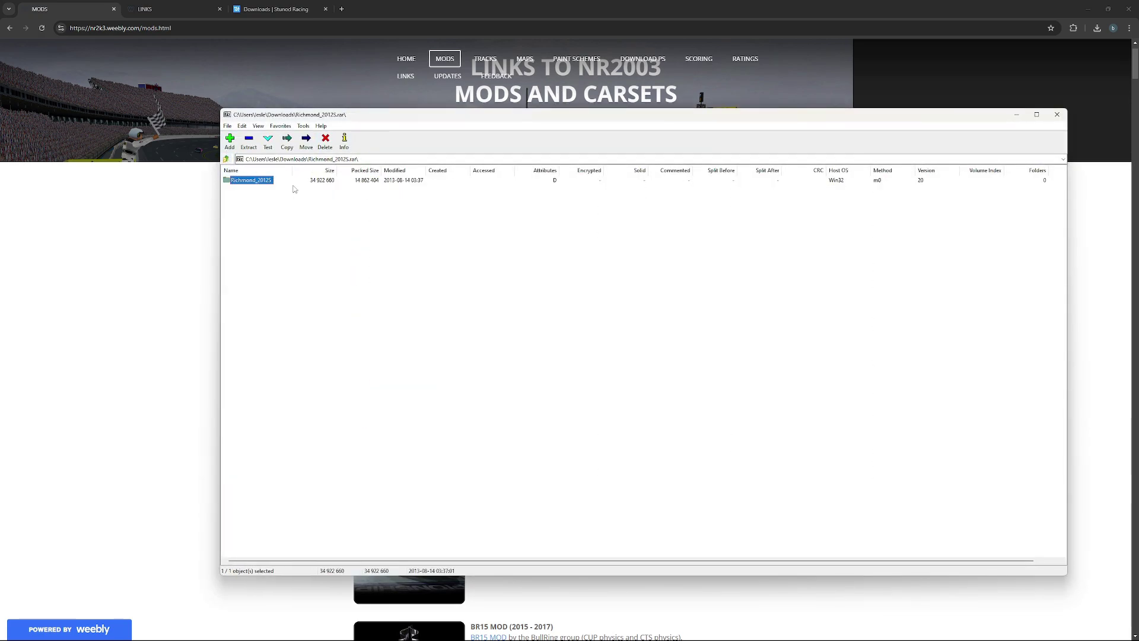
Extract the Richmond_2012S folder into C:\Papyrus\NASCAR Racing 2003 Season\tracks and close the archive
click(249, 142)
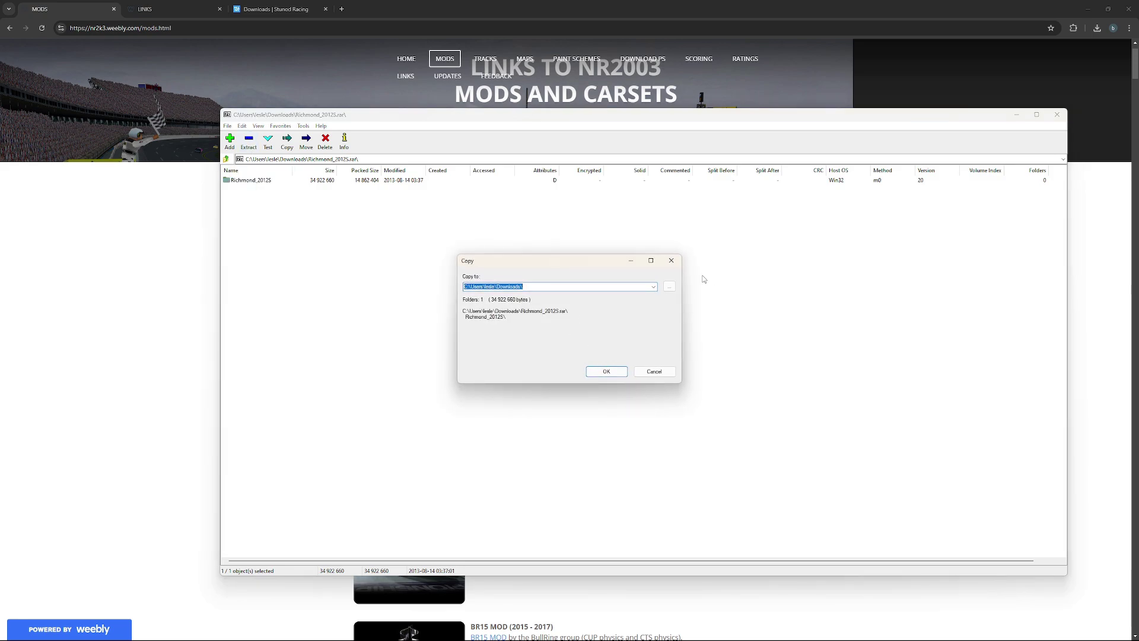
click(669, 286)
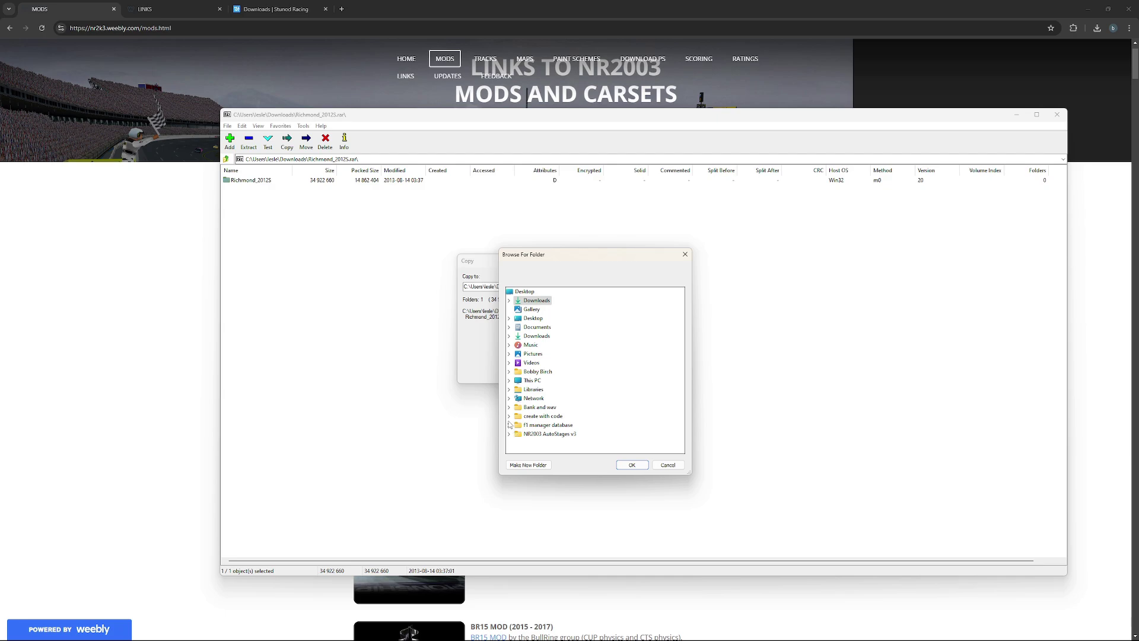
click(508, 380)
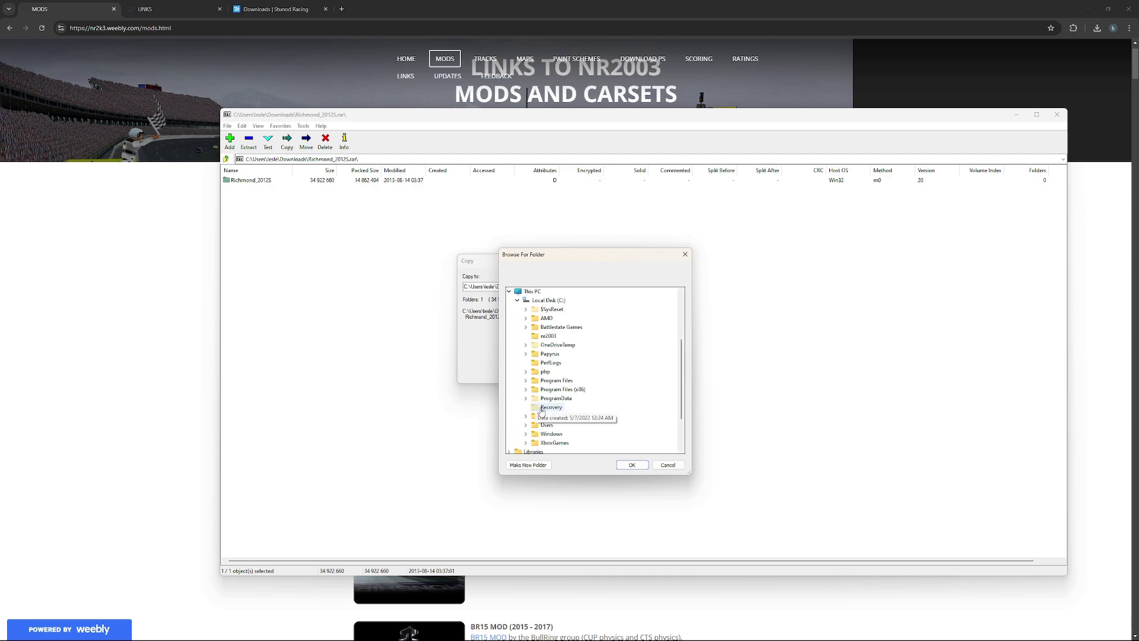
click(526, 354)
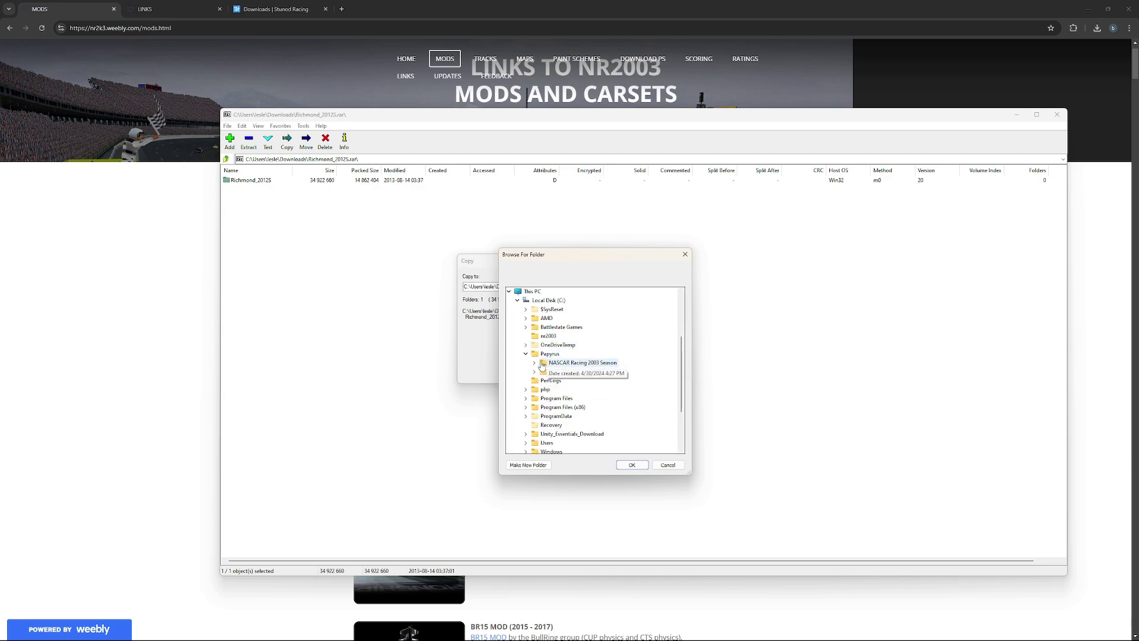
double_click(541, 371)
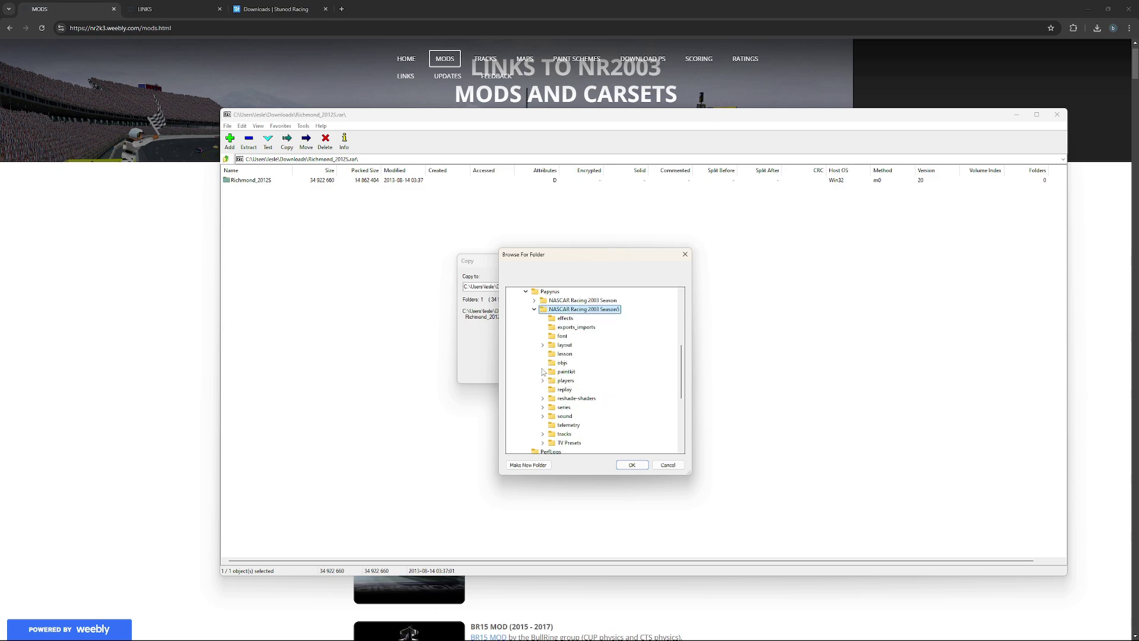
click(535, 300)
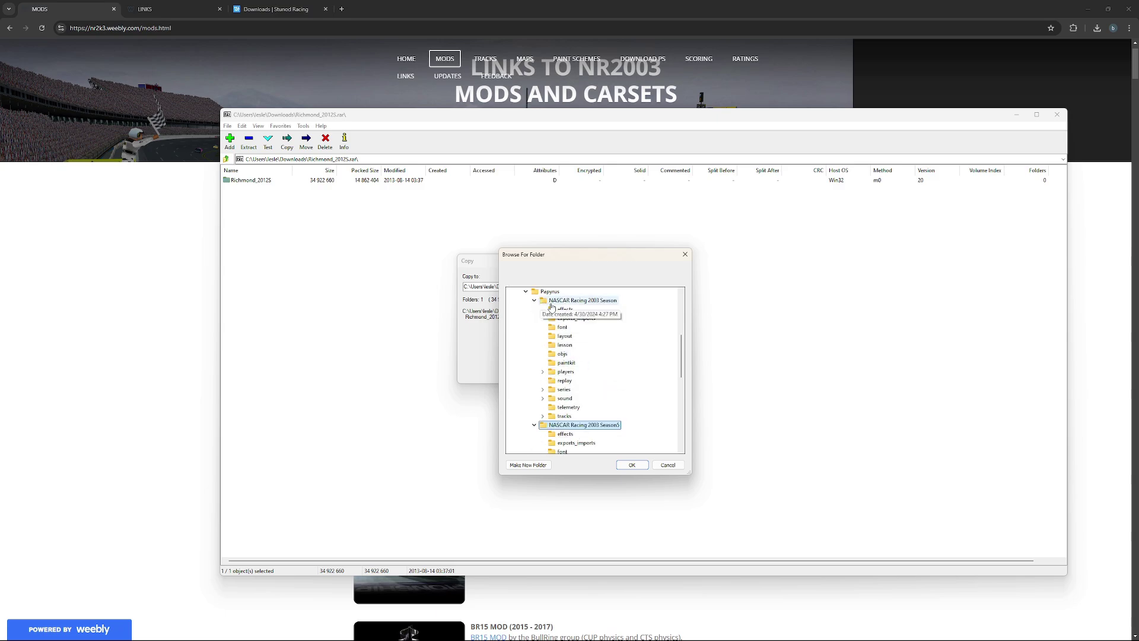
click(551, 417)
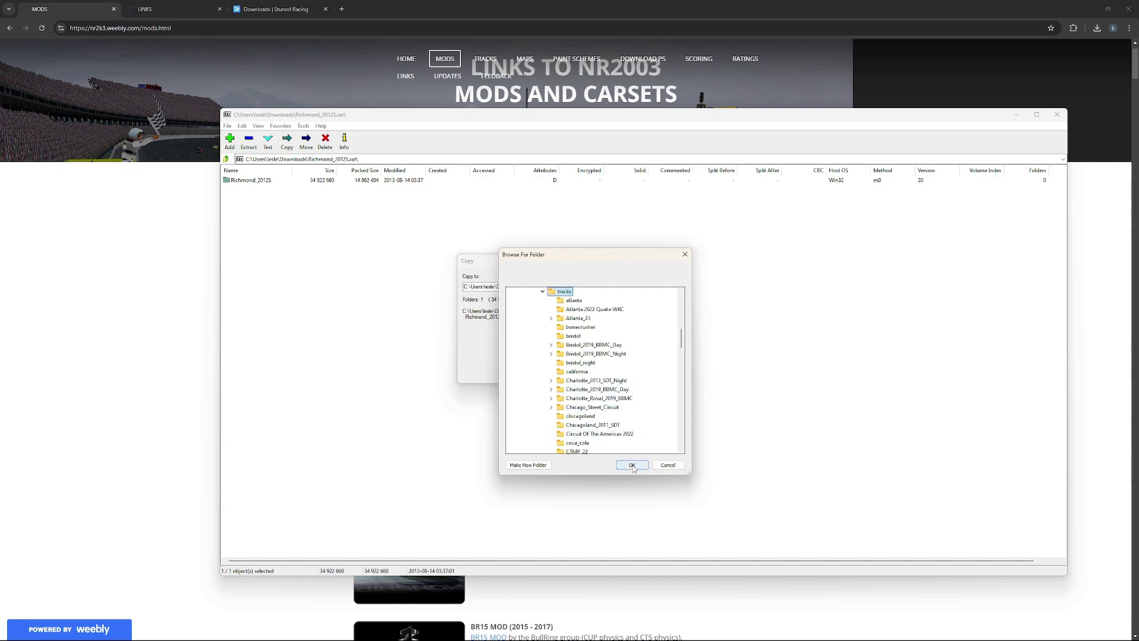
click(632, 464)
click(613, 371)
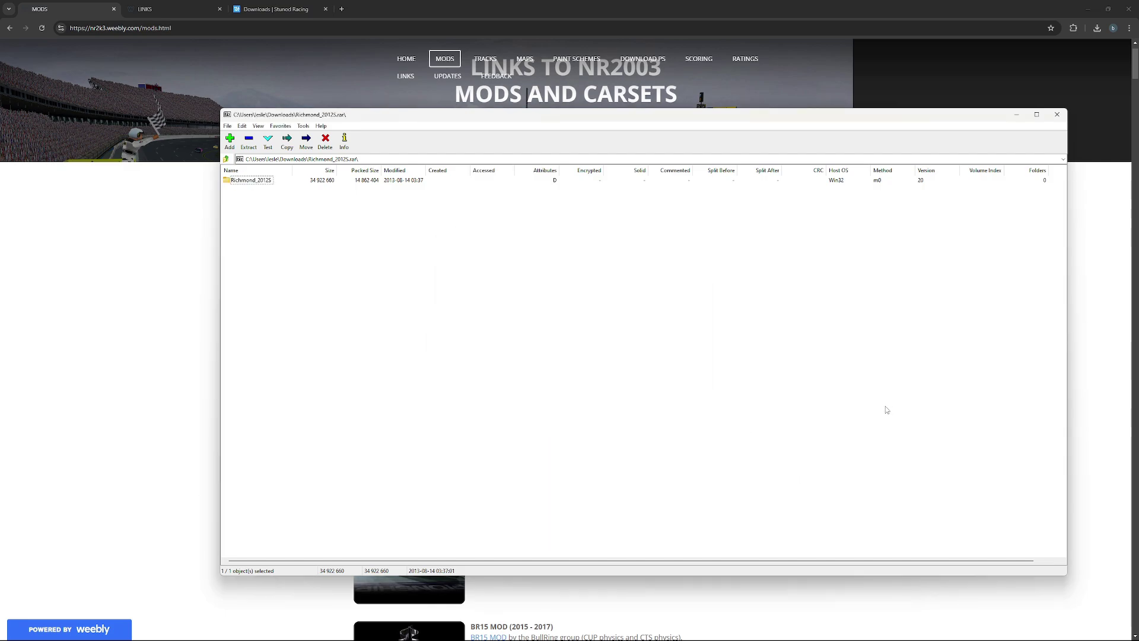
click(1057, 115)
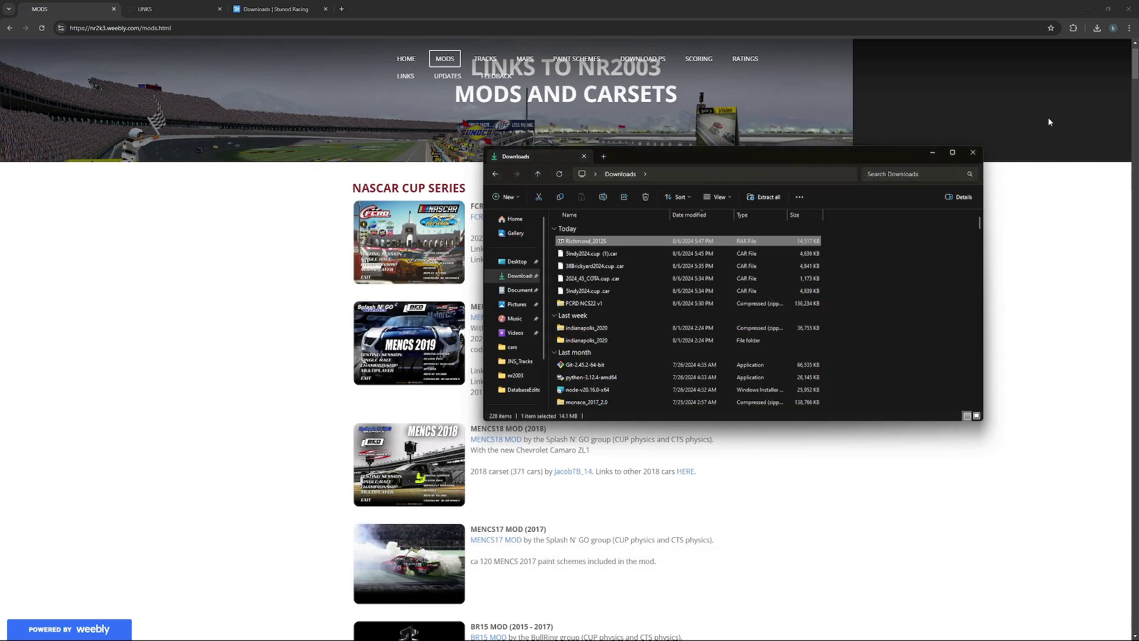
Extract the FCRD NCS22 v1 zip in the Downloads folder, replacing the existing files with the same names
click(577, 305)
click(764, 198)
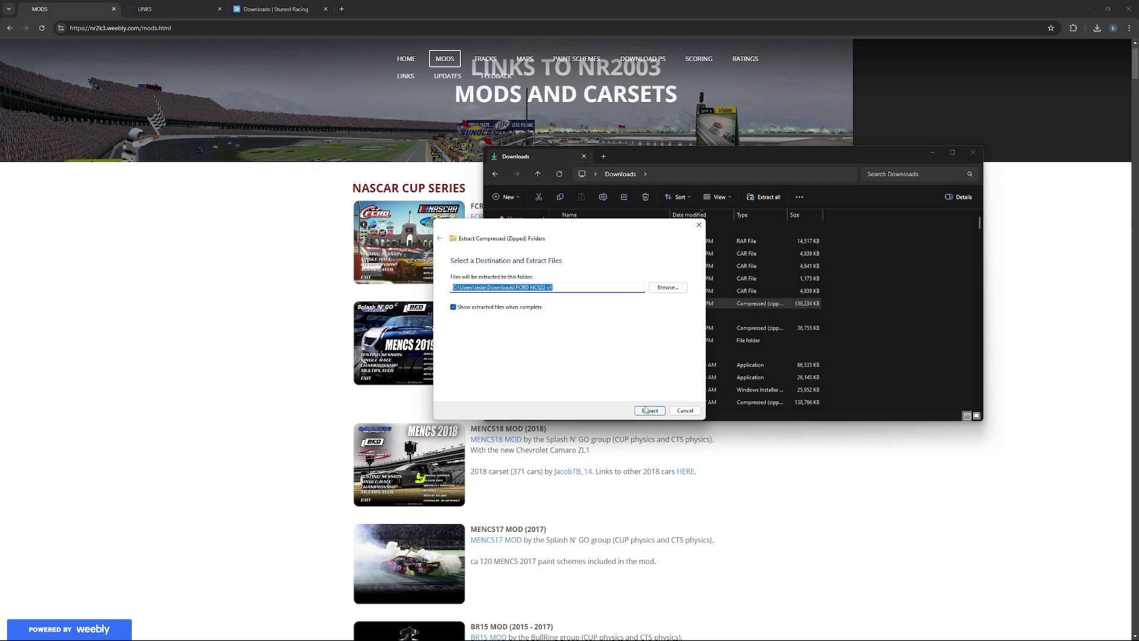
click(646, 410)
drag(671, 158, 473, 174)
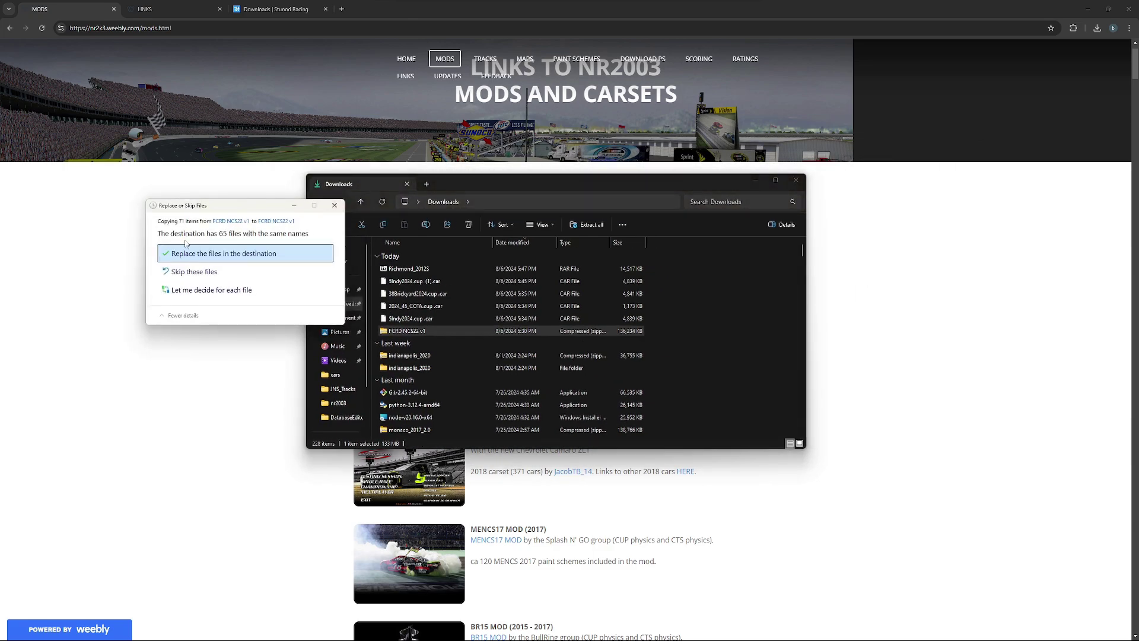
click(199, 253)
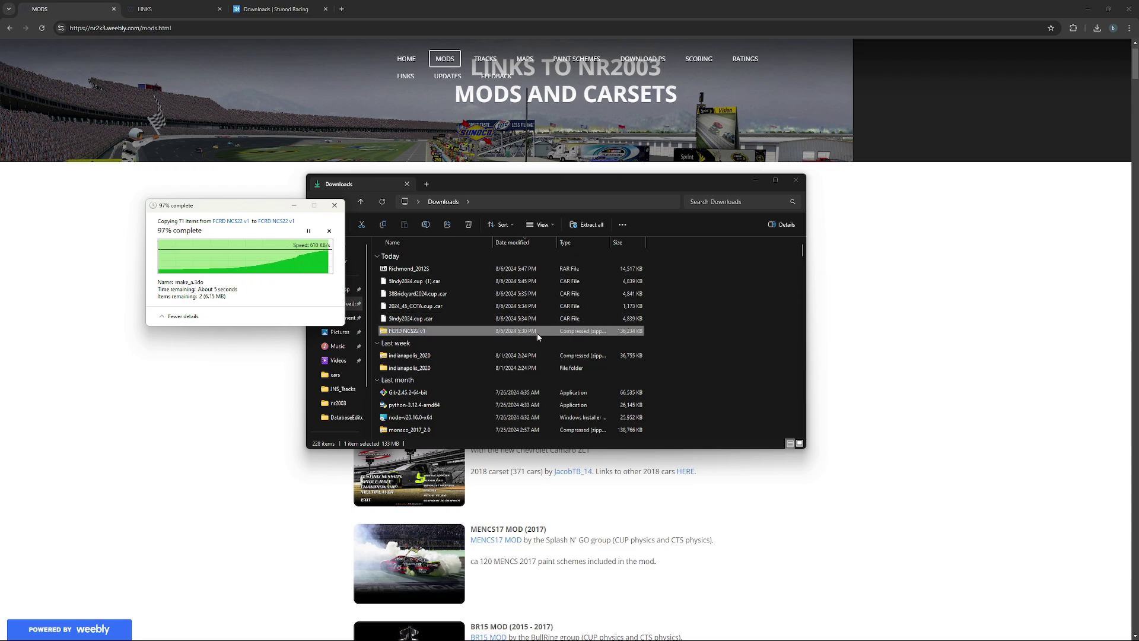
Look through the car files in the cars folder of the extracted FCRD NCS22 v1 mod and close that window
double_click(451, 282)
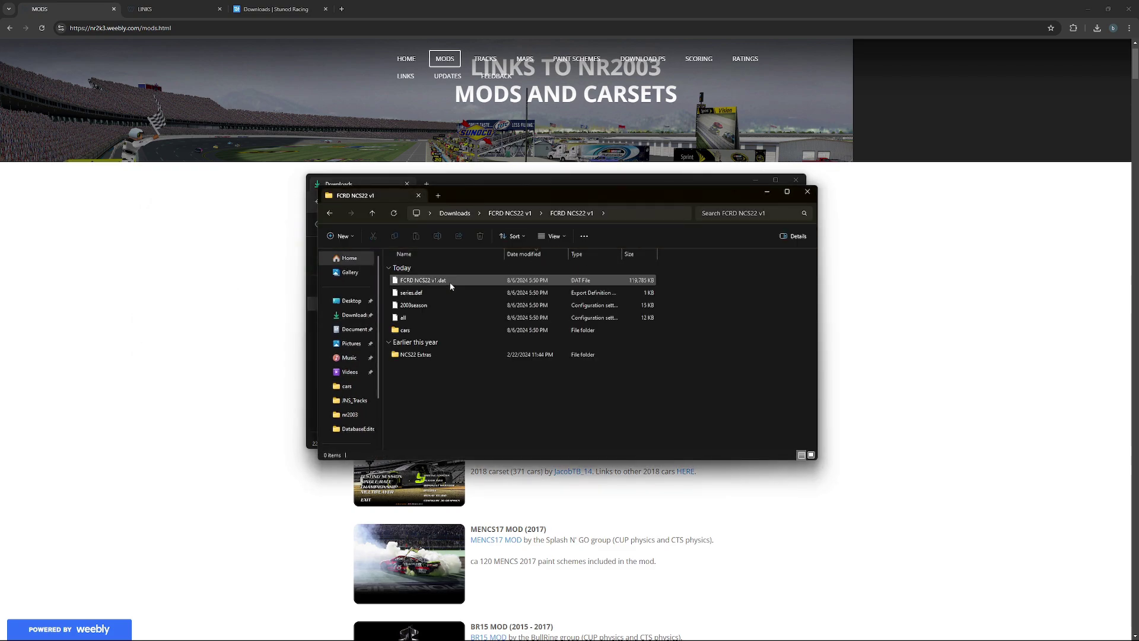
double_click(436, 330)
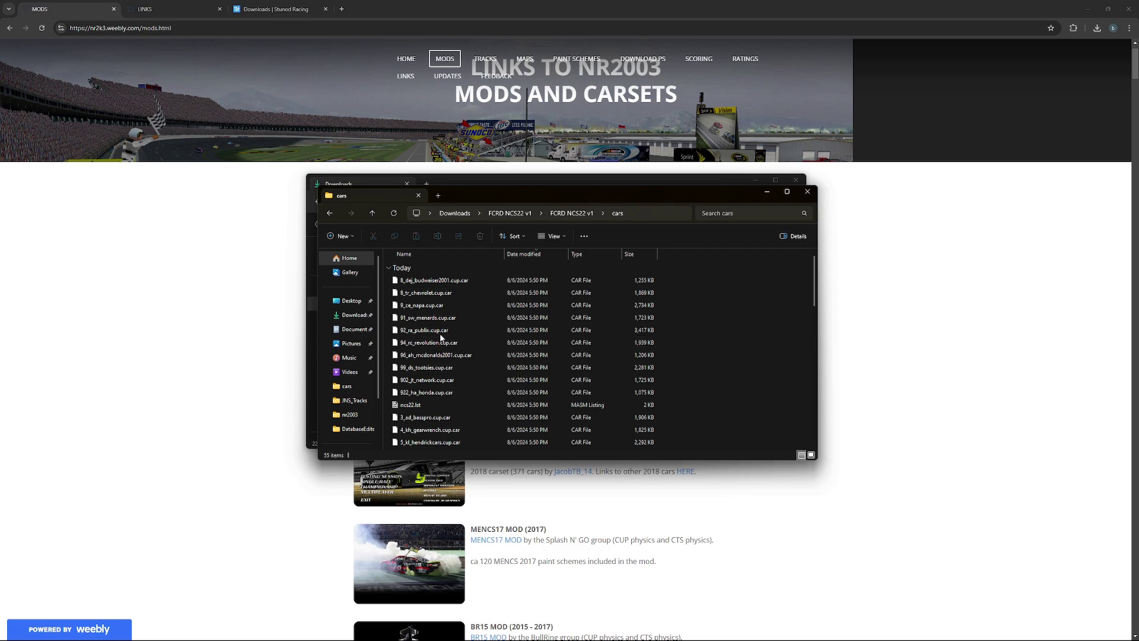
drag(385, 276, 788, 565)
key(Home)
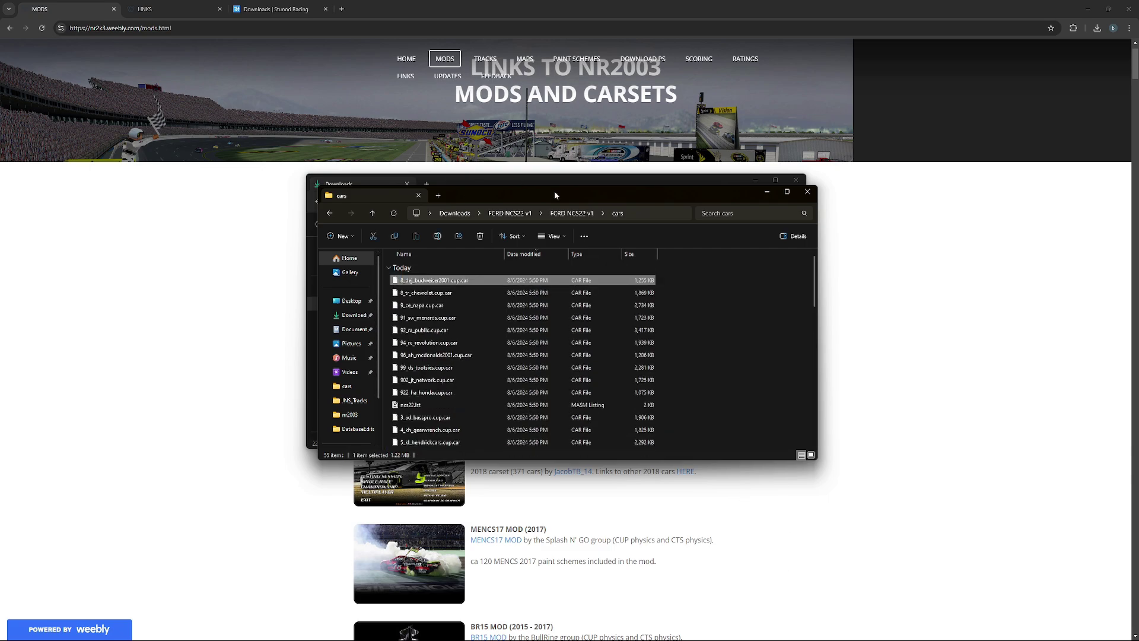
drag(639, 206, 728, 205)
click(896, 192)
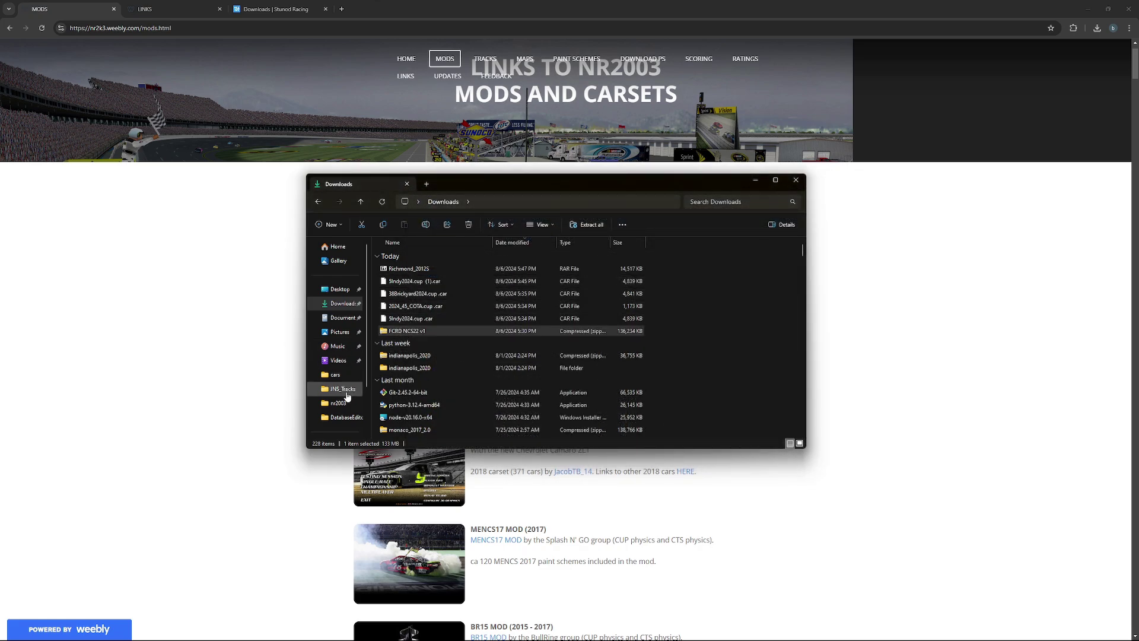
Go to C:\Papyrus\NASCAR Racing 2003 Season\series and point out the mod folders where the extracted mod belongs
scroll(323, 410, down, 2)
click(339, 386)
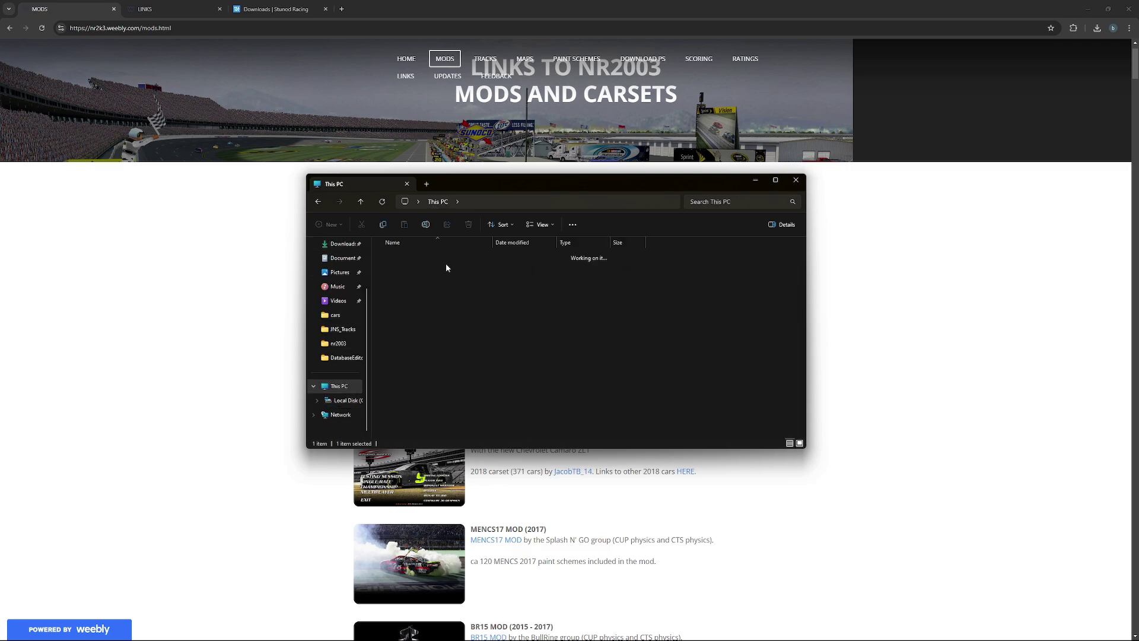
double_click(446, 264)
double_click(415, 319)
double_click(410, 269)
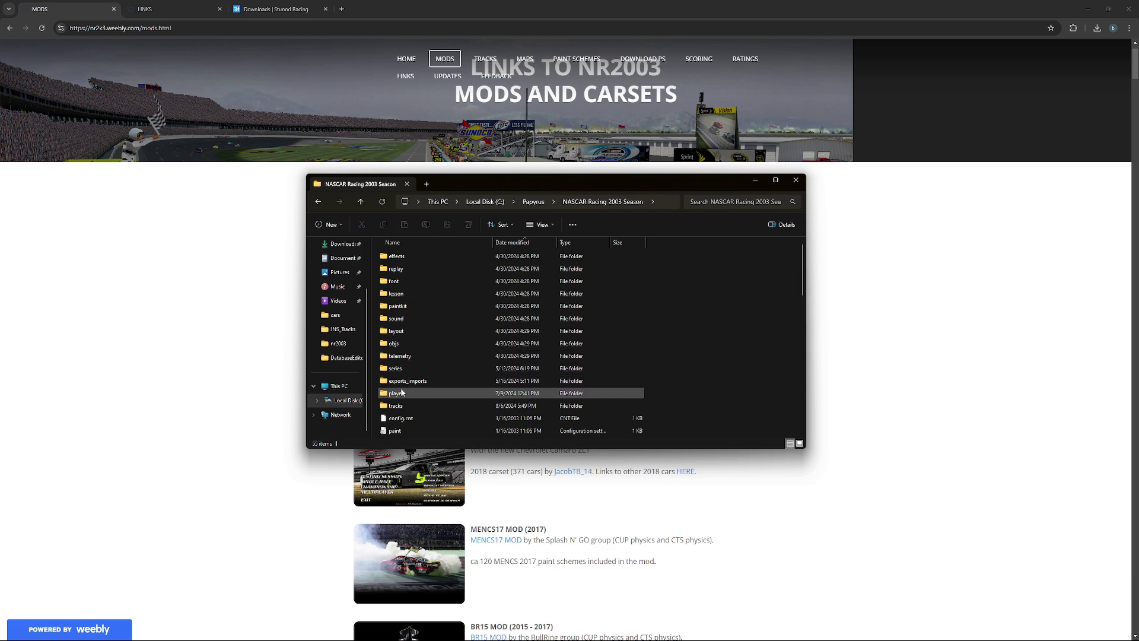
double_click(396, 367)
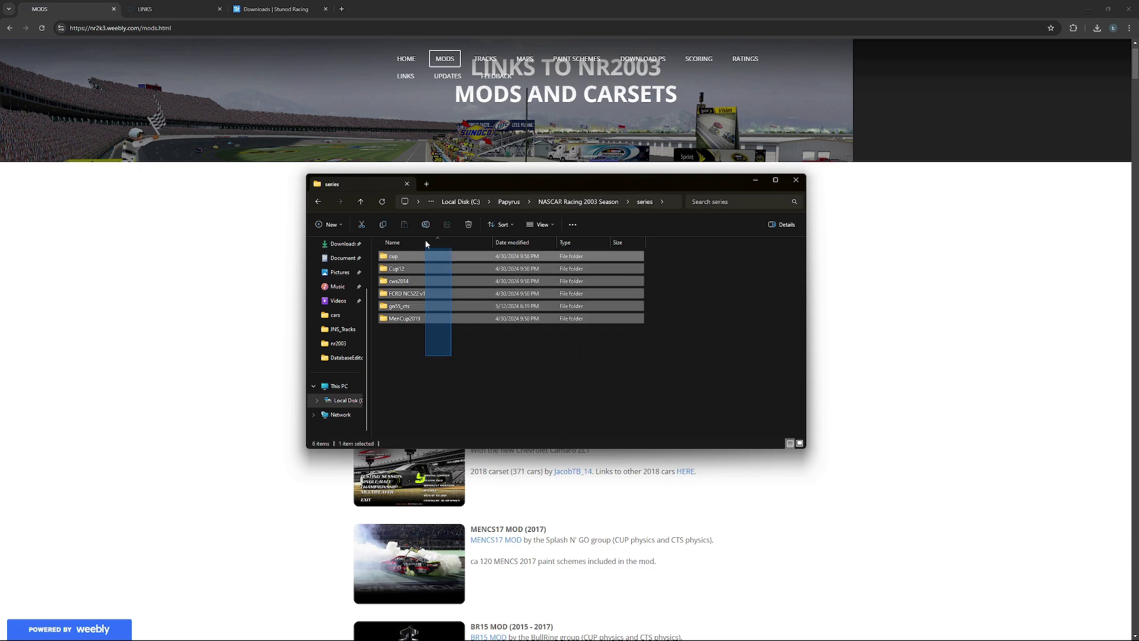
drag(425, 244, 447, 362)
right_click(599, 379)
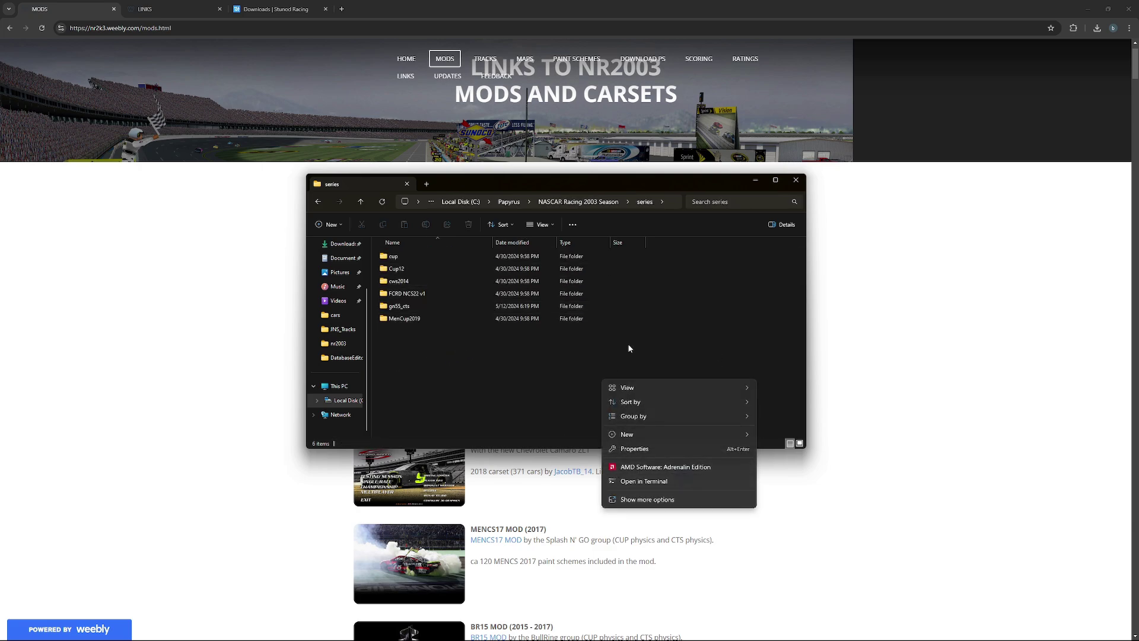
key(Escape)
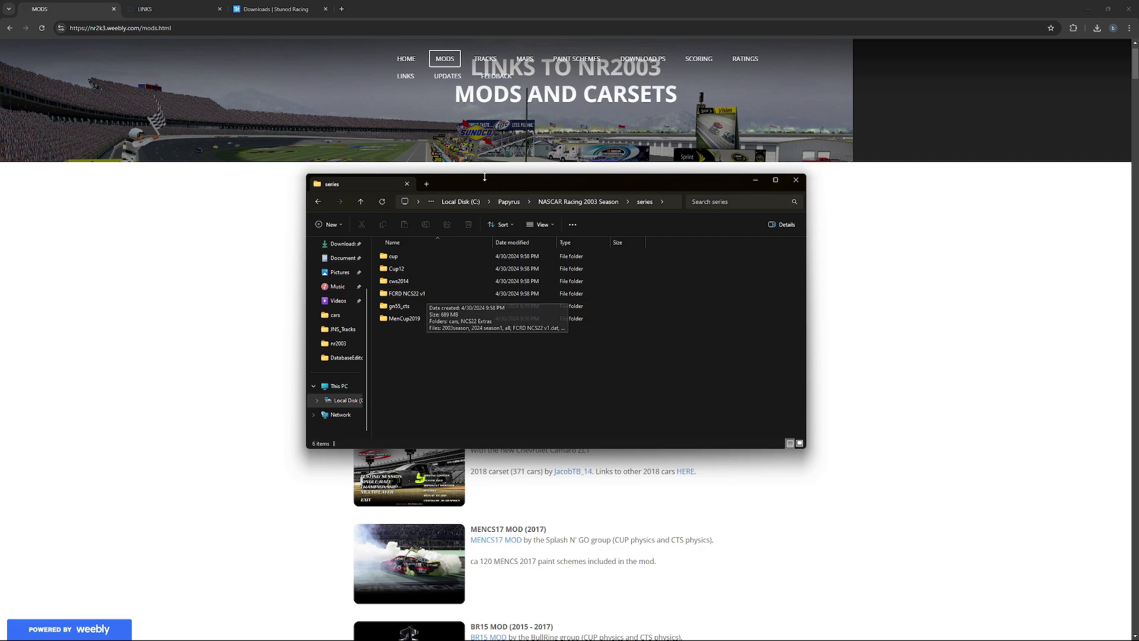
Open the Downloads folder in a second File Explorer window and place it beside the series window
drag(478, 180, 597, 188)
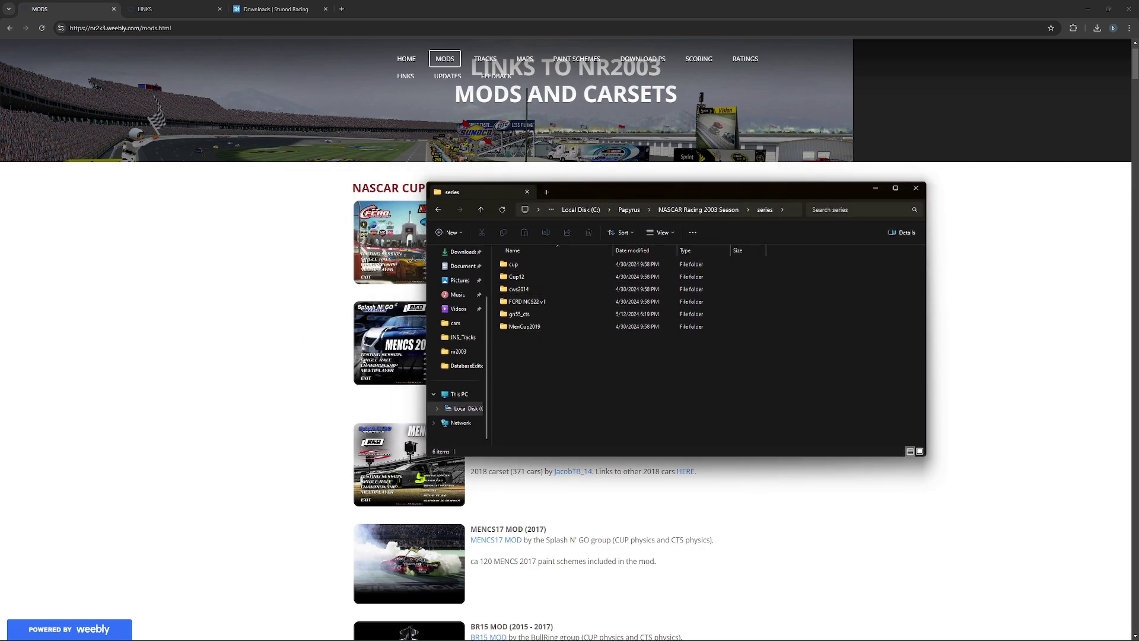
mouse_move(594, 621)
right_click(560, 630)
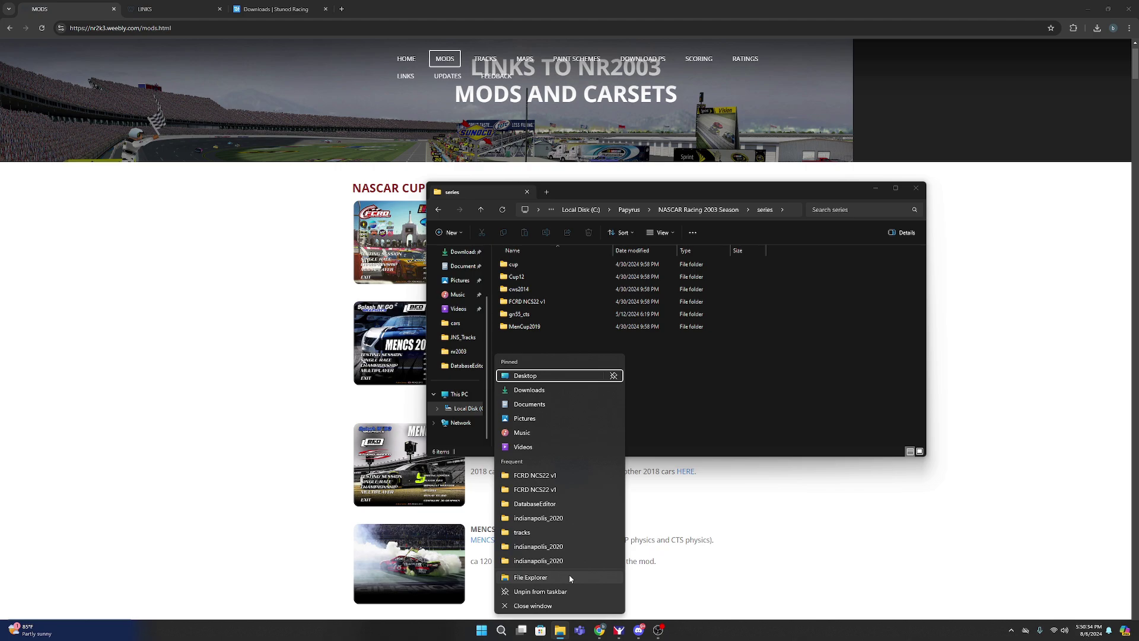
click(568, 575)
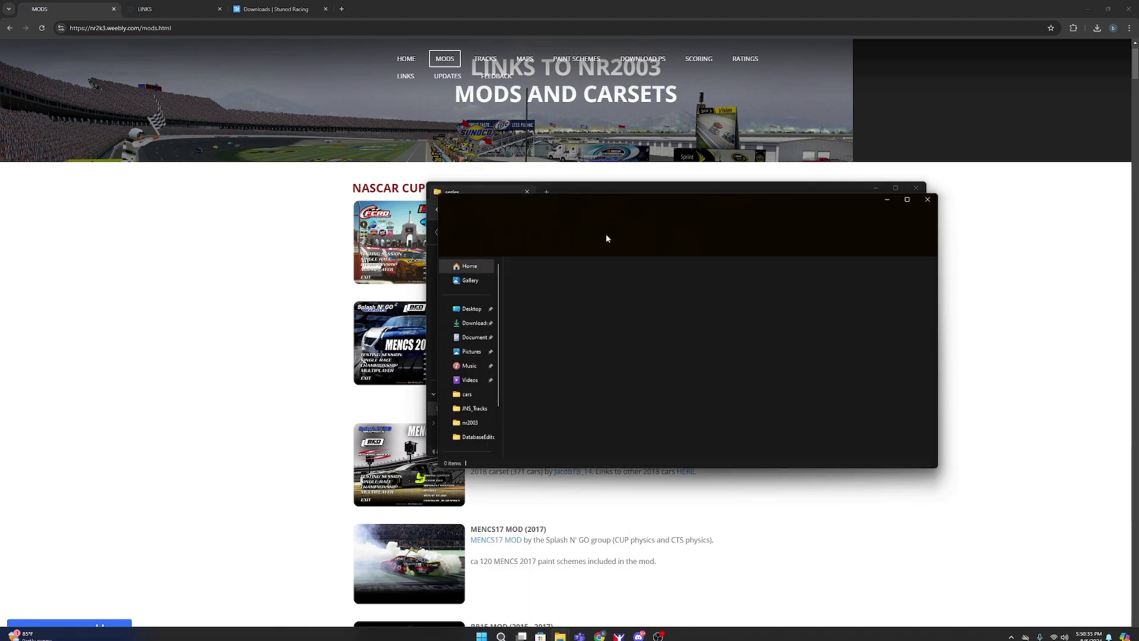
click(674, 188)
drag(663, 191, 384, 236)
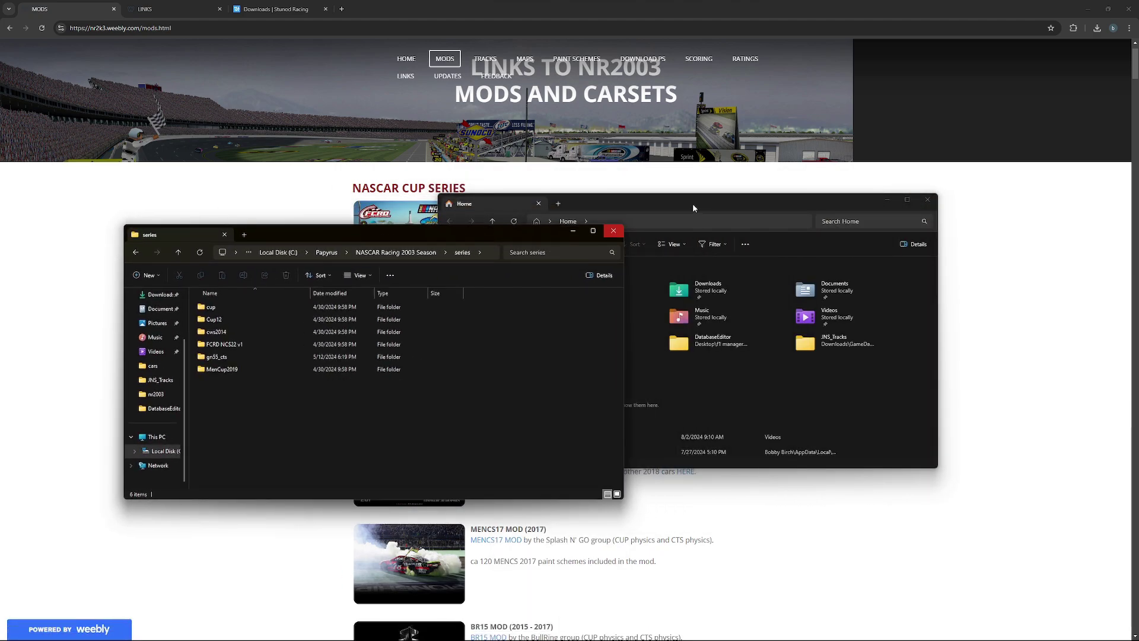
drag(693, 208, 906, 191)
click(687, 306)
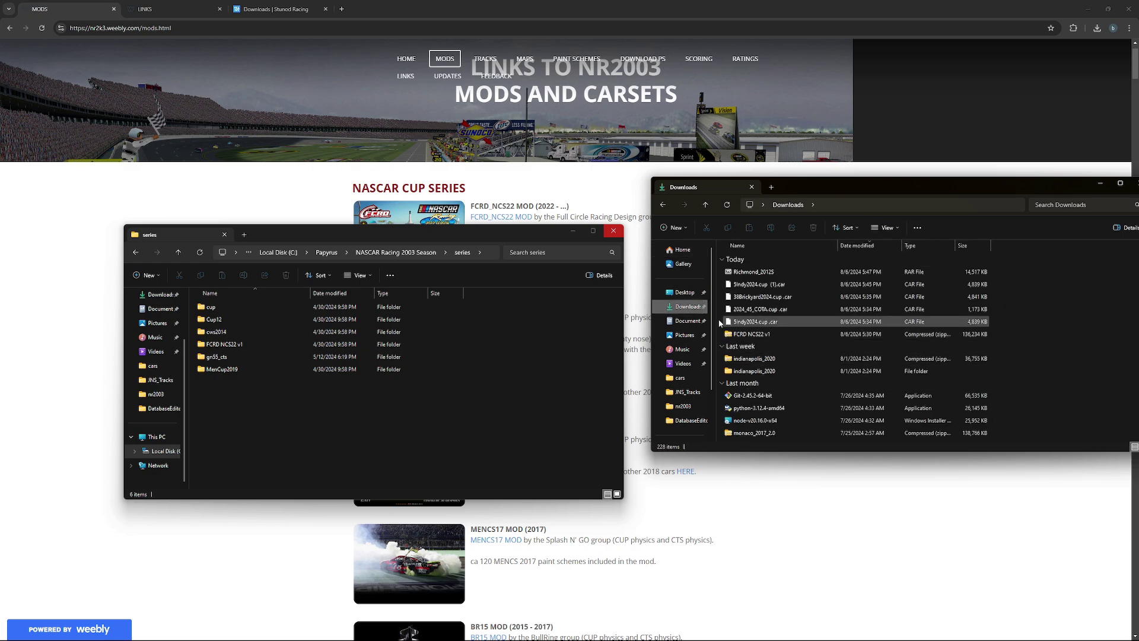
Copy 38Brickyard2024.cup .car, 2024_45_COTA.cup .car and 5Indy2024.cup .car from Downloads into the cars folder of series\FCRD NCS22 v1
double_click(231, 344)
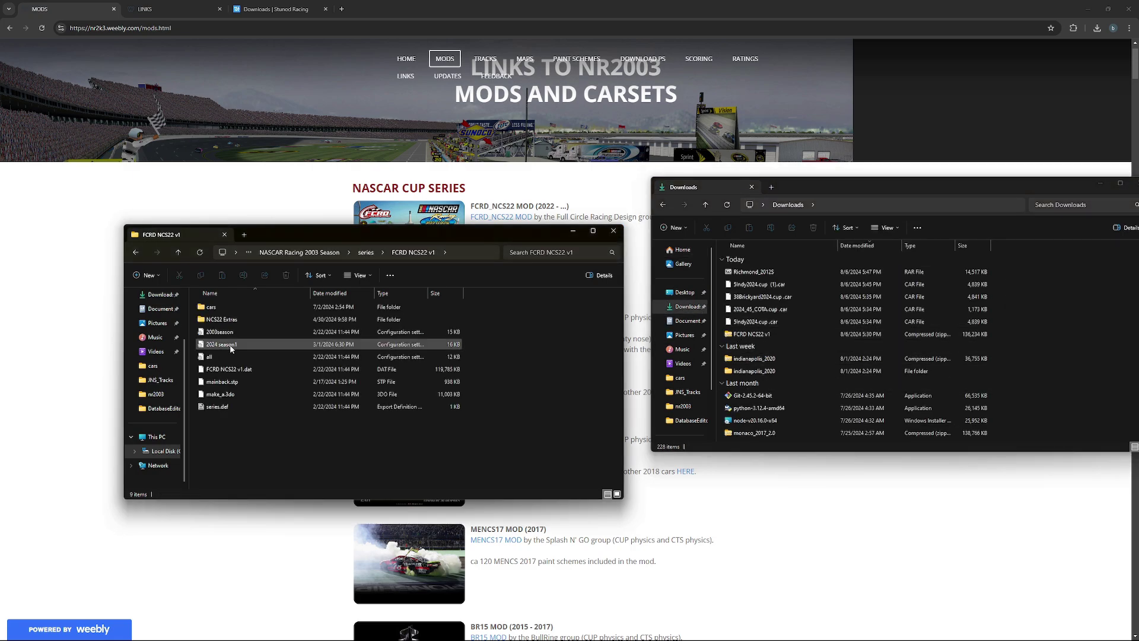
double_click(226, 307)
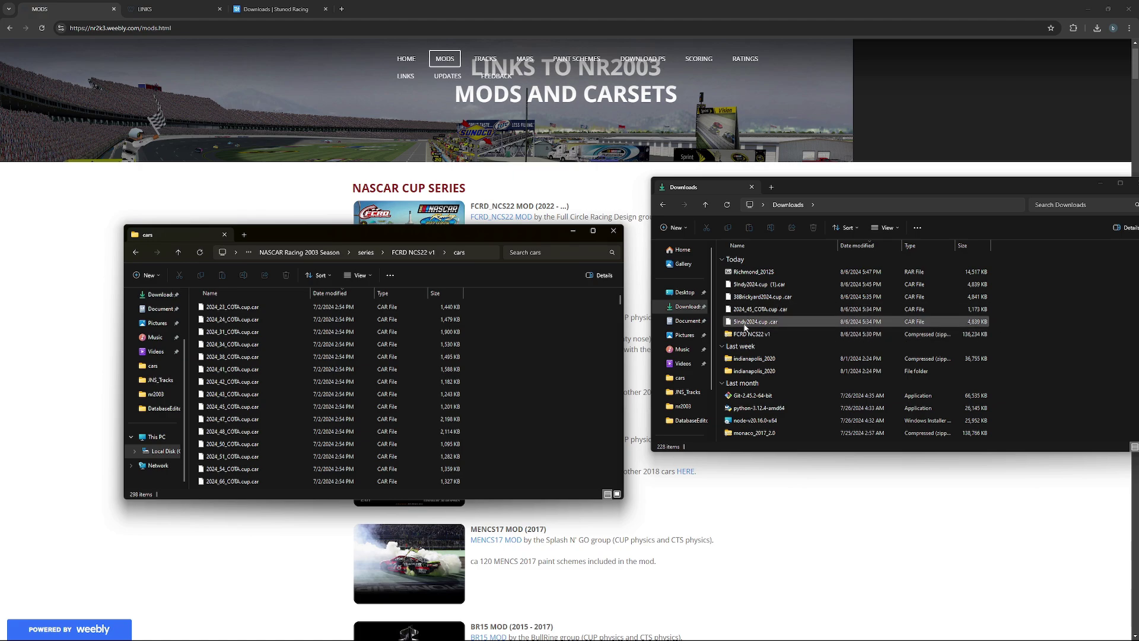
drag(999, 324, 1091, 334)
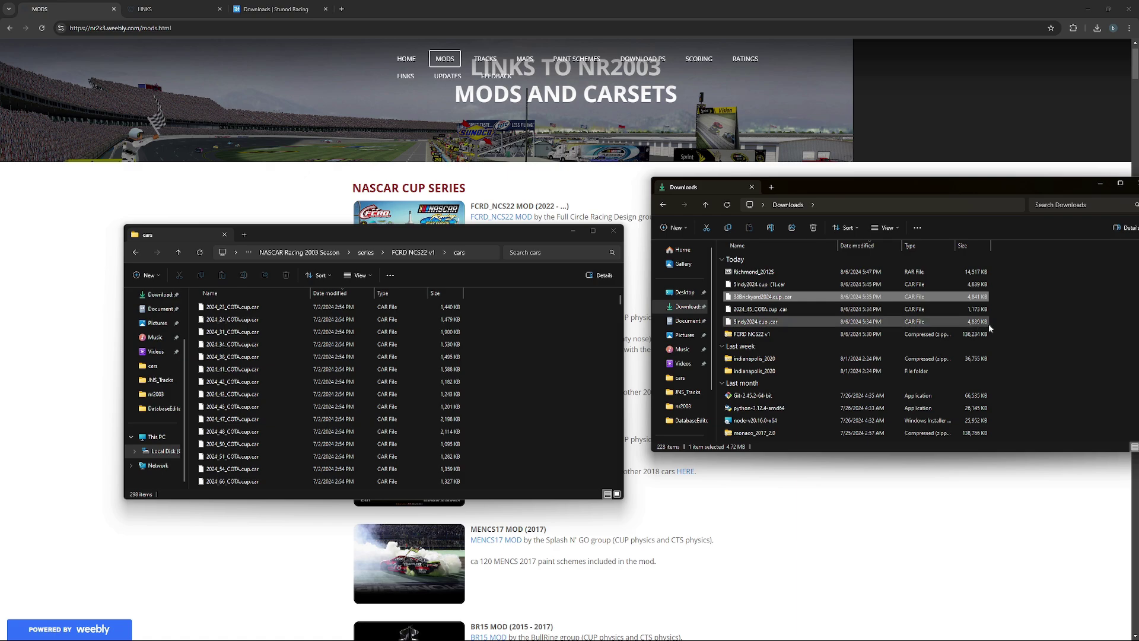
drag(990, 328, 677, 301)
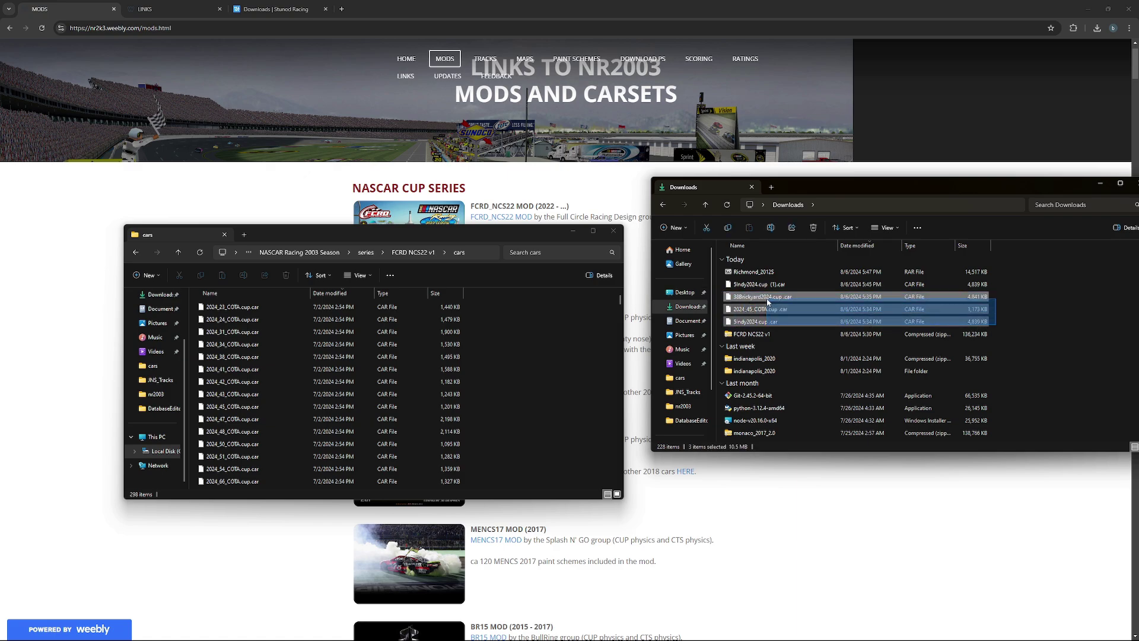
click(729, 230)
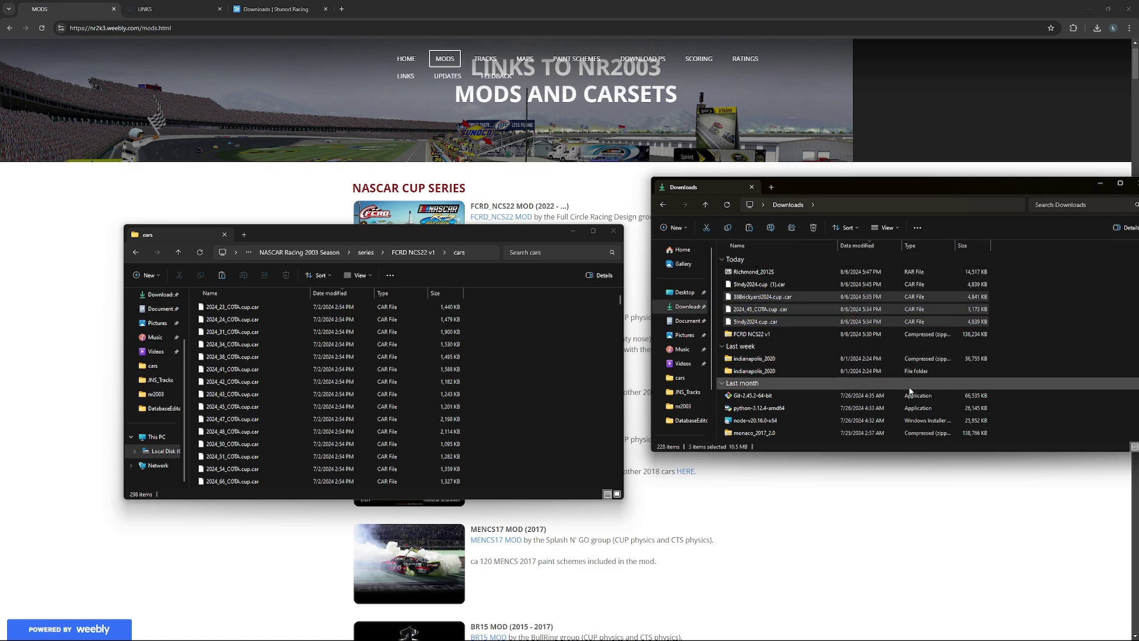
right_click(513, 387)
click(524, 427)
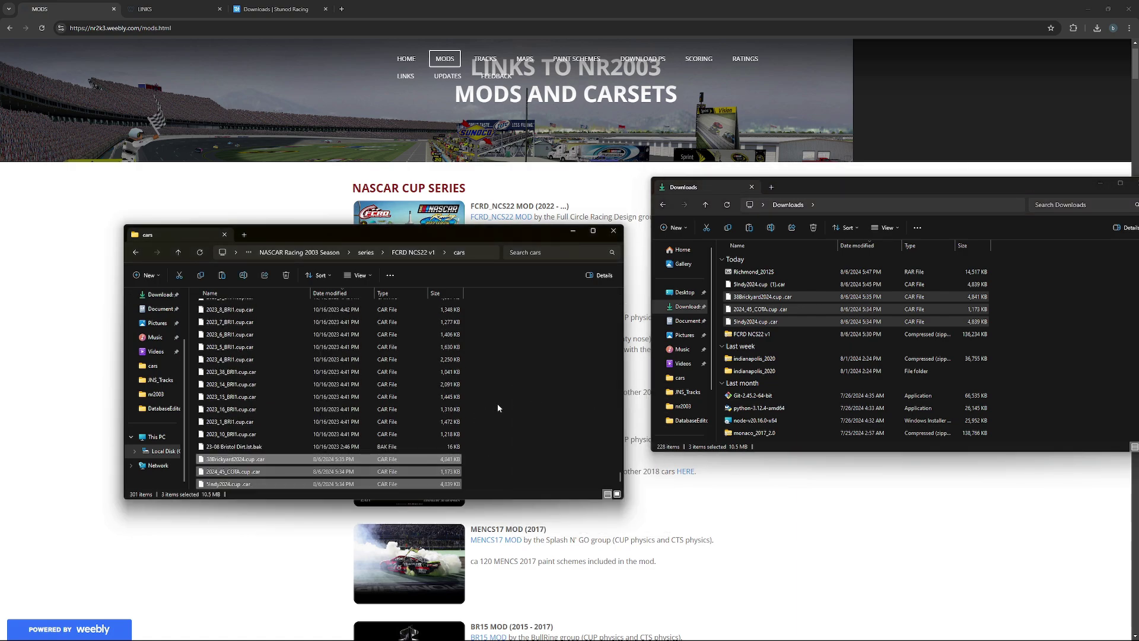
scroll(497, 404, up, 3)
scroll(501, 403, down, 2)
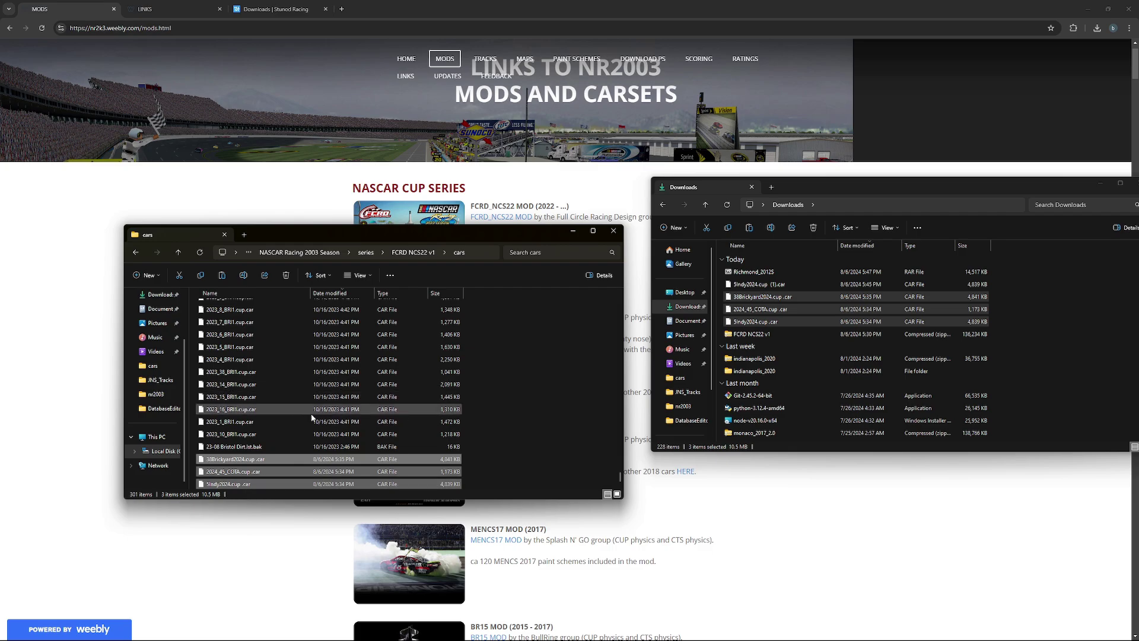
Close both File Explorer windows and the web browser
click(616, 234)
drag(945, 190, 528, 196)
click(724, 191)
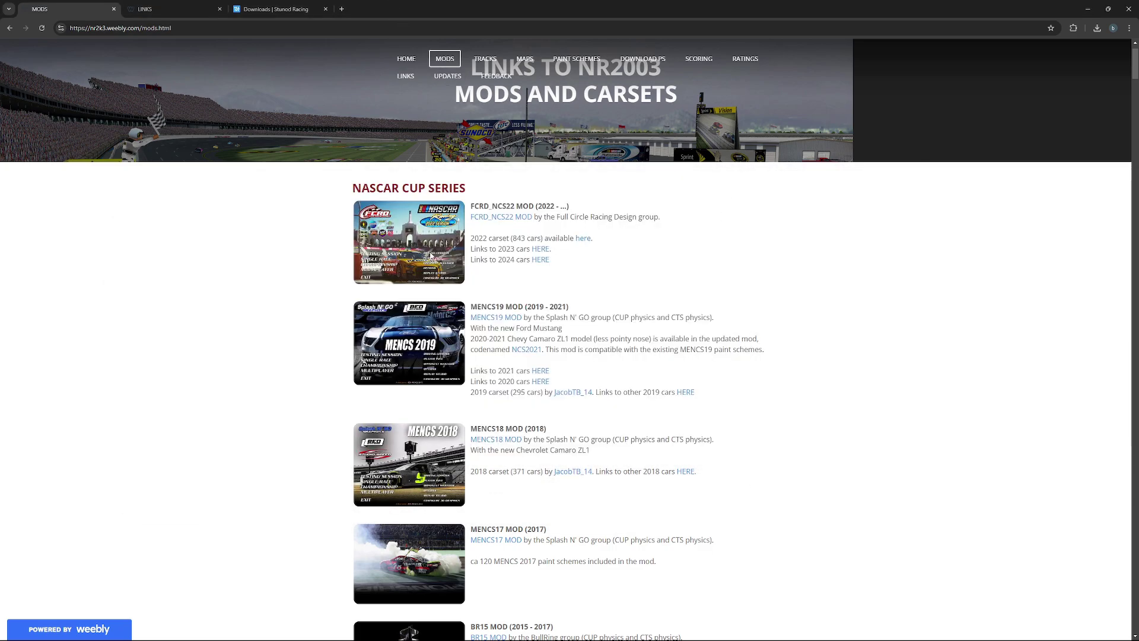
click(1129, 7)
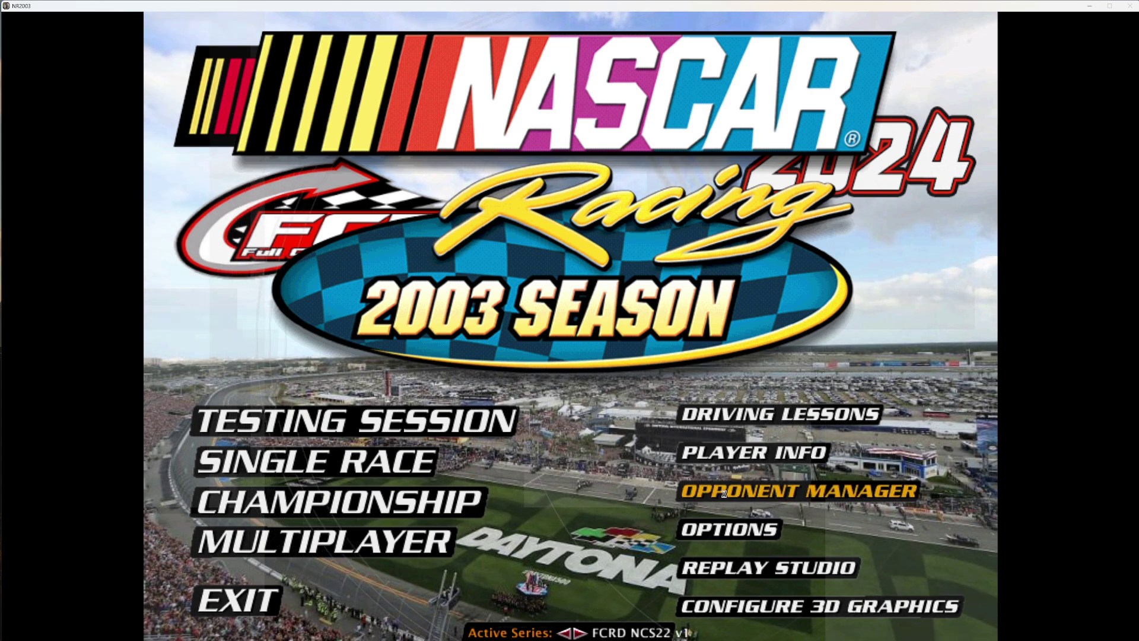
In NR2003, briefly view the Opponent Manager, and cycle the active series through the installed mods back to FCRD NCS22 v1
click(578, 484)
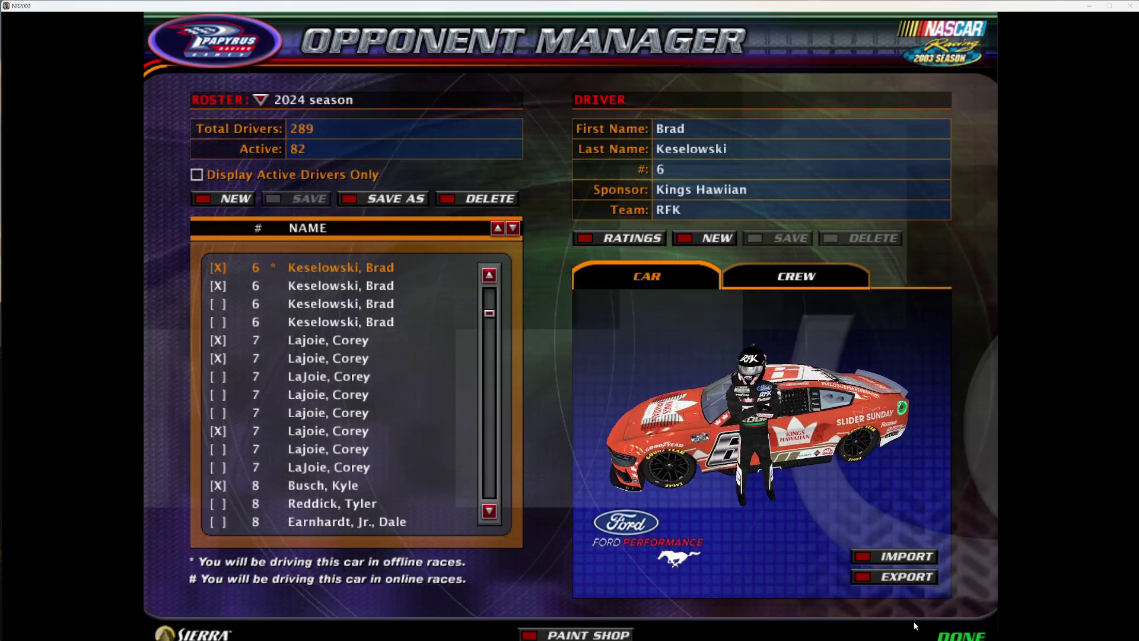
click(949, 634)
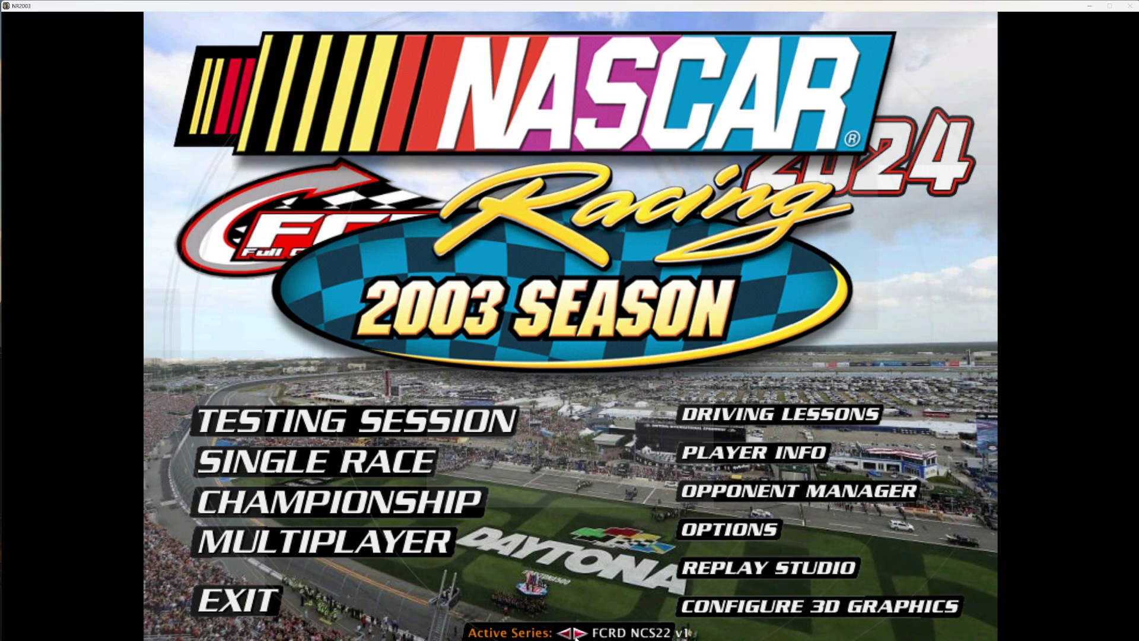
click(569, 634)
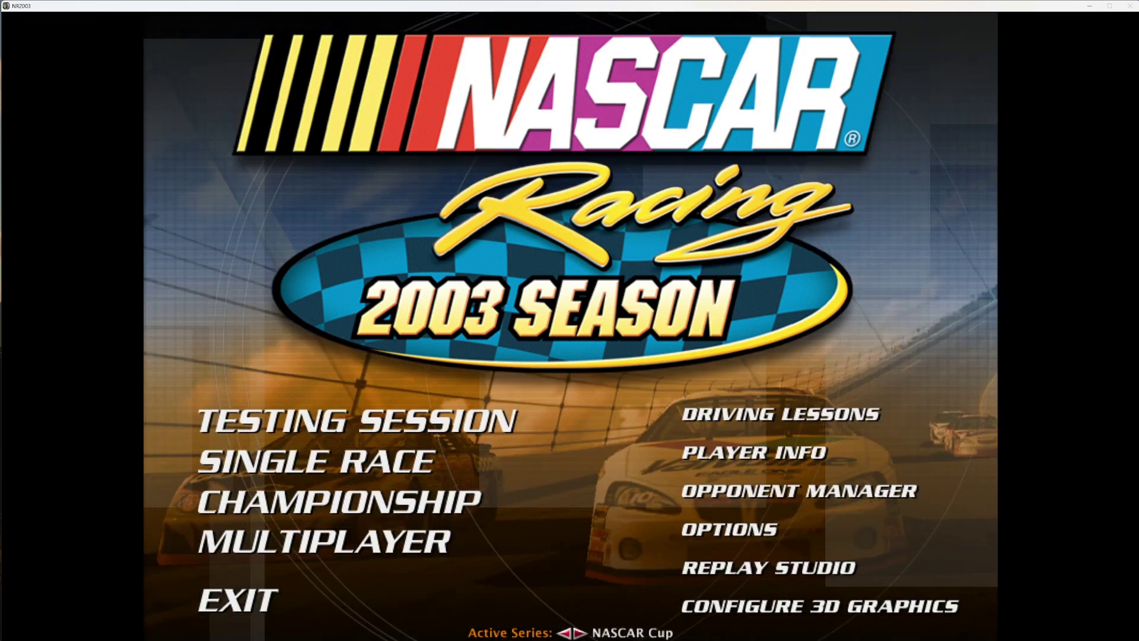
click(568, 633)
click(568, 634)
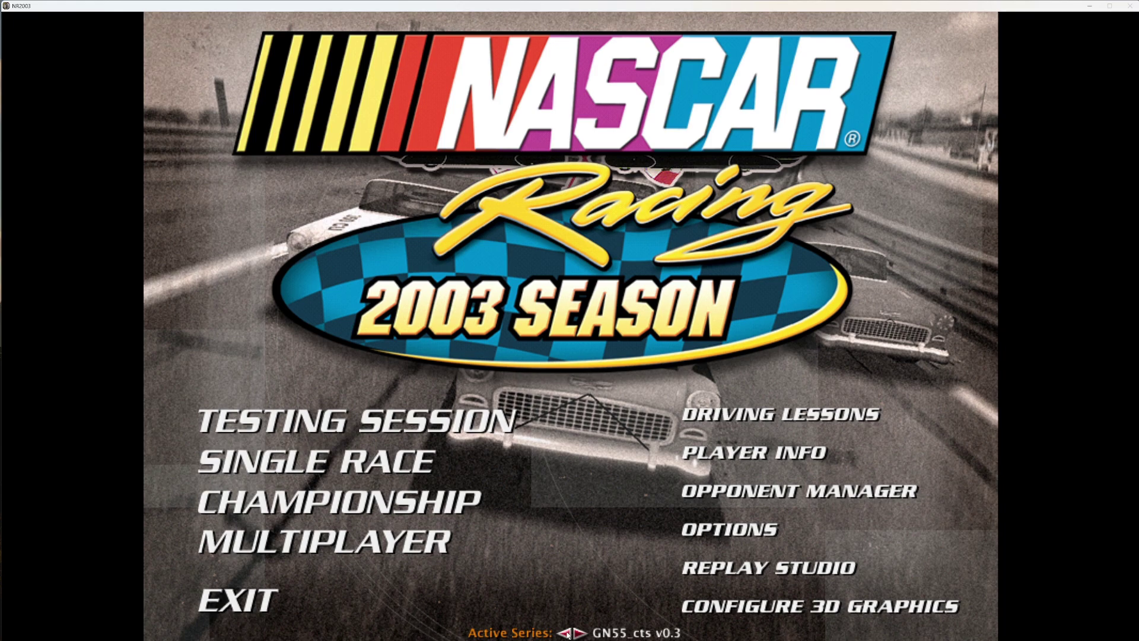
click(569, 633)
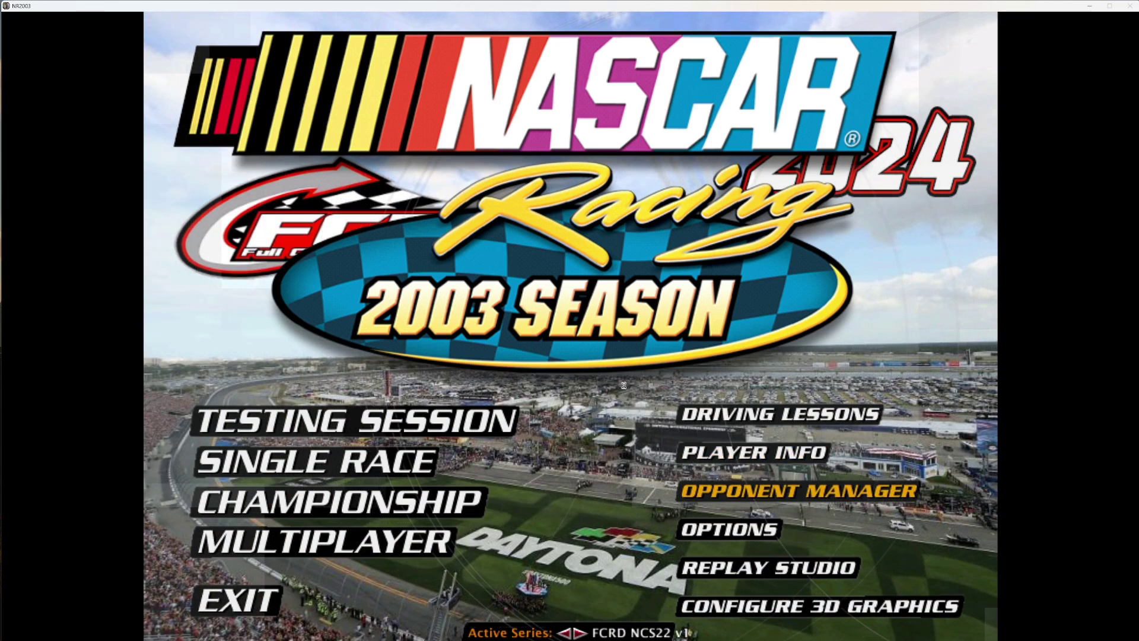
Open the Opponent Manager's 2024 season roster and preview the newly added number 38 and number 5 cars at the list's end
click(743, 500)
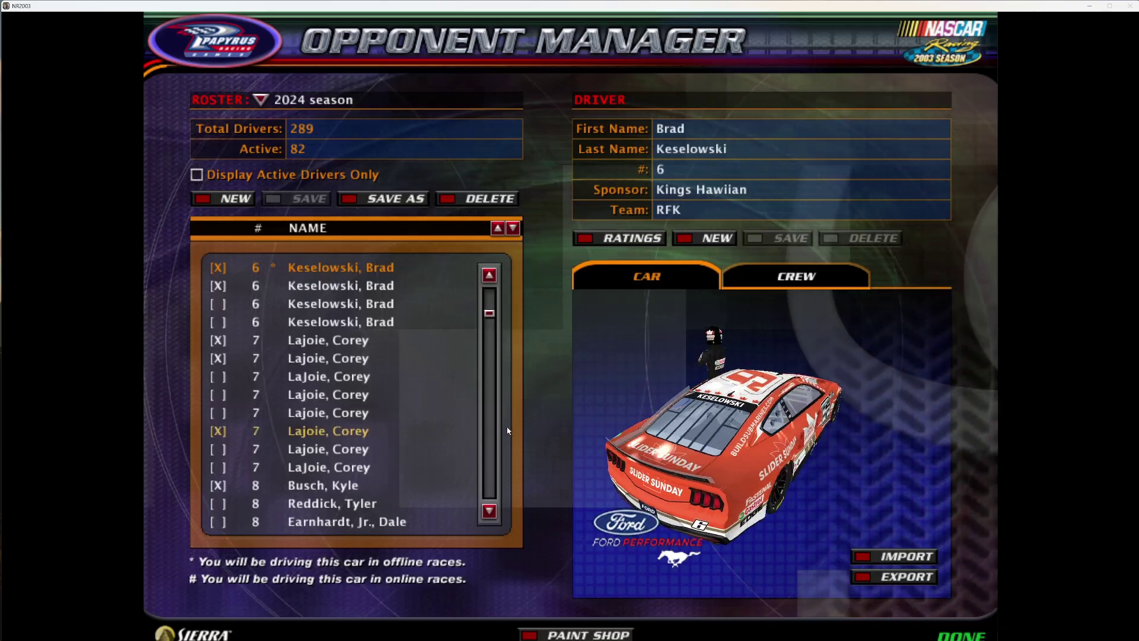
scroll(354, 505, down, 20)
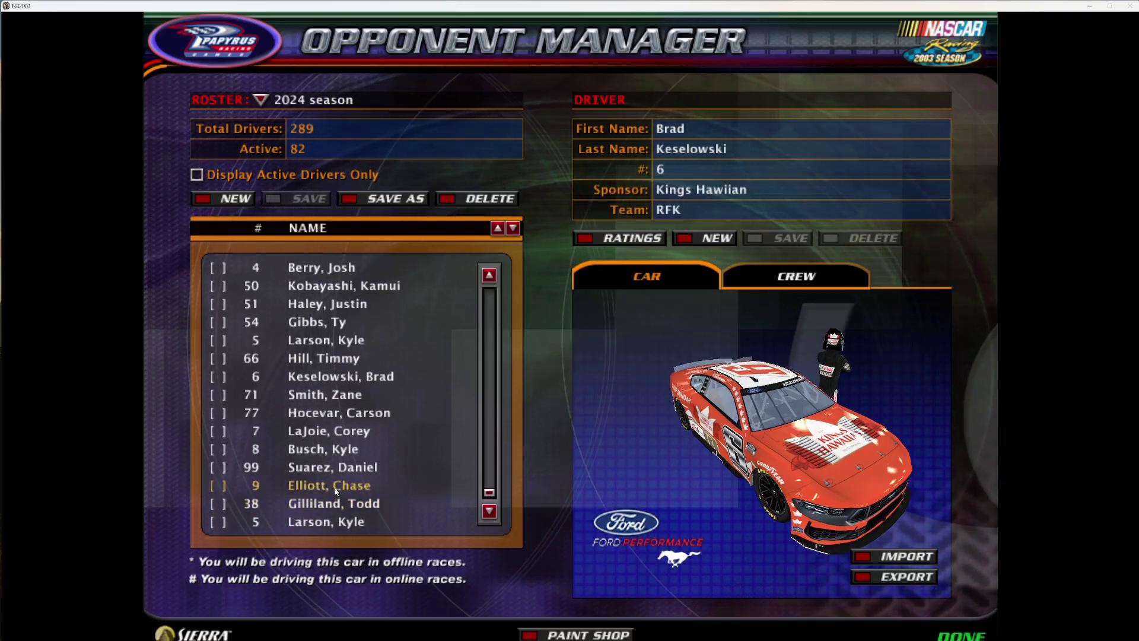
click(351, 486)
click(343, 518)
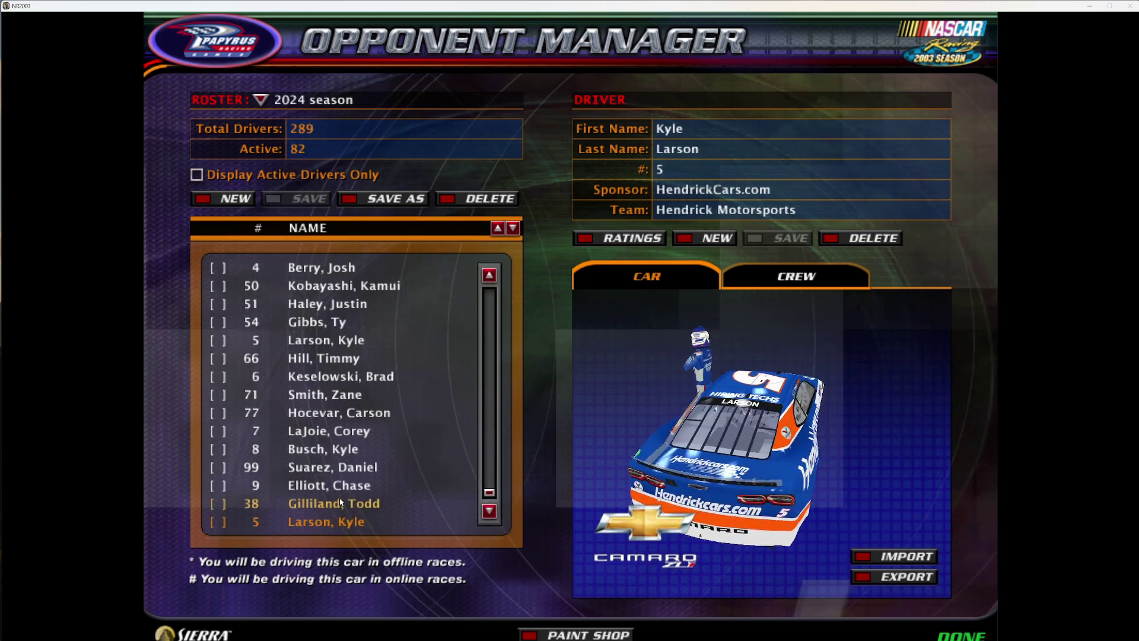
click(342, 505)
click(330, 522)
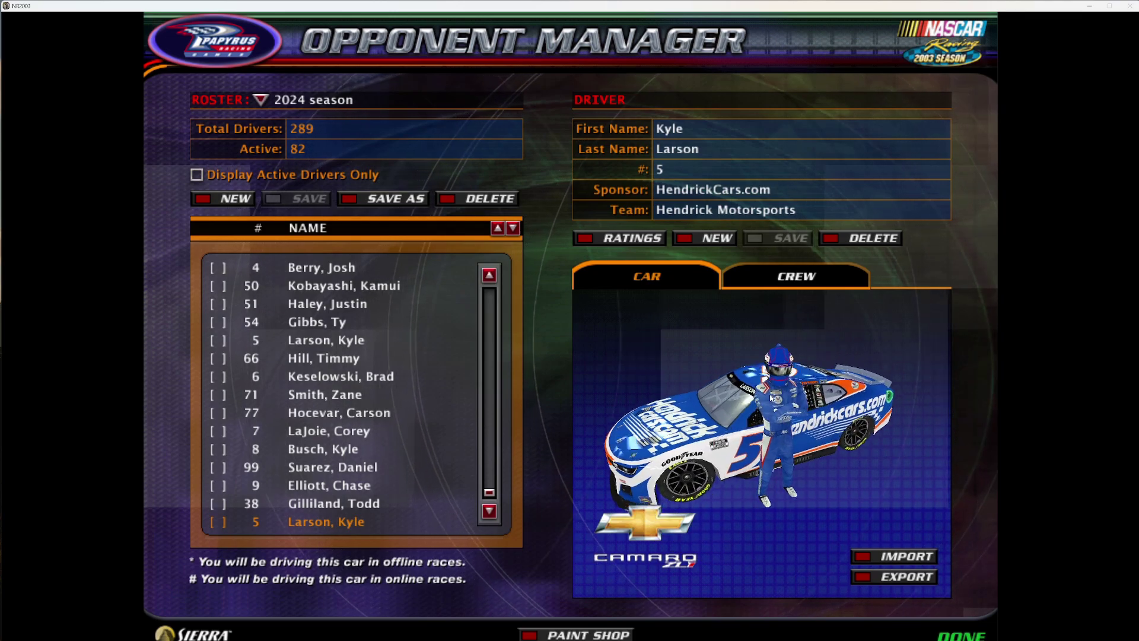
Preview the added number 38 and number 5 cars at the end of the 2024 season roster, and leave the Opponent Manager
click(260, 101)
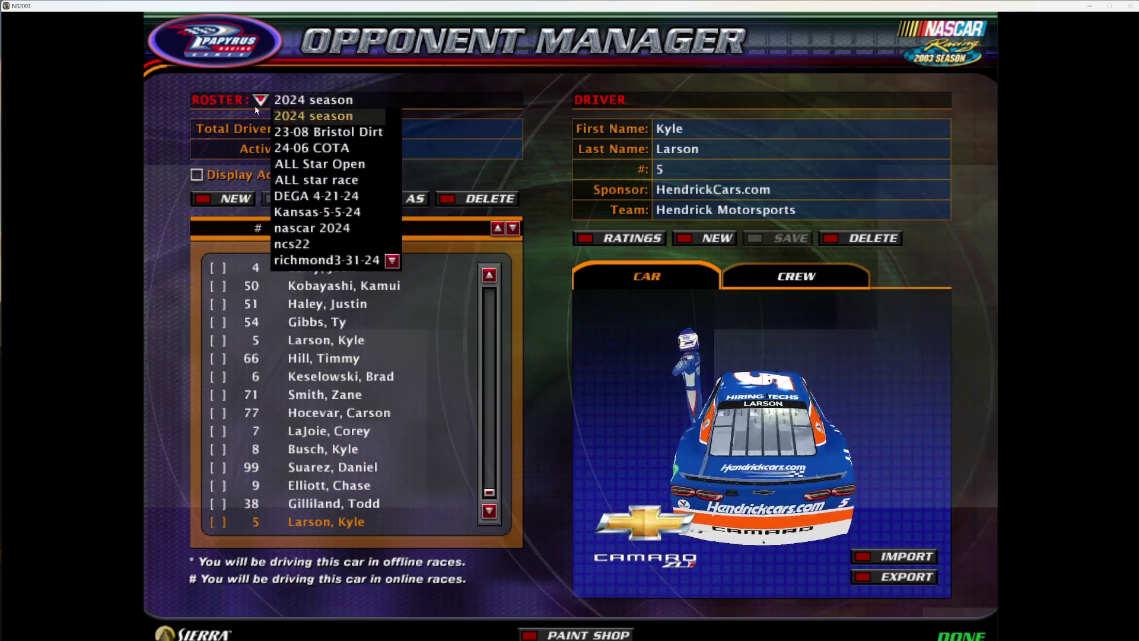
click(305, 115)
click(218, 522)
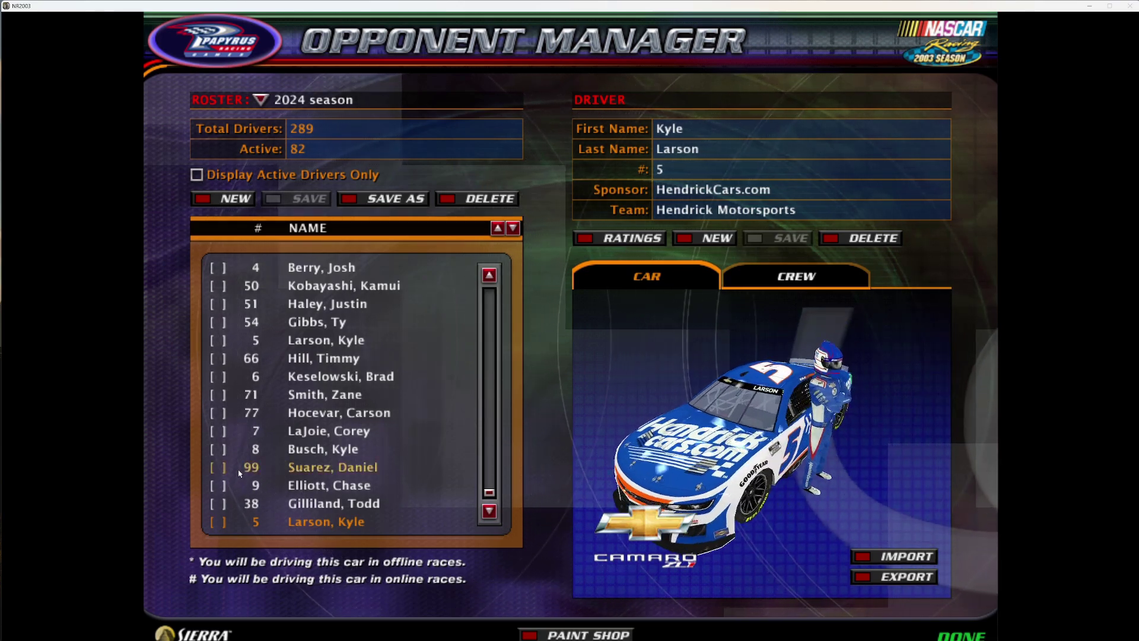
click(218, 522)
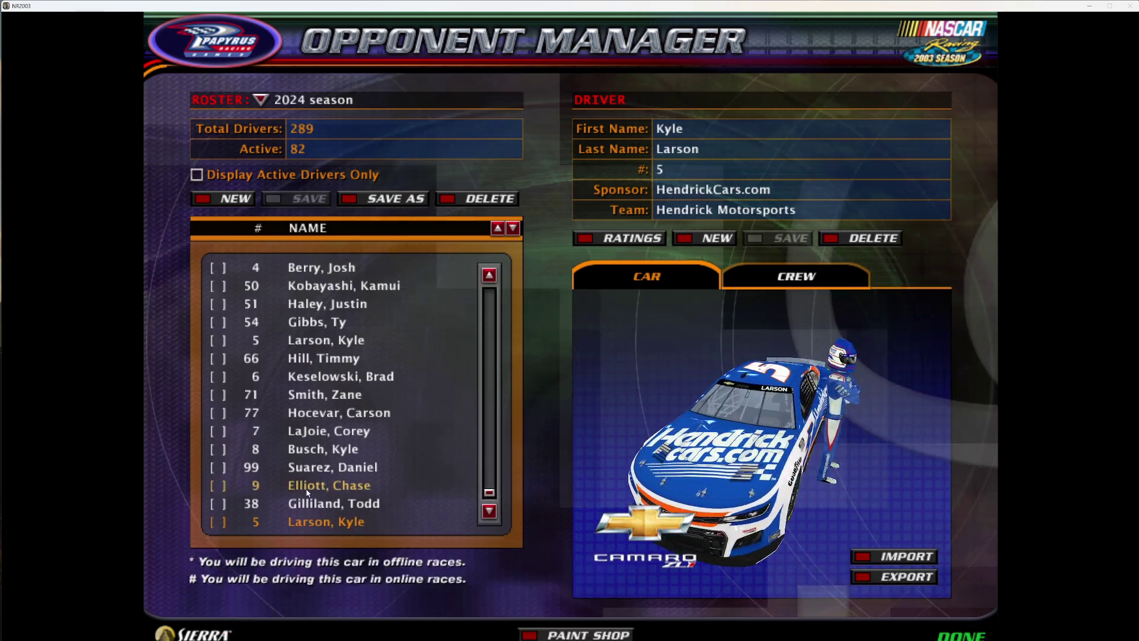
click(310, 510)
click(315, 523)
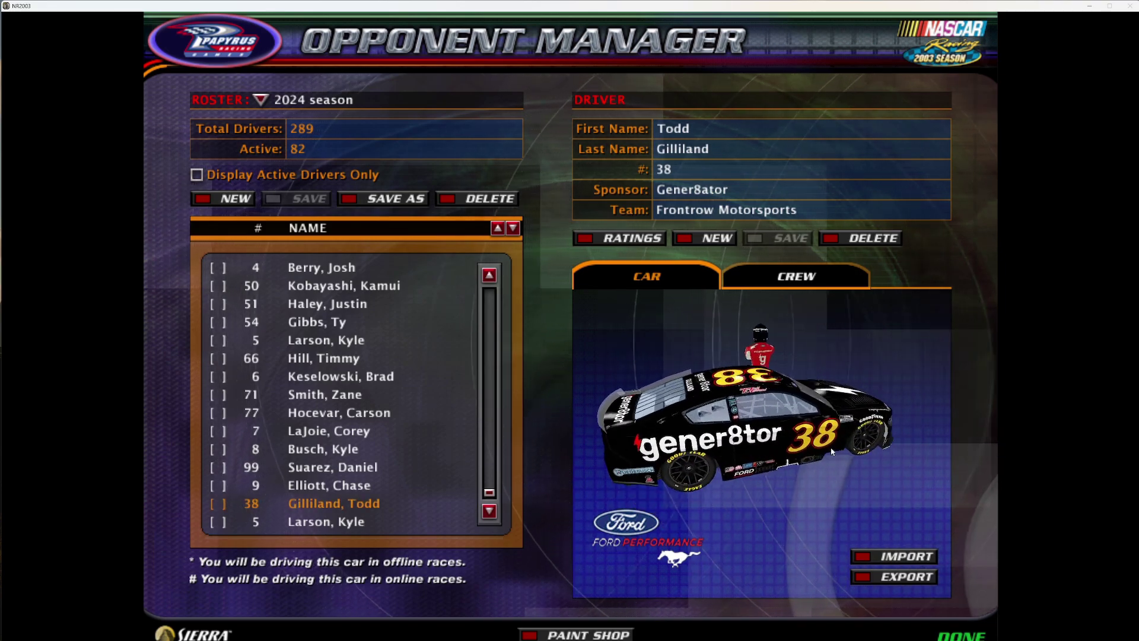
click(309, 520)
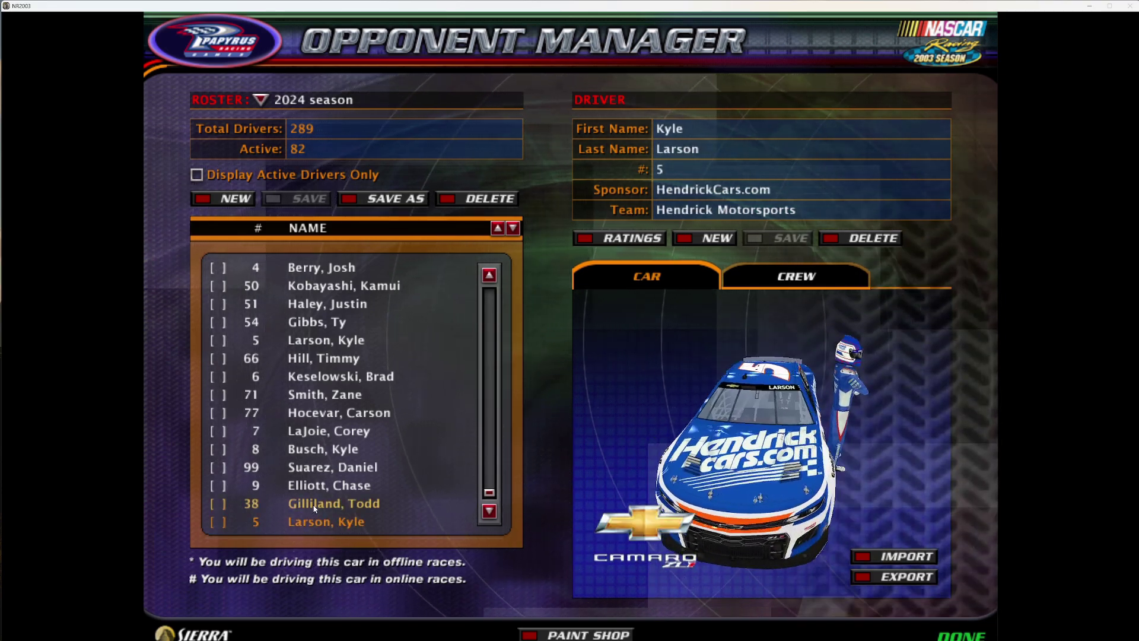
click(950, 636)
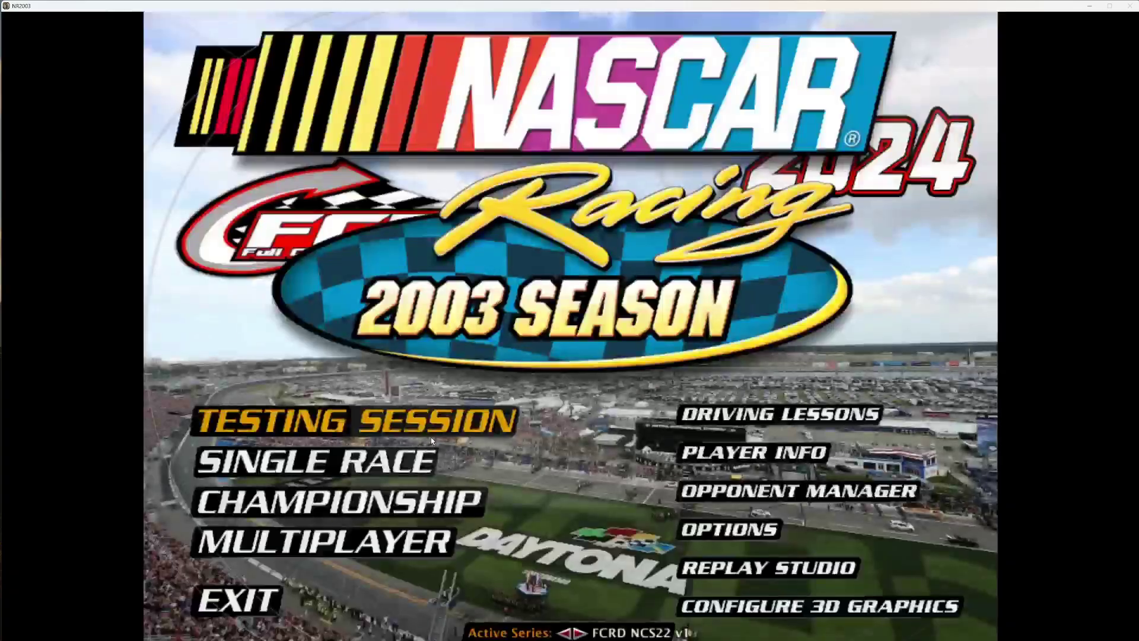
Reopen the Opponent Manager and create a new roster named 3cars
key(Return)
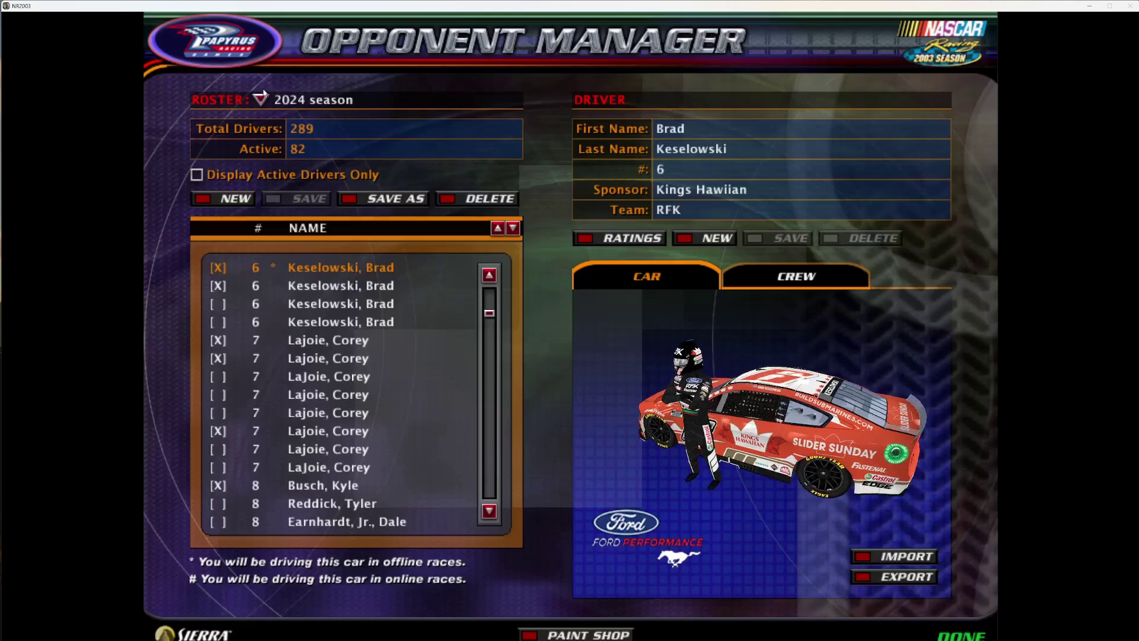
click(261, 100)
click(260, 85)
click(225, 198)
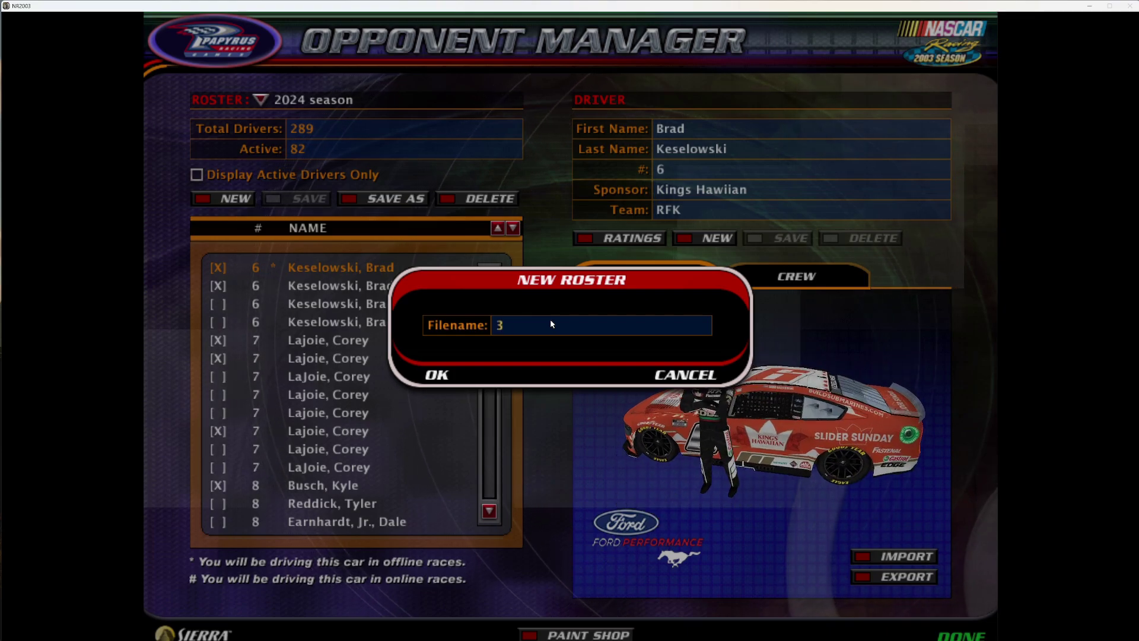
click(434, 375)
Sort the 3cars driver list by car number and select one of the number 45 cars
scroll(355, 474, down, 6)
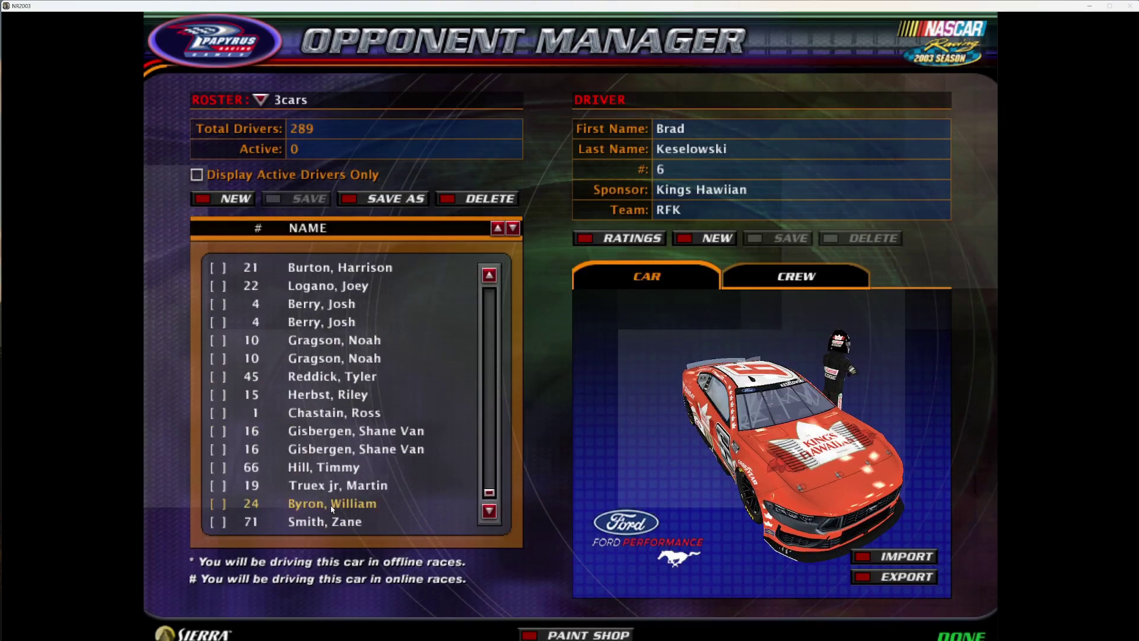
click(258, 228)
drag(489, 492, 499, 439)
click(356, 468)
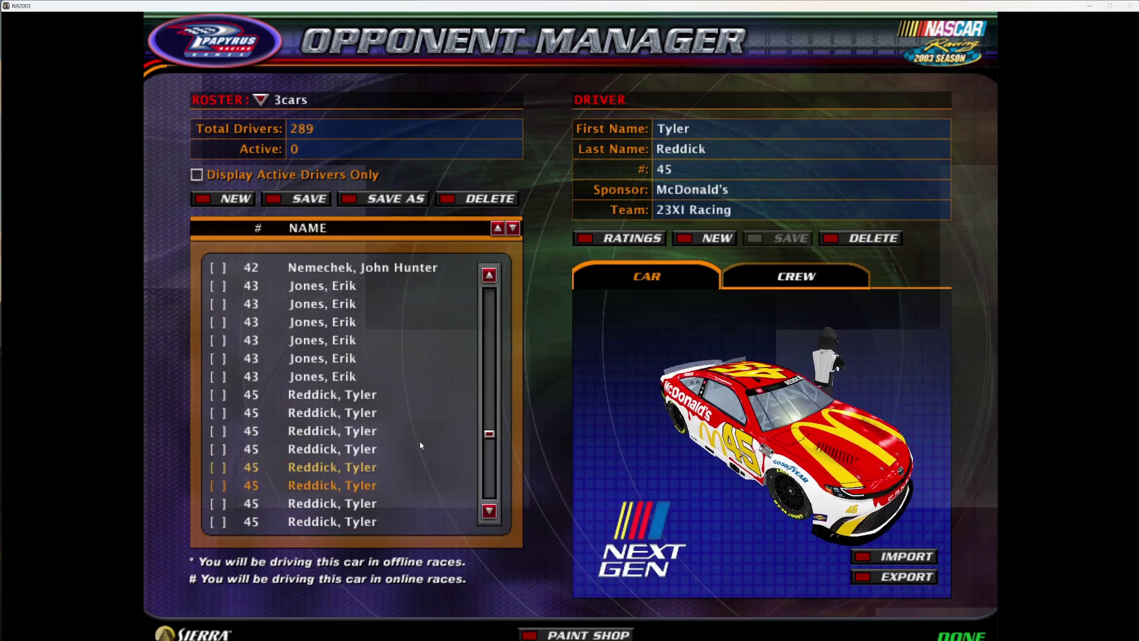
Browse the number 45 paint schemes and activate the black one sponsored by Moster enegry in the 3cars roster
key(Up)
key(Up)
key(Up)
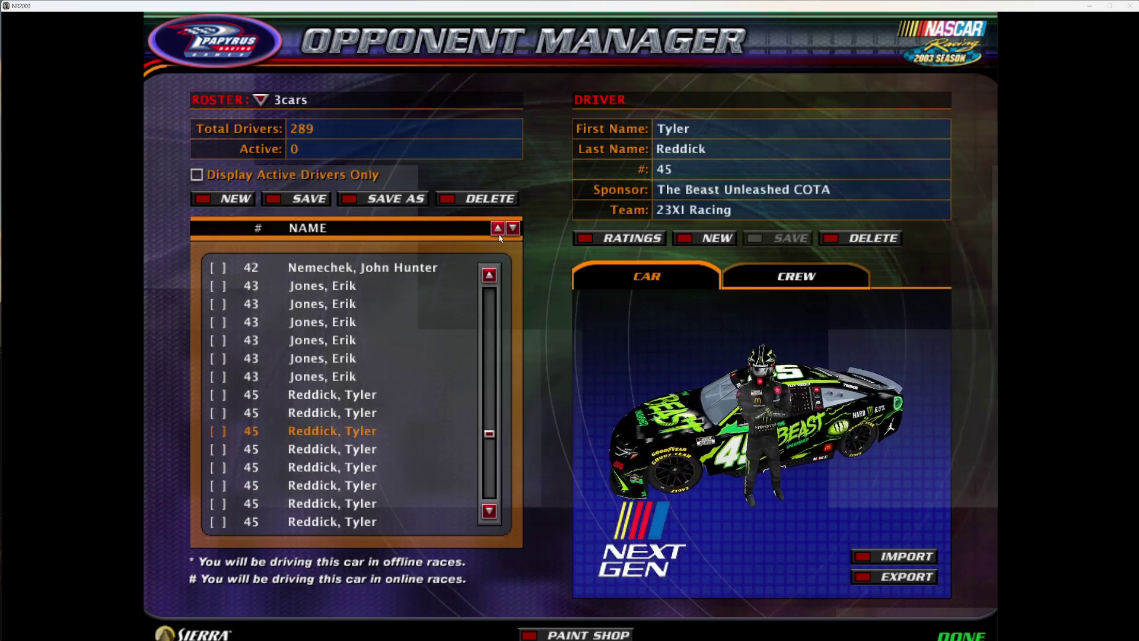
key(Up)
key(Down)
key(Down)
key(Down)
key(Down)
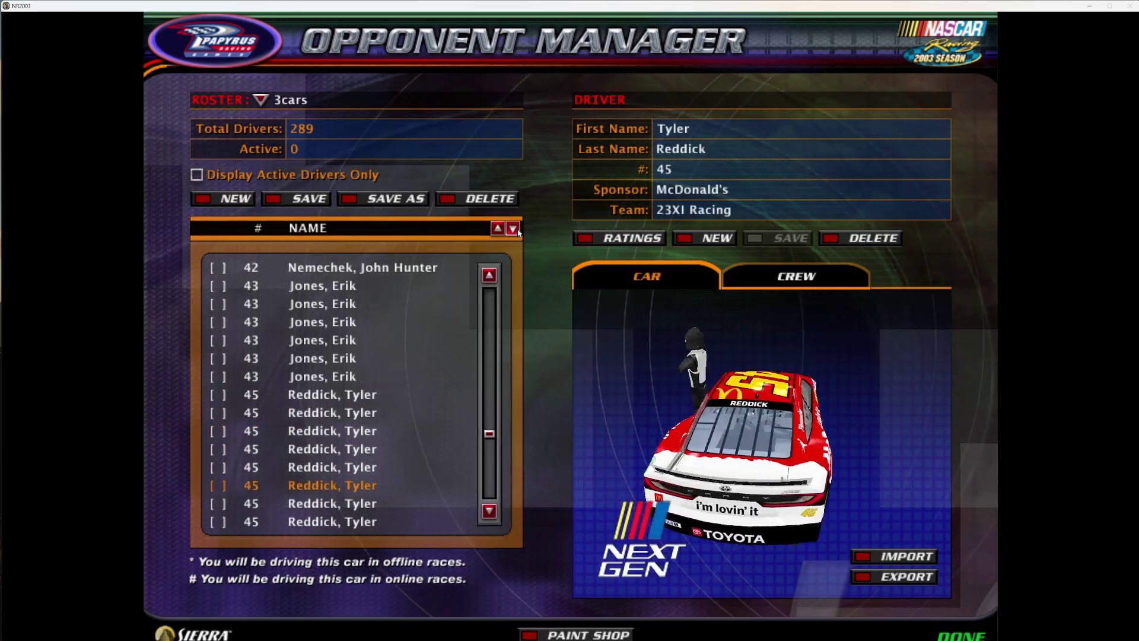
key(Down)
key(Down)
key(Down)
key(Up)
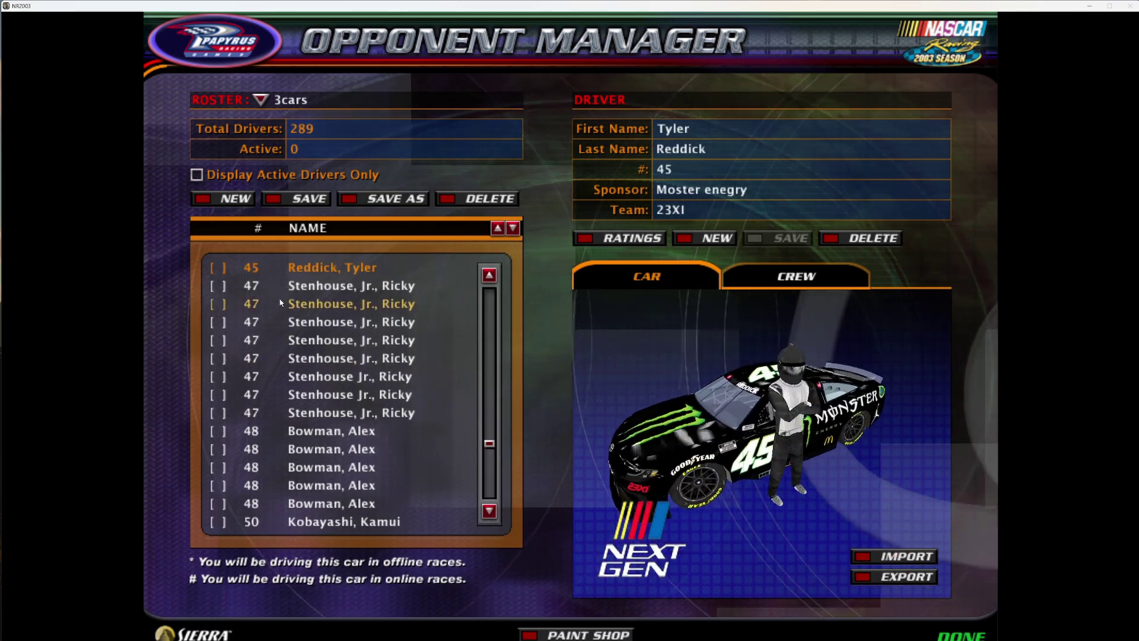
click(217, 267)
Compare the number 5 paint schemes and activate the blue, white and orange HendrickCars.com car
drag(489, 443, 489, 310)
click(302, 344)
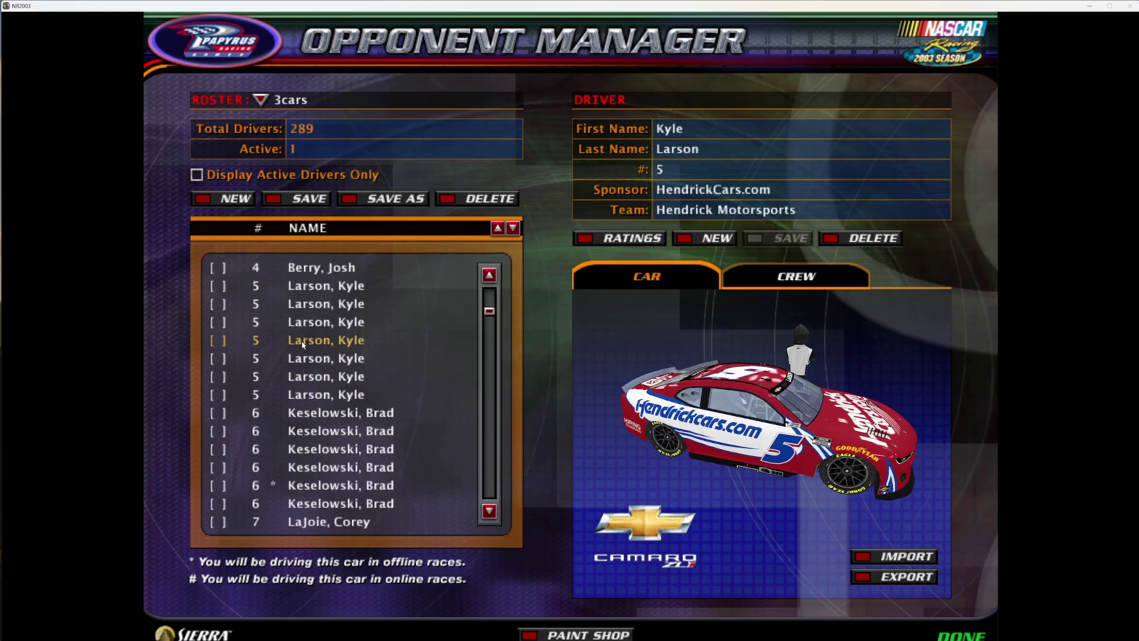
click(304, 321)
click(305, 285)
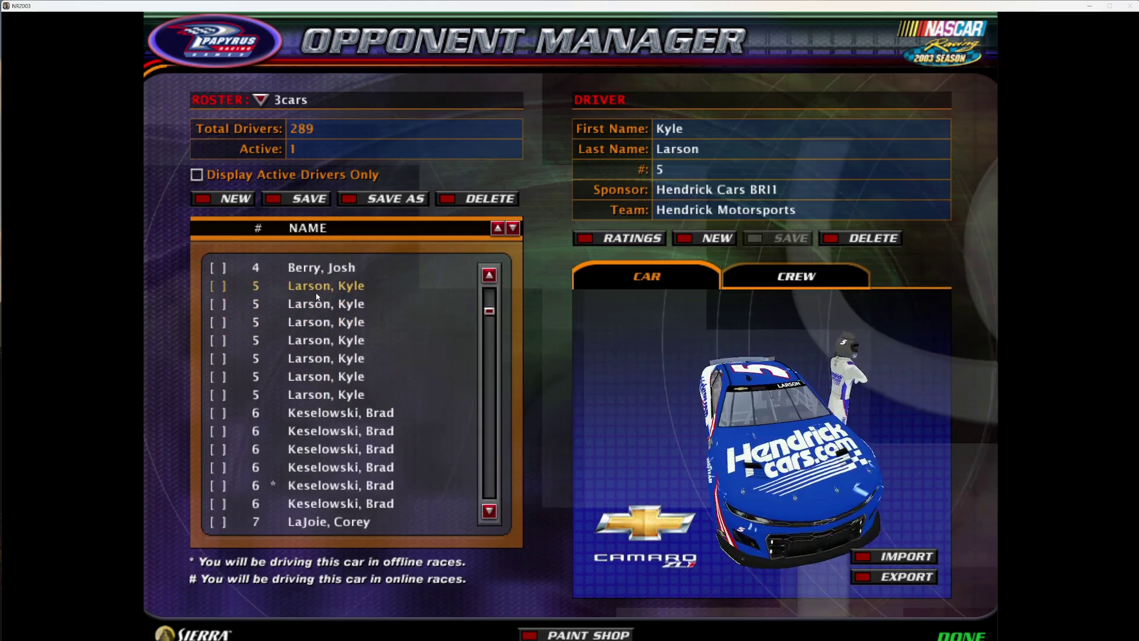
click(308, 376)
click(309, 358)
click(308, 376)
click(218, 376)
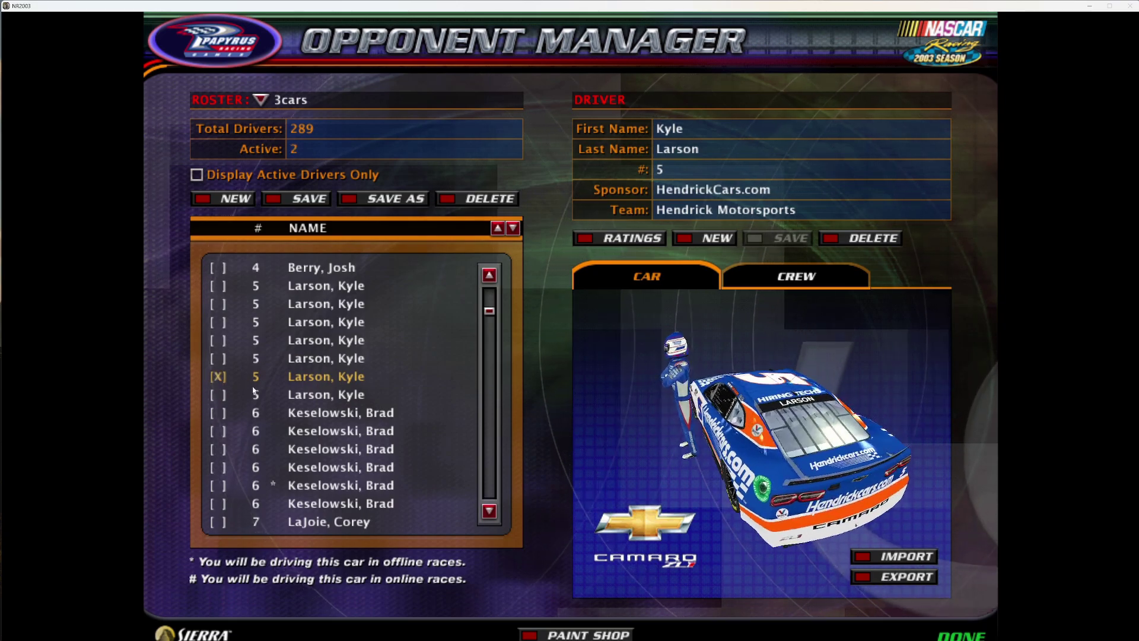
Find and activate the black number 38 Gener8ator car, and leave the Opponent Manager saving the roster changes
drag(488, 310, 490, 420)
click(329, 326)
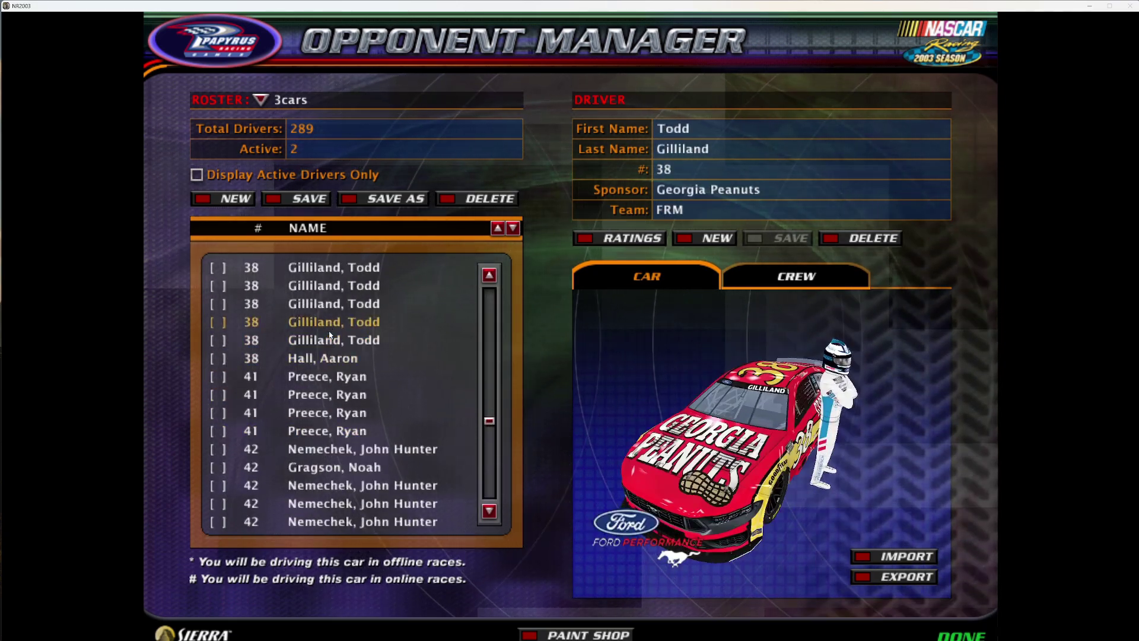
click(331, 304)
click(331, 286)
click(331, 307)
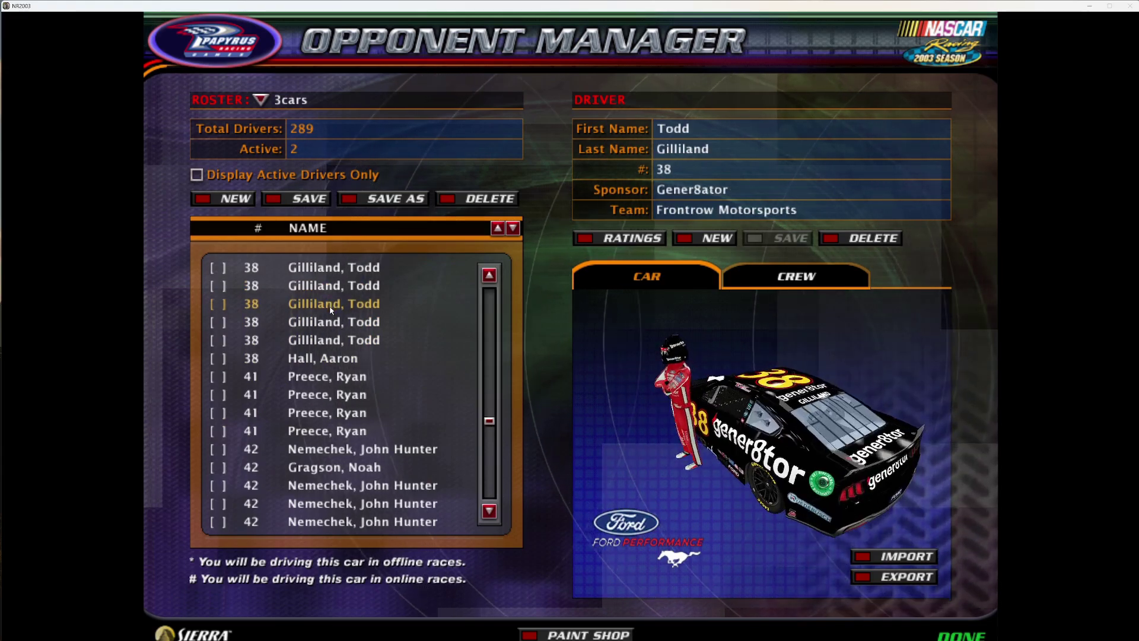
click(217, 303)
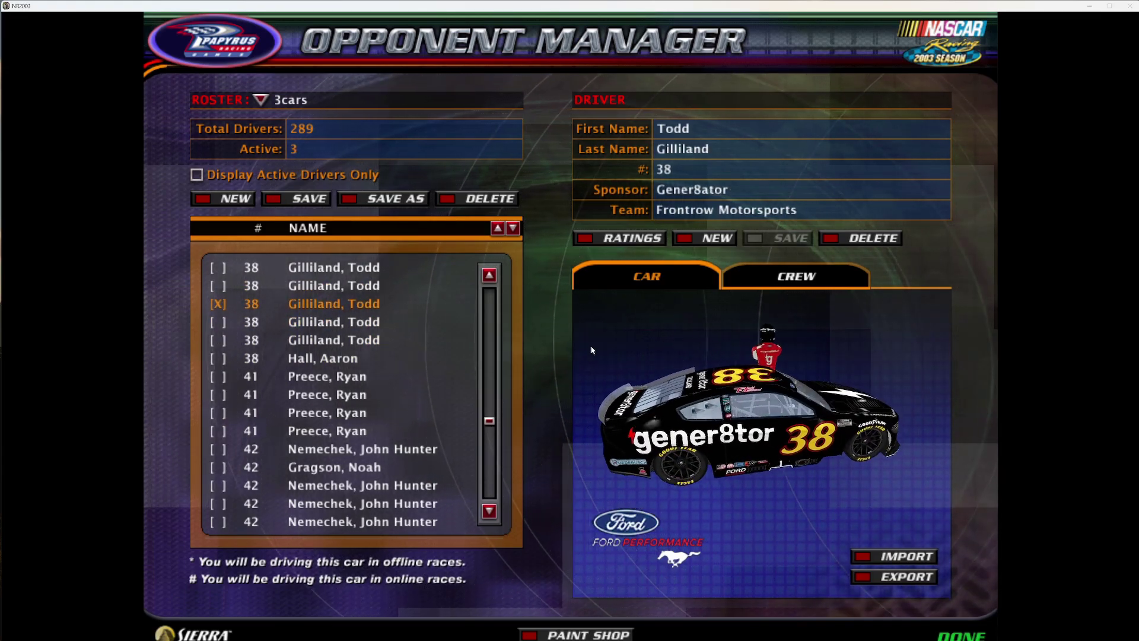
click(986, 635)
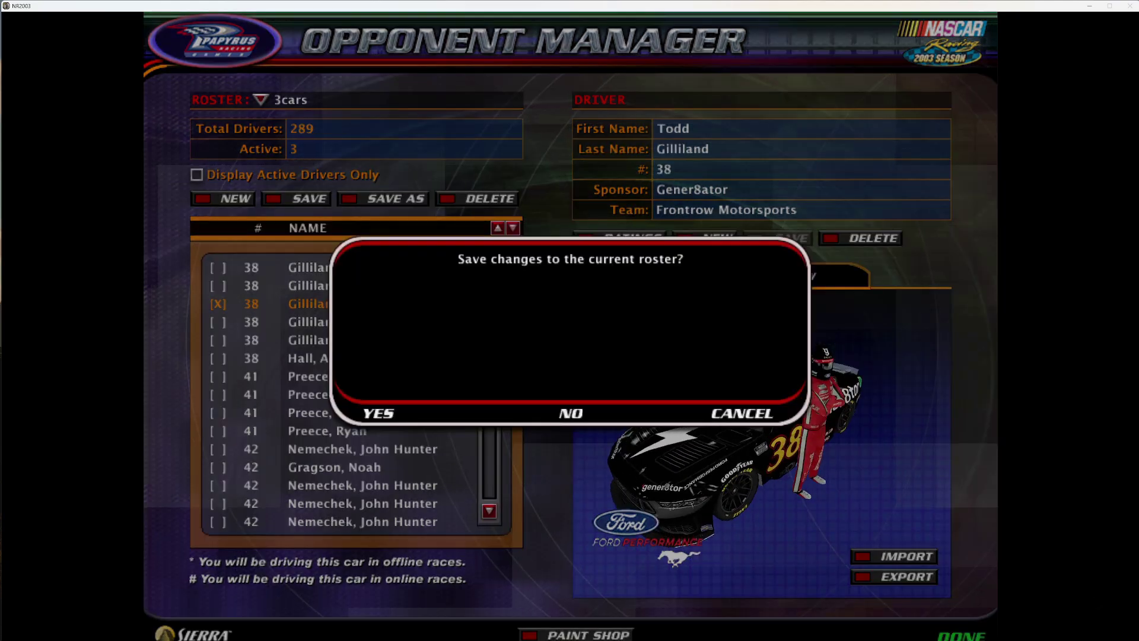
click(398, 413)
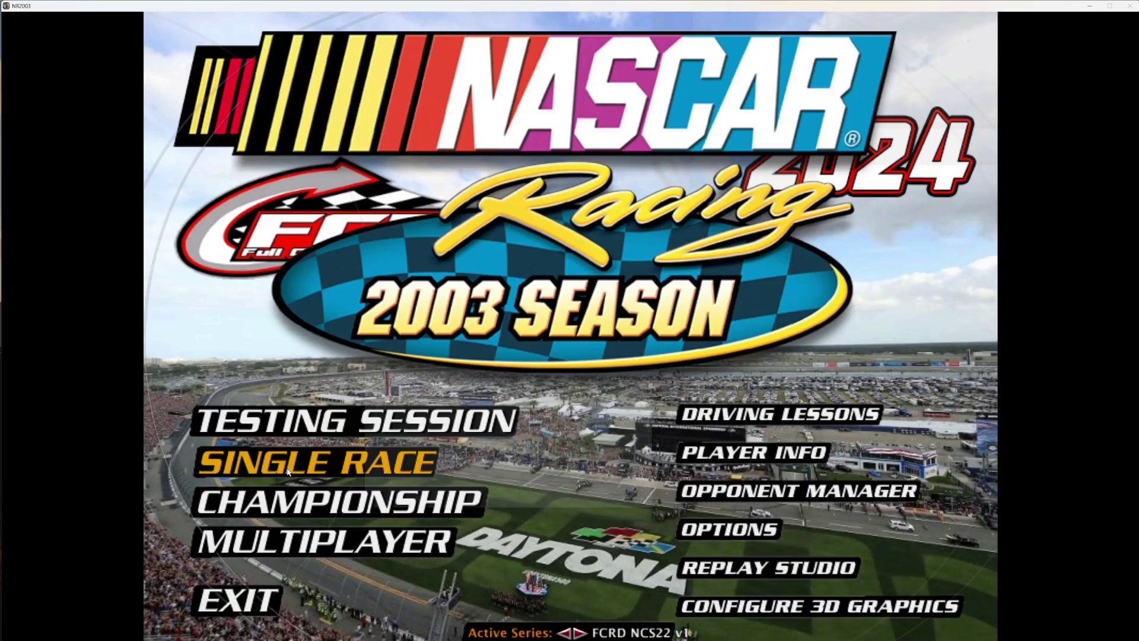
Open the Single Race setup, browse the installed tracks and choose Richmond 2018 BB-MC Night
click(318, 460)
click(257, 105)
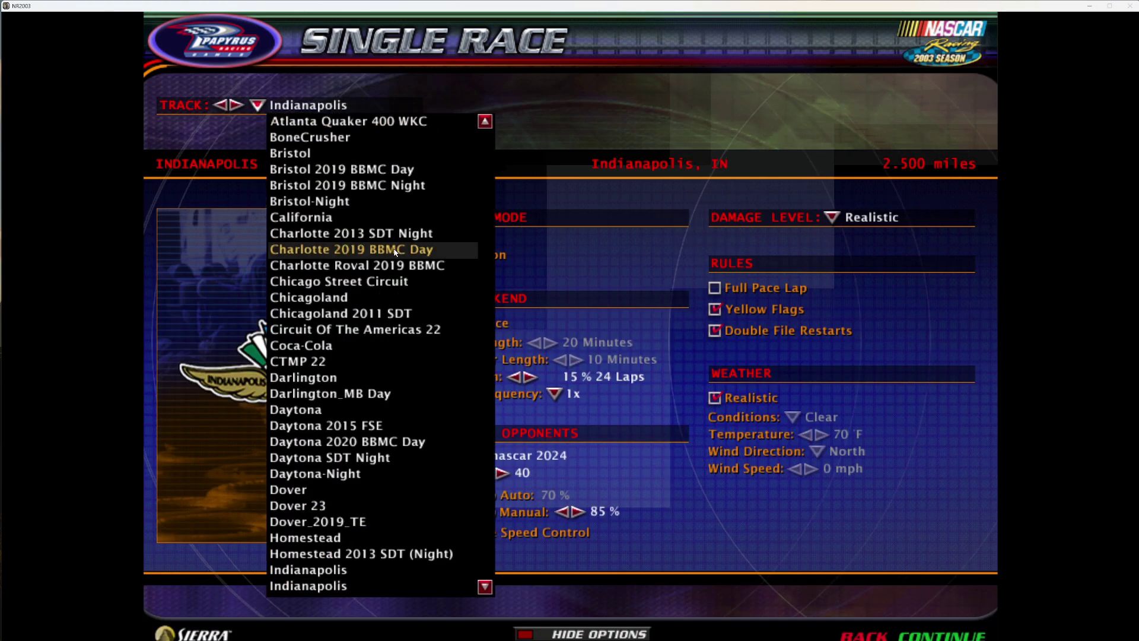
scroll(356, 586, down, 1)
scroll(375, 630, down, 7)
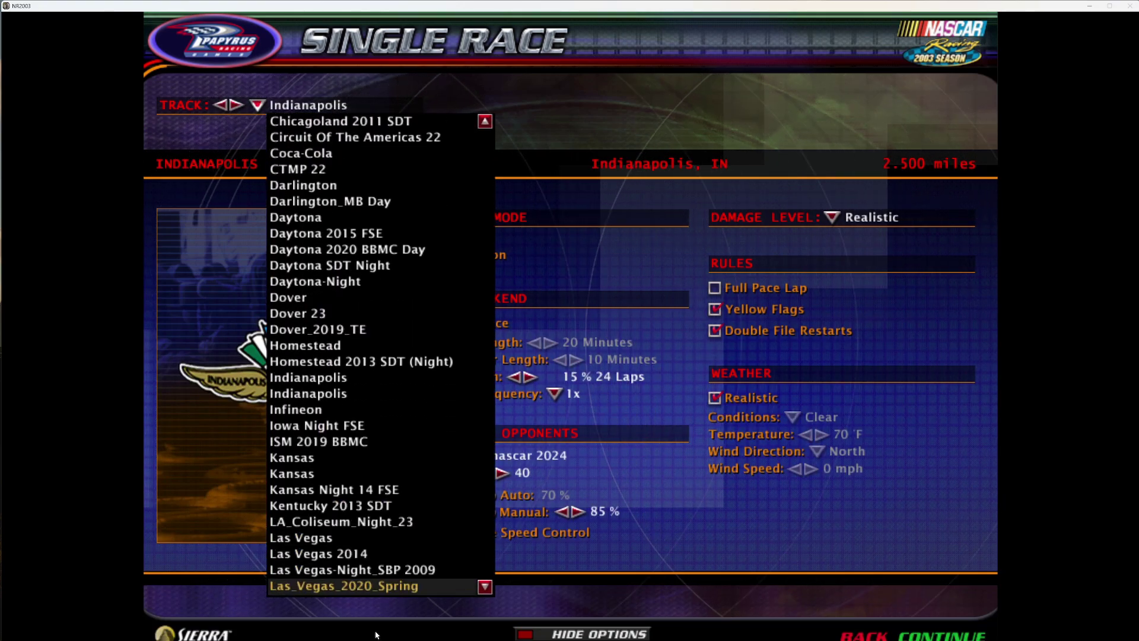
scroll(332, 13, up, 8)
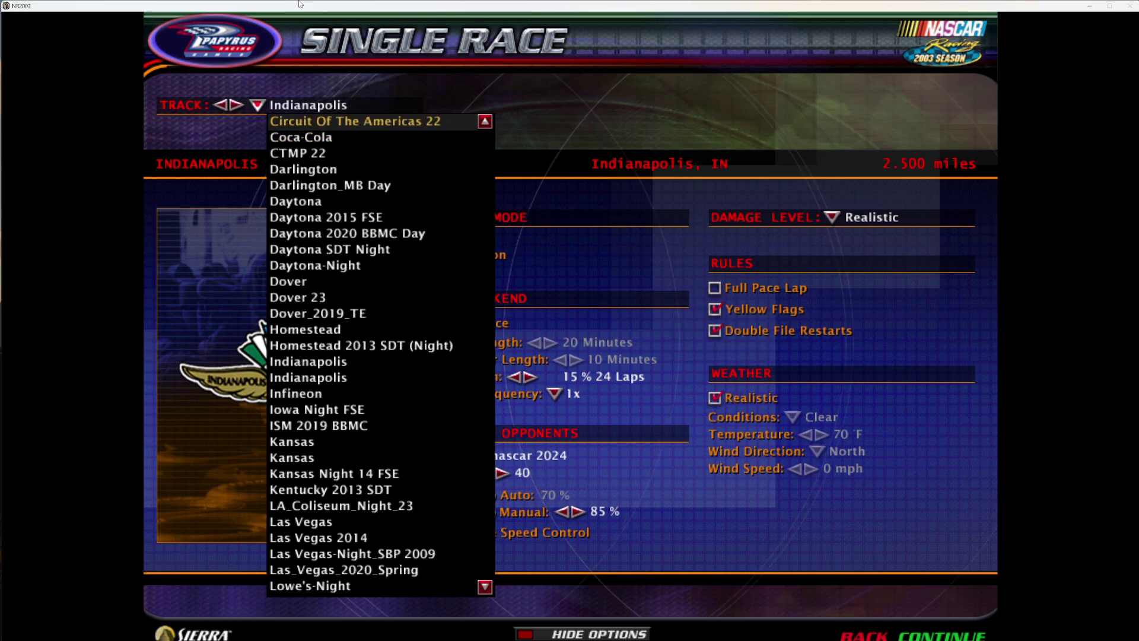
scroll(332, 13, up, 1)
scroll(354, 620, down, 5)
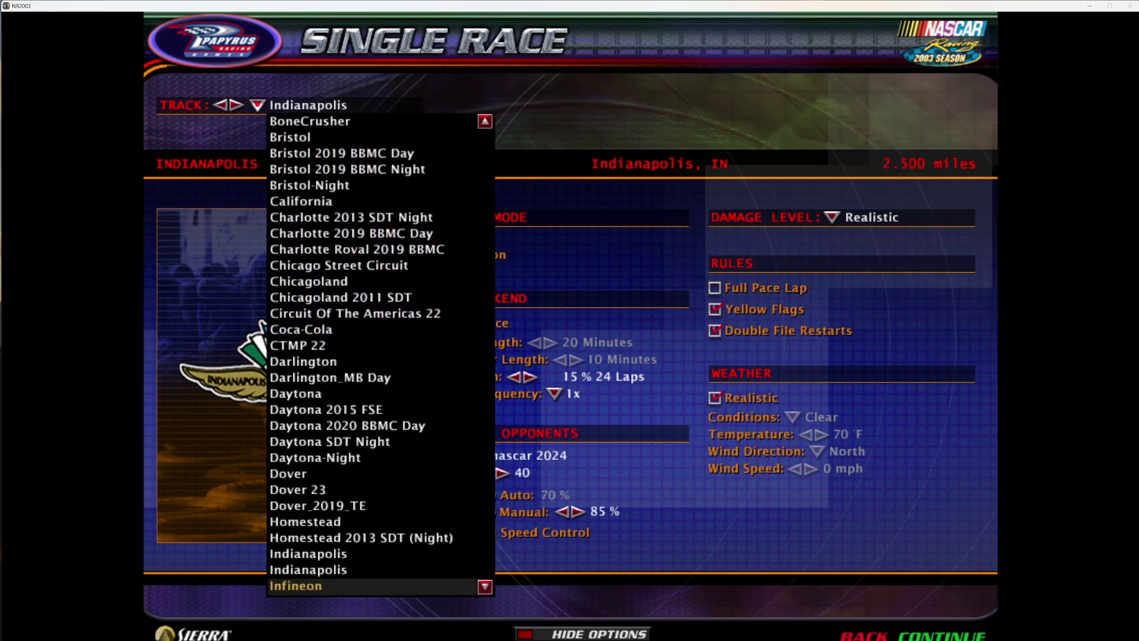
scroll(354, 620, down, 7)
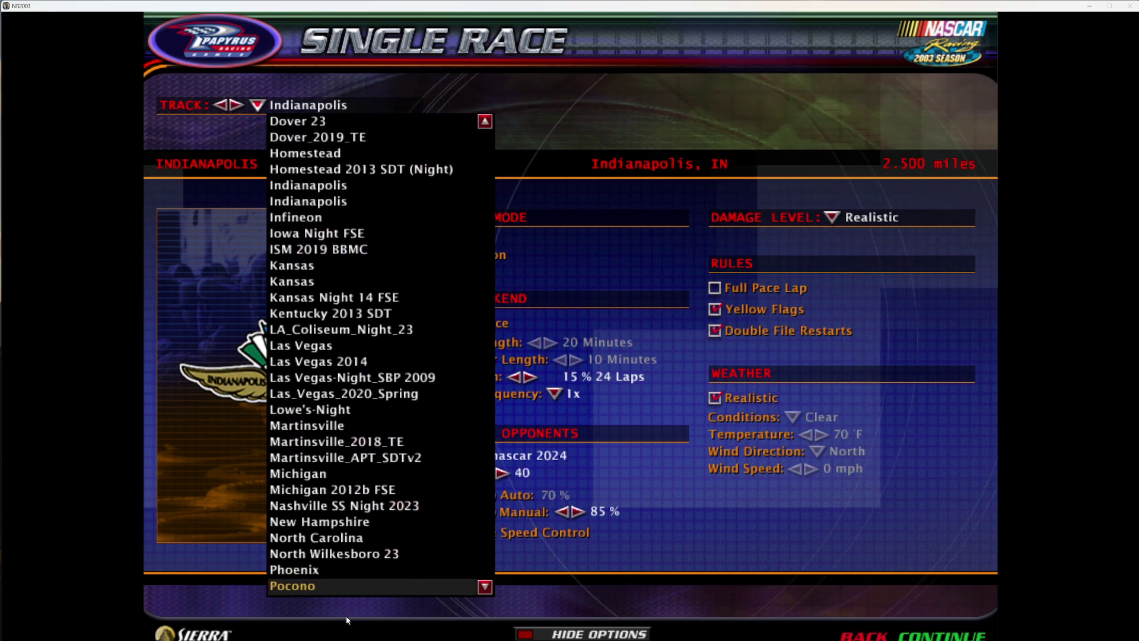
click(350, 490)
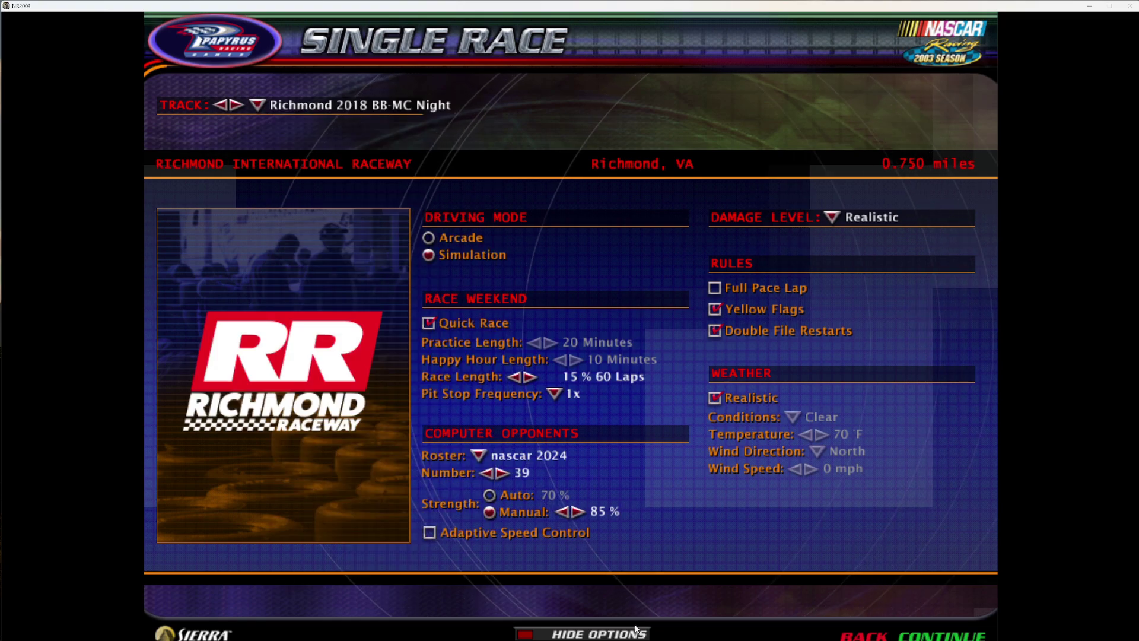
Change the single race's track to Richmond_2012
click(634, 634)
click(634, 636)
click(257, 105)
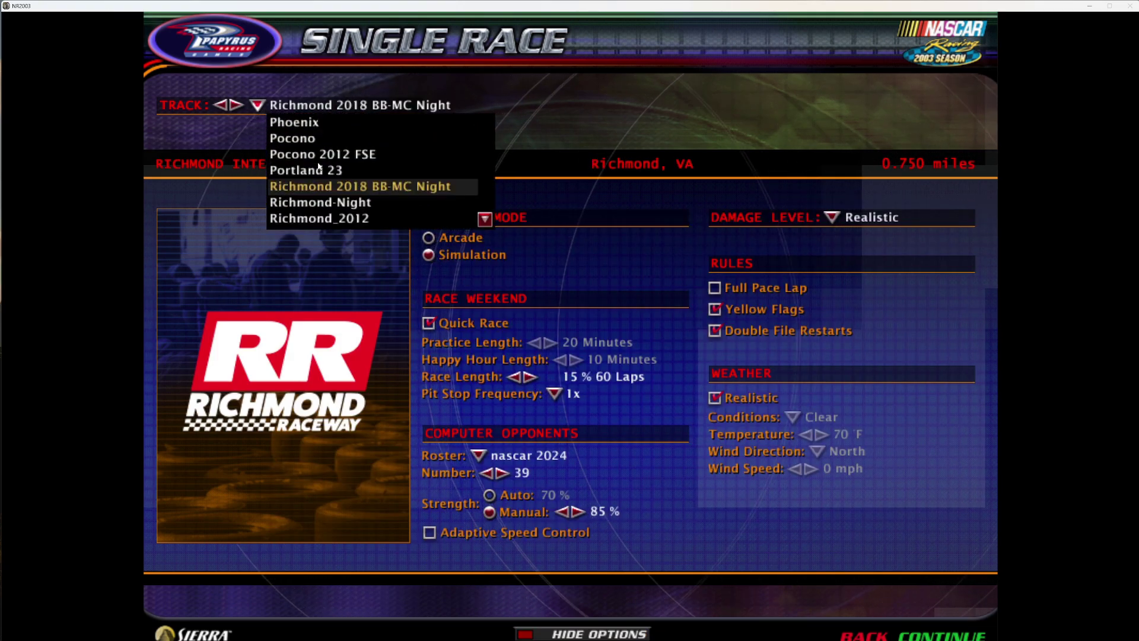
click(356, 585)
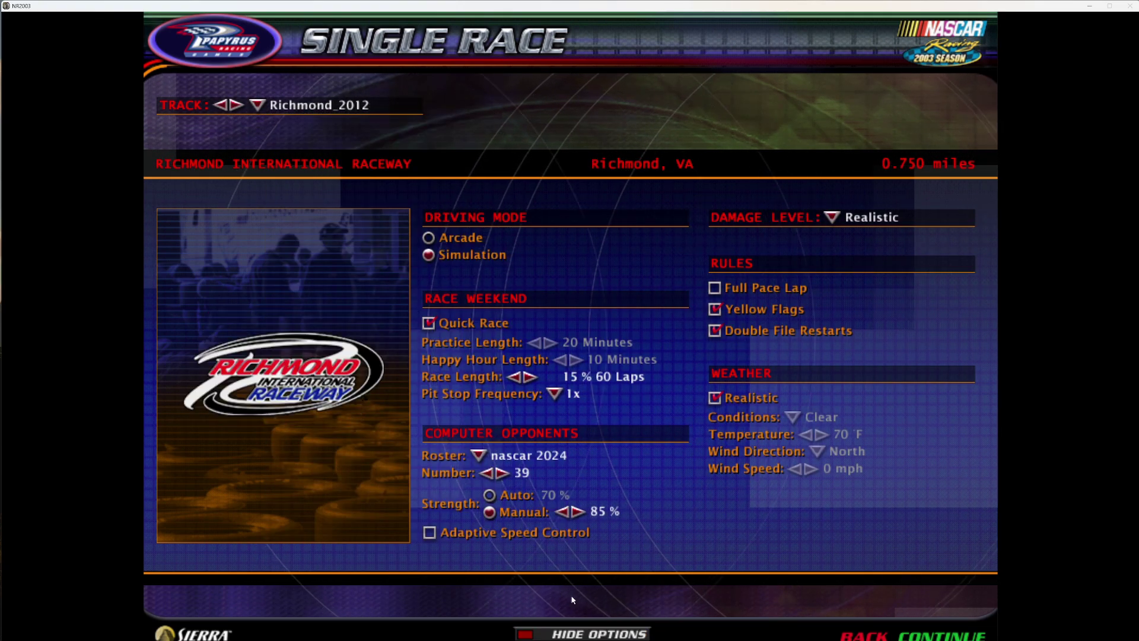
Set the computer opponents' roster to 3cars and continue to the race weekend
click(478, 455)
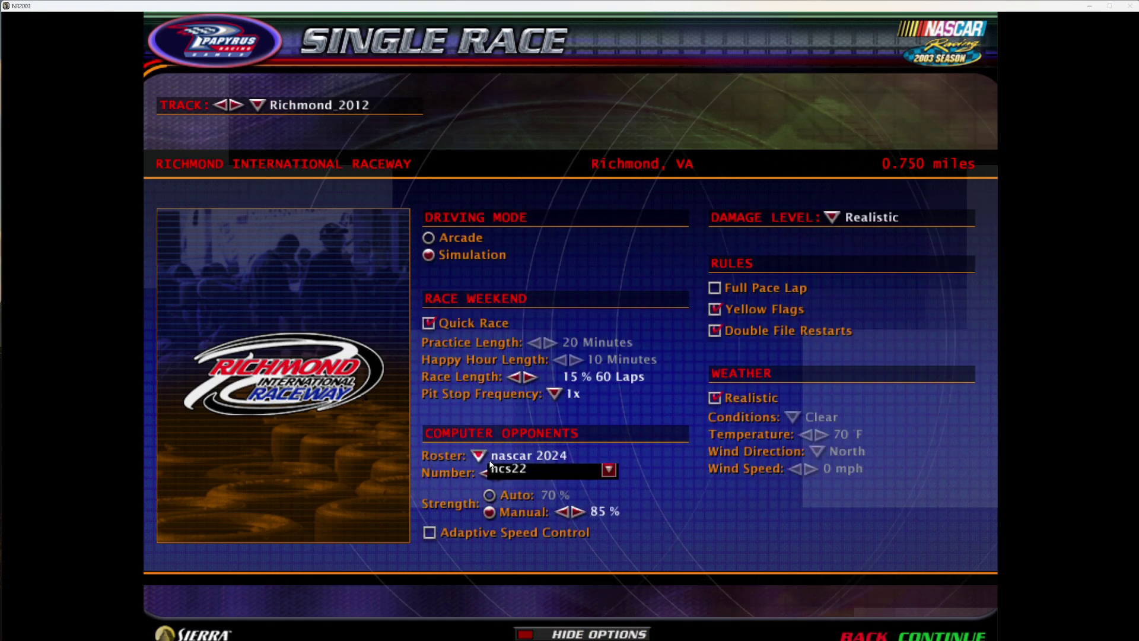
click(507, 519)
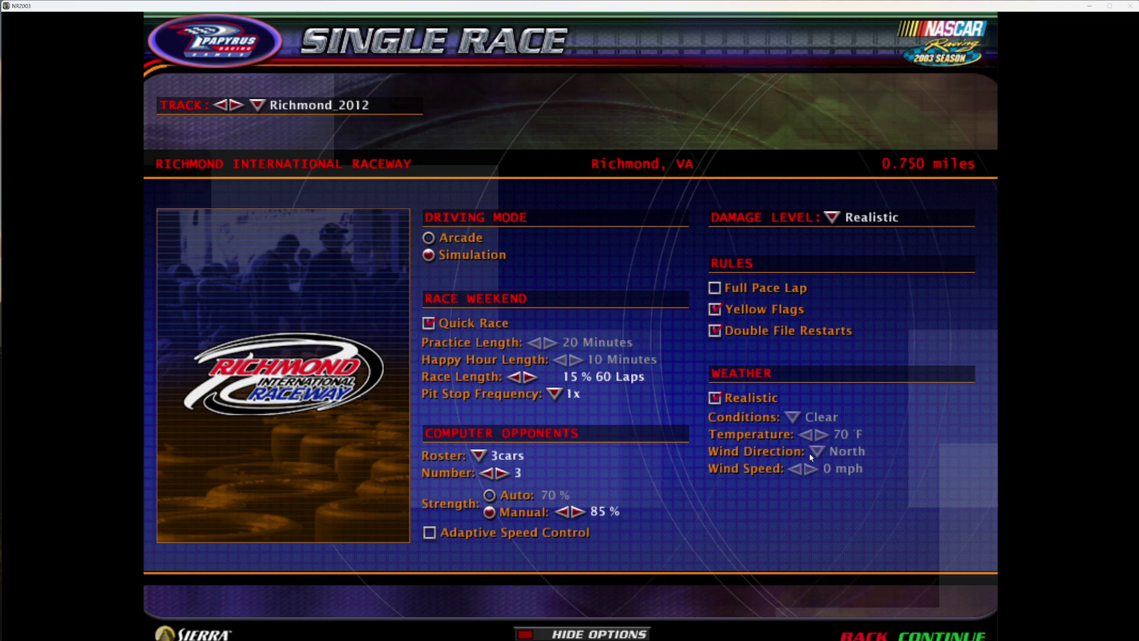
key(Return)
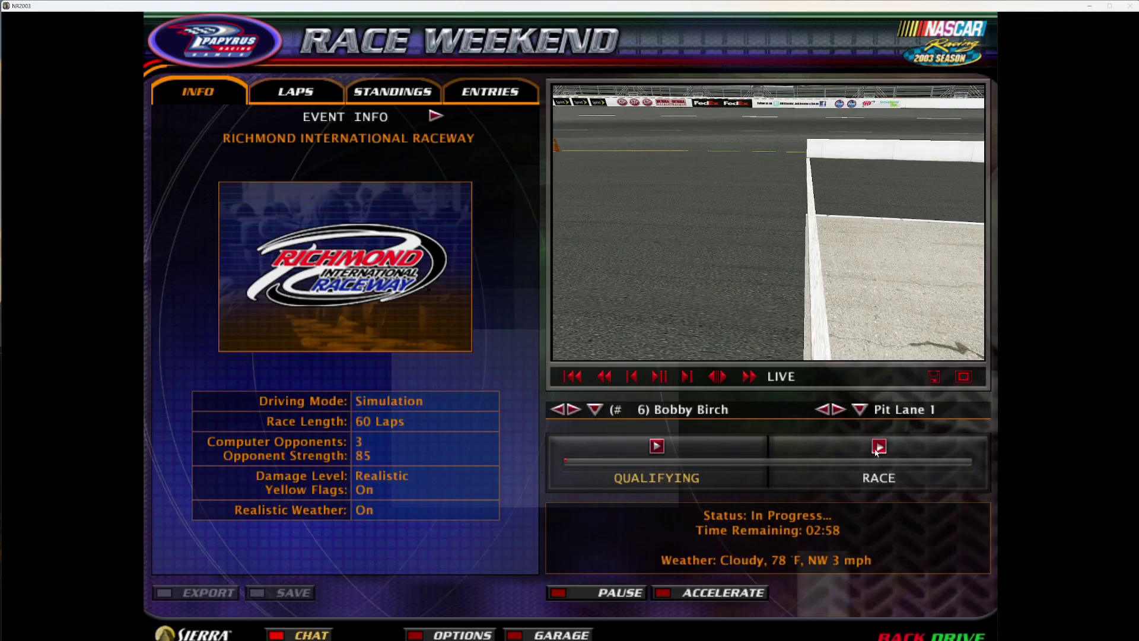
Skip from qualifying to the race session and follow the number 5 car with the TV1 camera
click(878, 446)
click(821, 410)
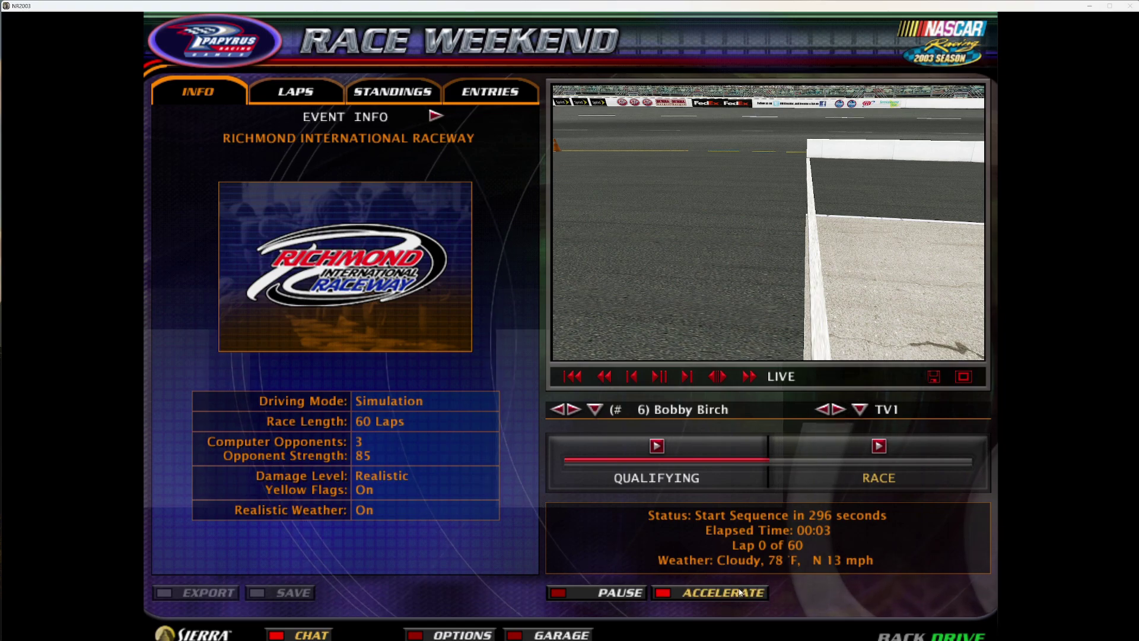
click(573, 409)
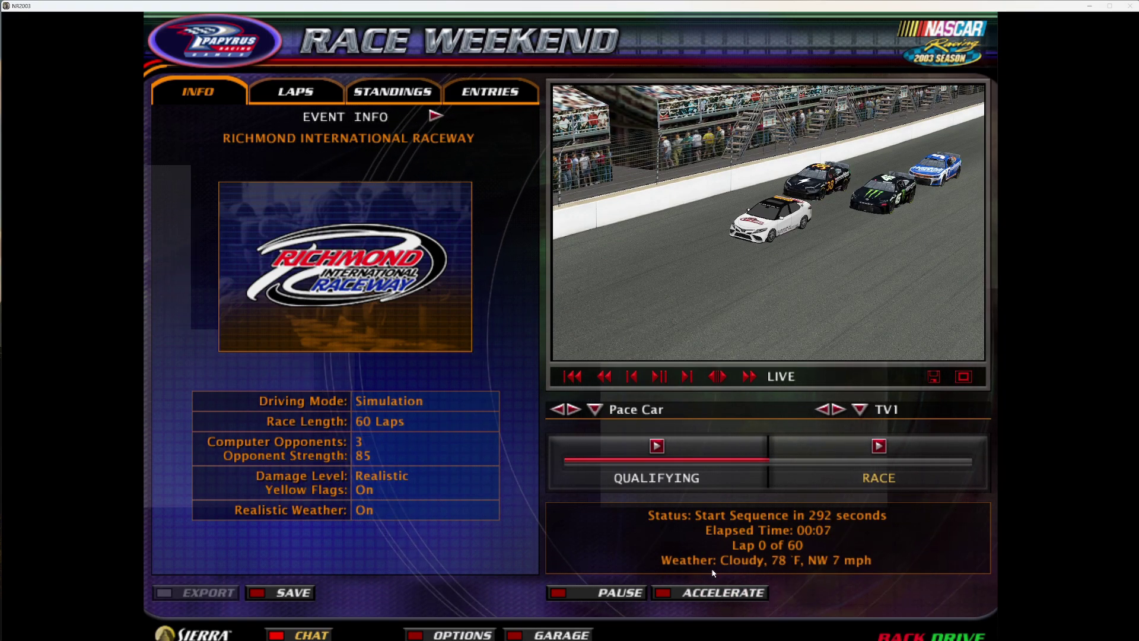
click(575, 410)
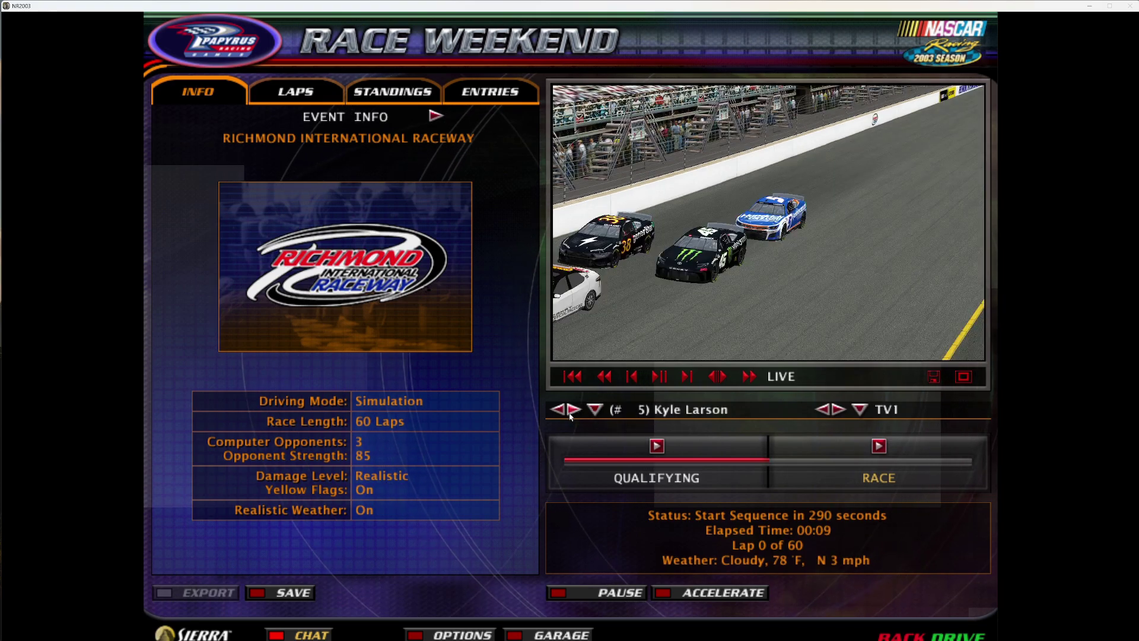
Follow the number 45 car and inspect the roster's cars and the pace car on track in the full-screen replay view
click(573, 410)
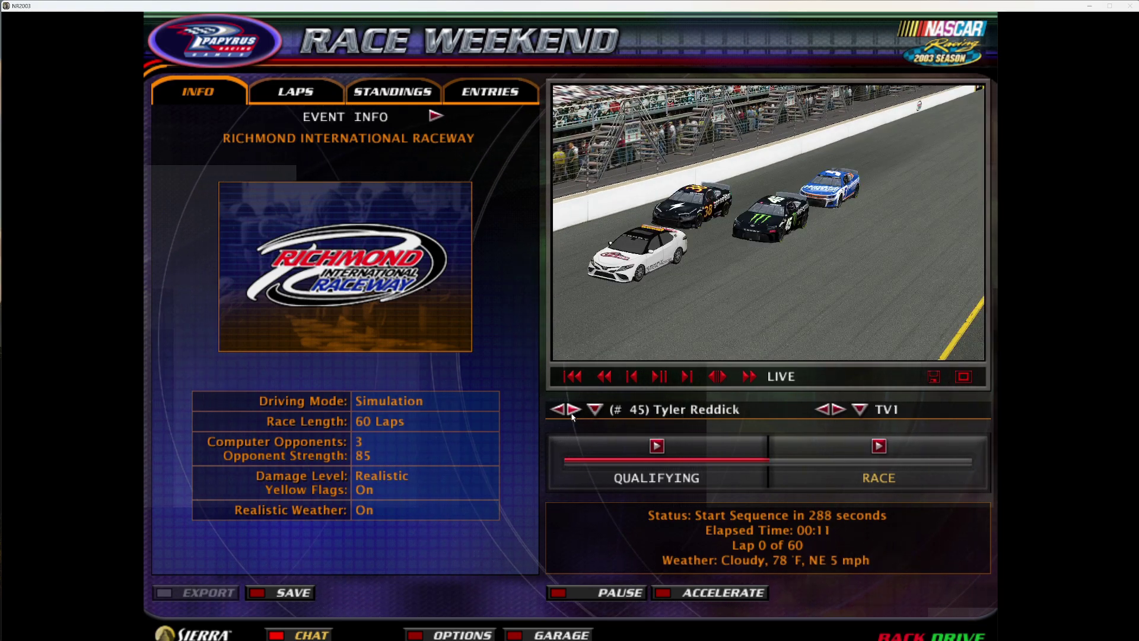
click(954, 347)
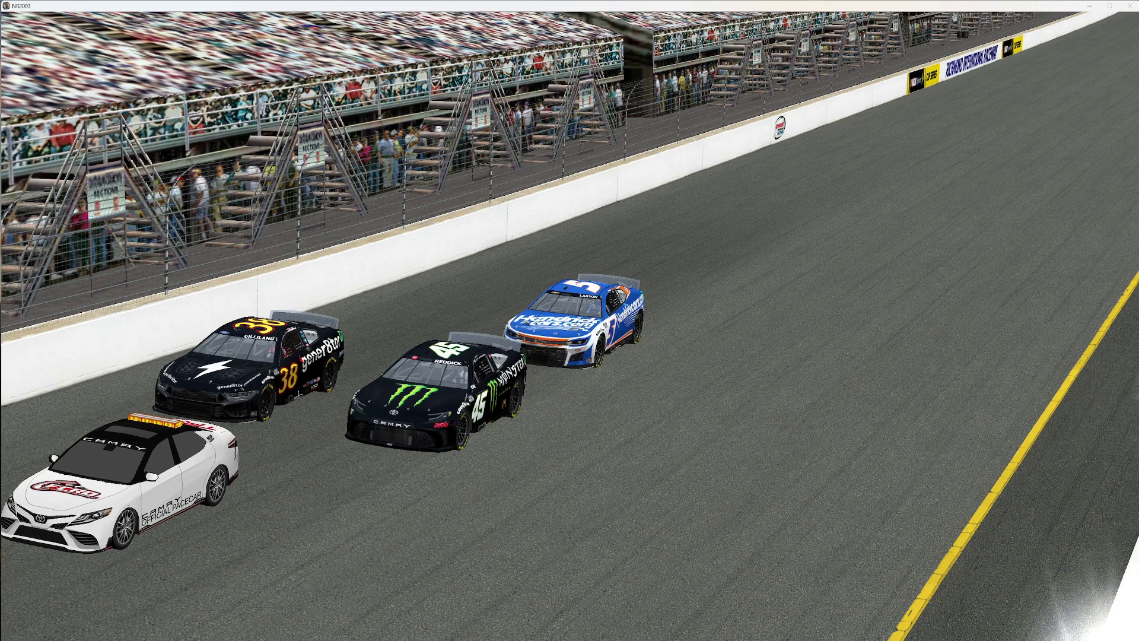
click(952, 313)
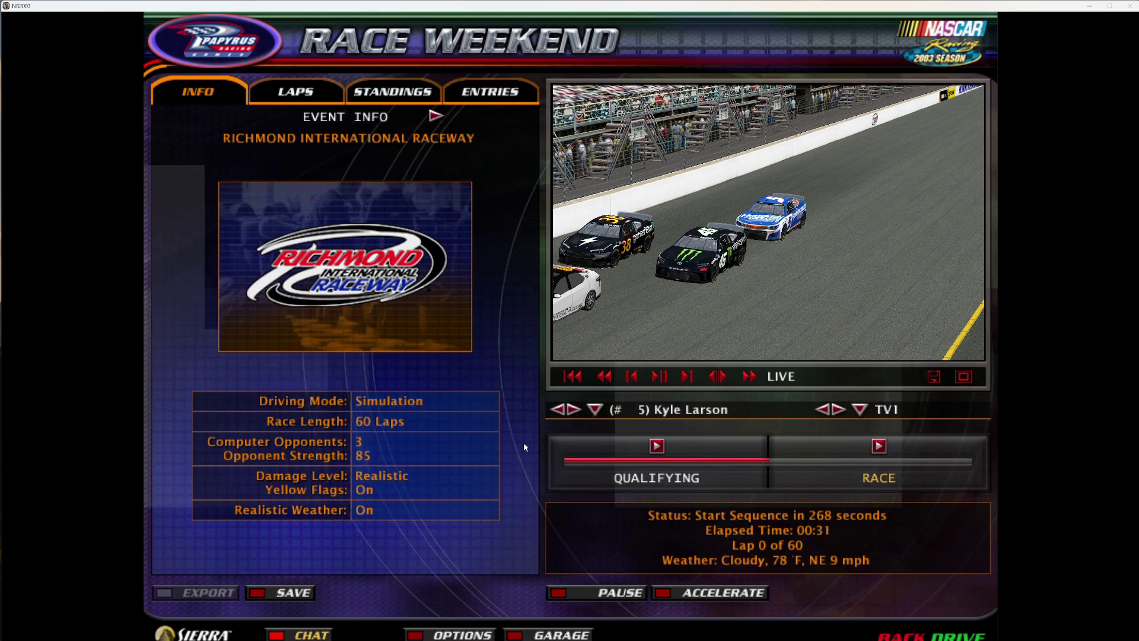
click(573, 413)
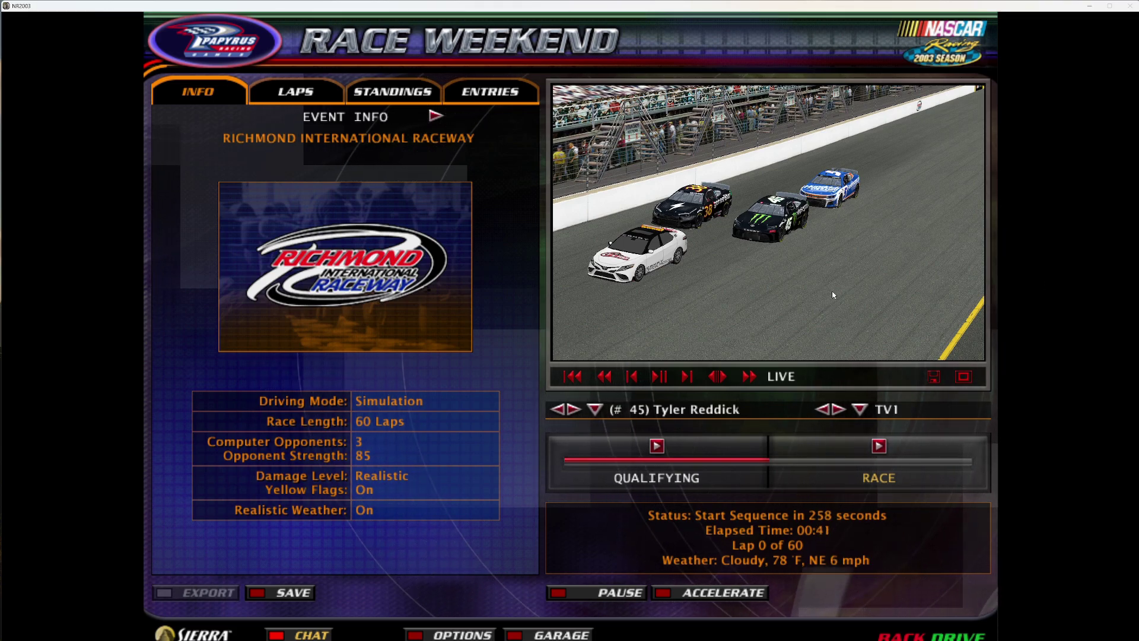
click(956, 377)
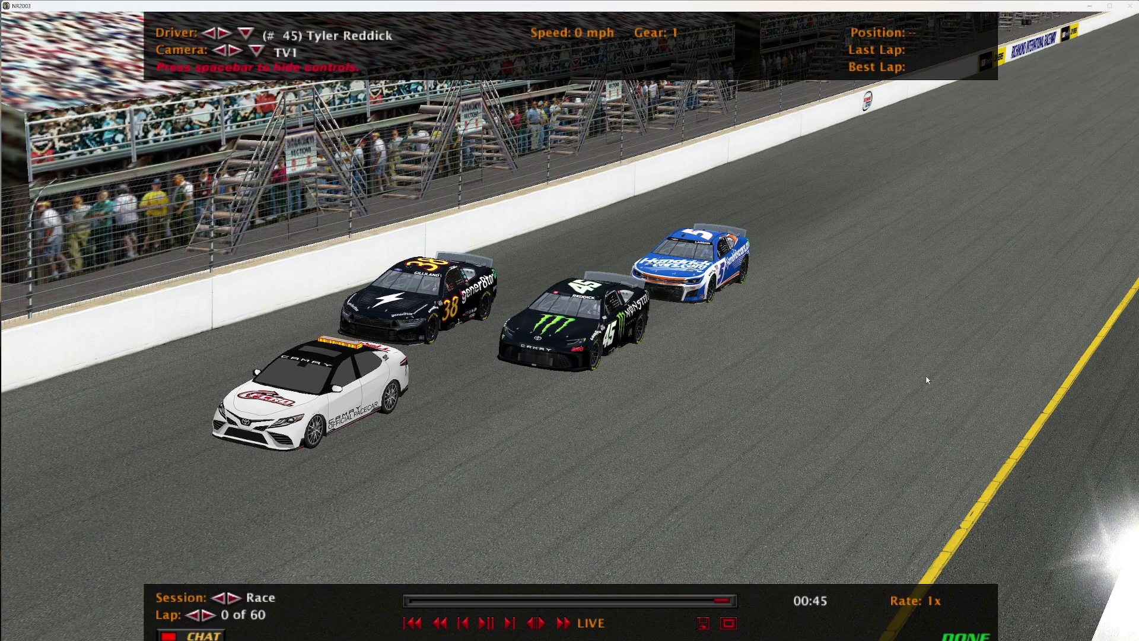
key(Escape)
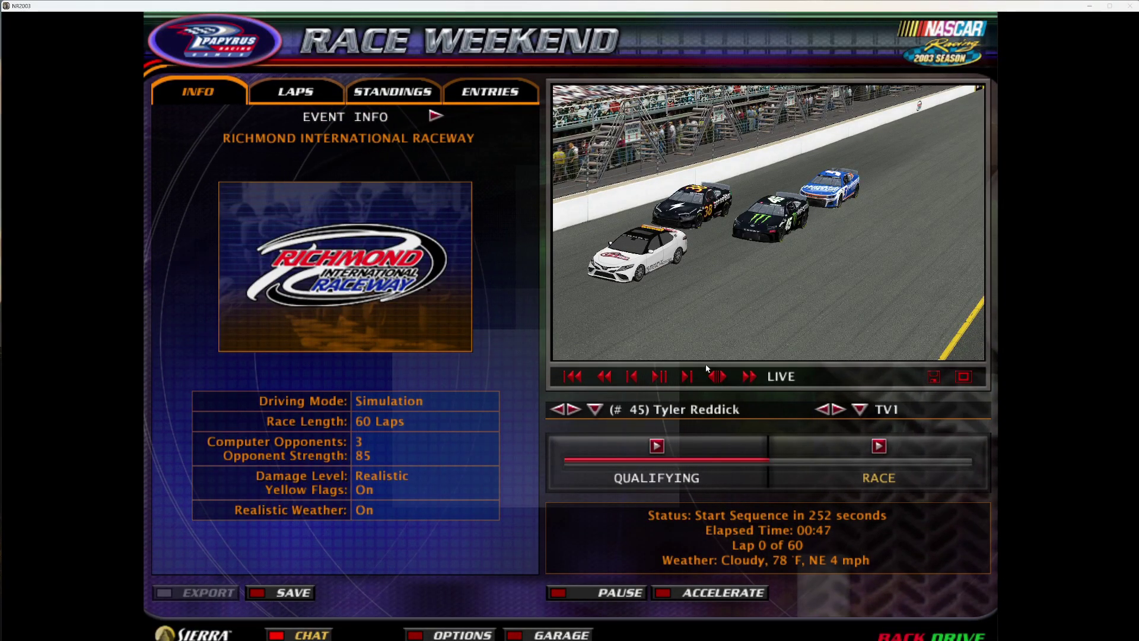
Leave the race weekend and the Single Race setup, and quit the game to the desktop
key(super)
key(Escape)
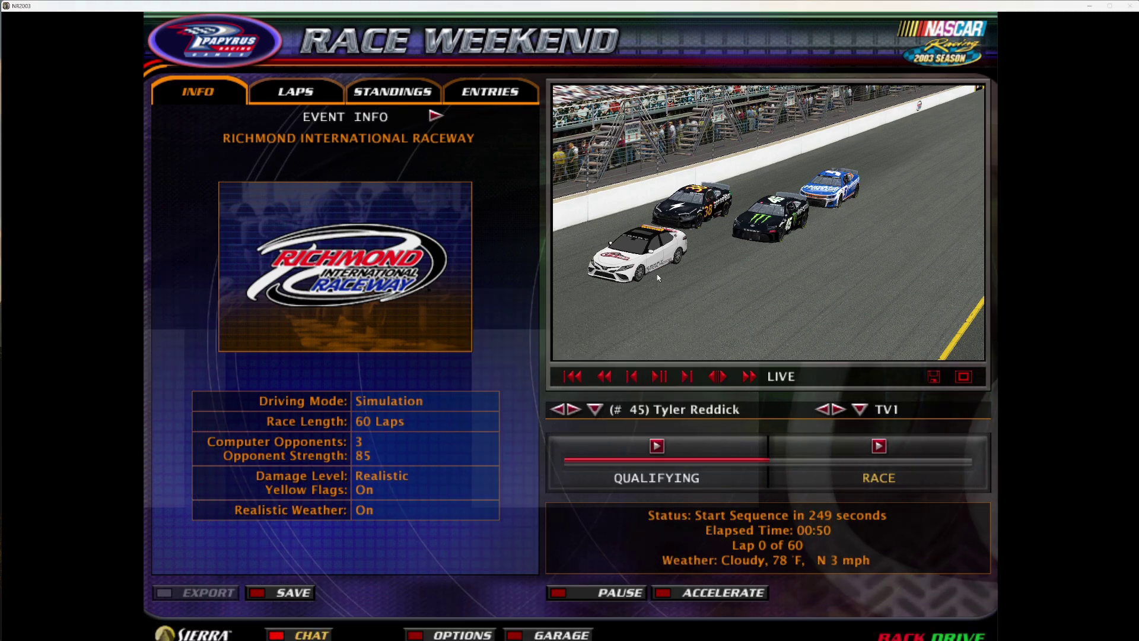
click(906, 635)
click(374, 415)
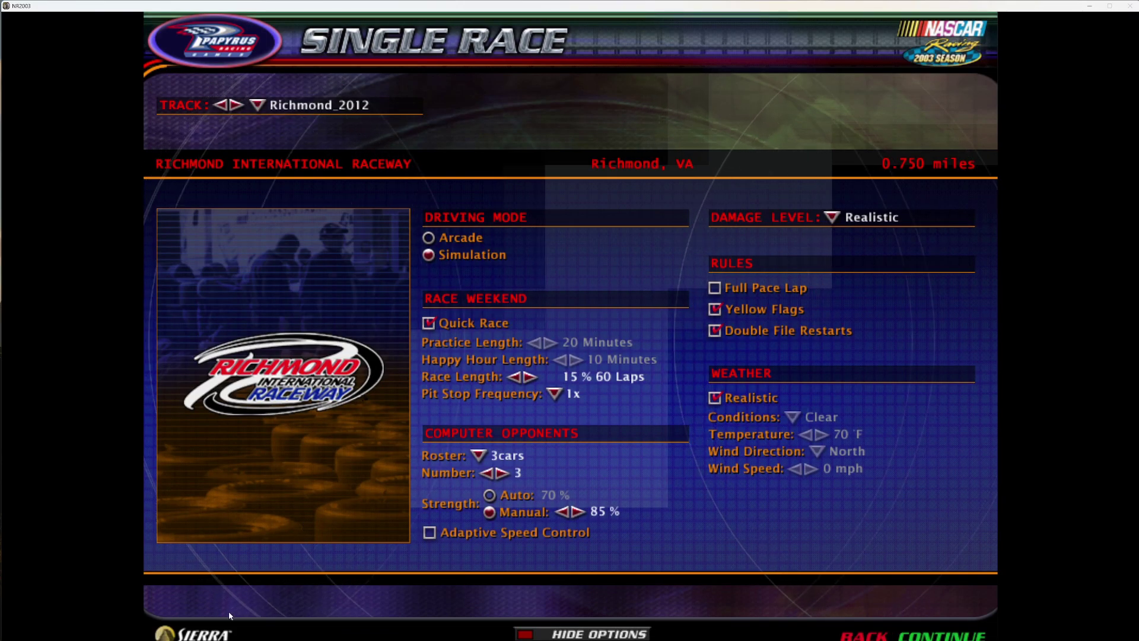
key(Escape)
click(216, 596)
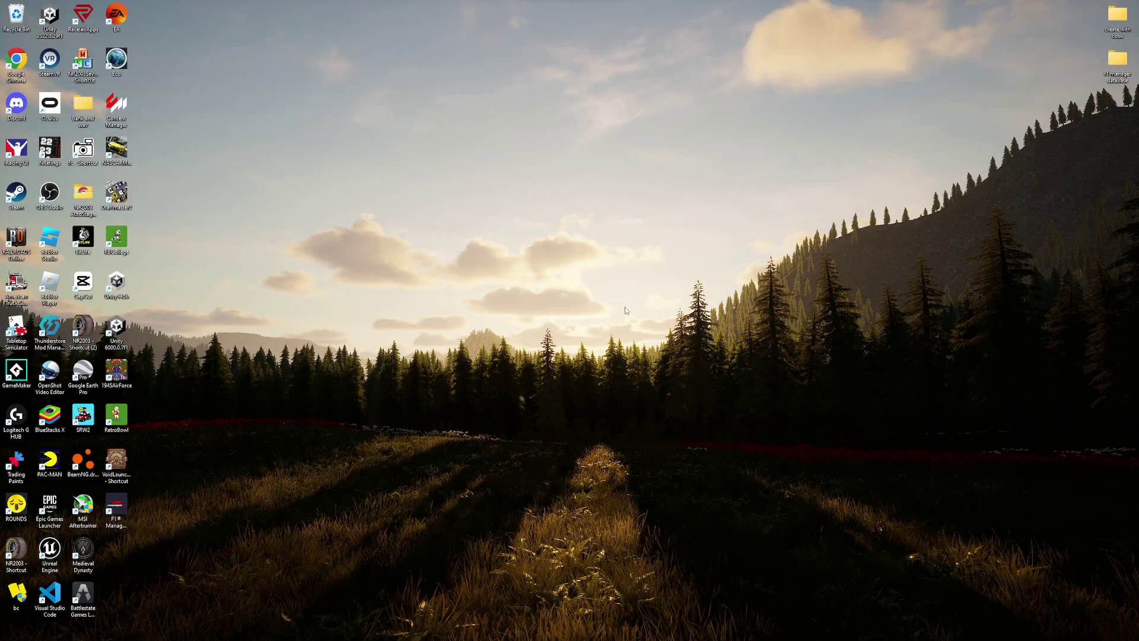
Switch to OBS and move its window toward the middle of the desktop
click(658, 631)
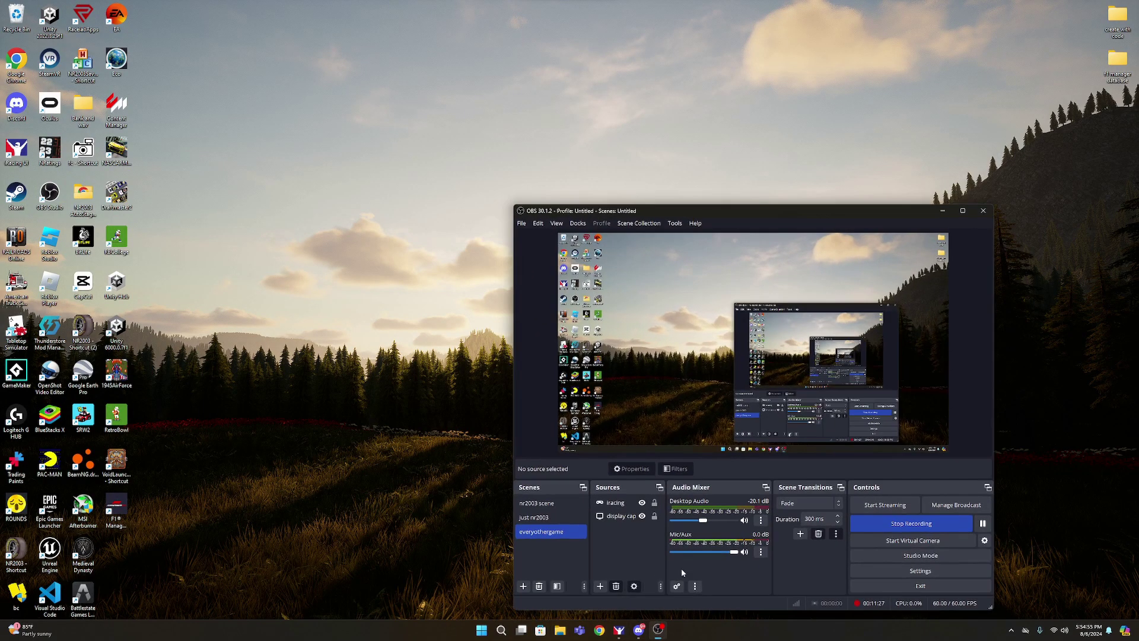
click(923, 234)
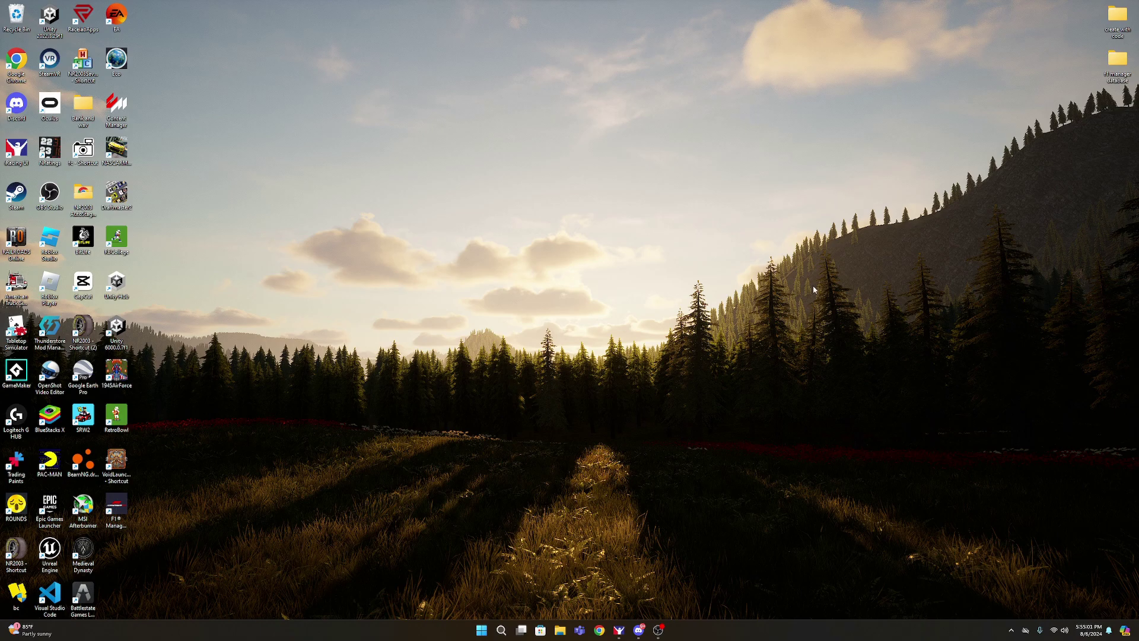
click(660, 632)
drag(719, 203, 573, 148)
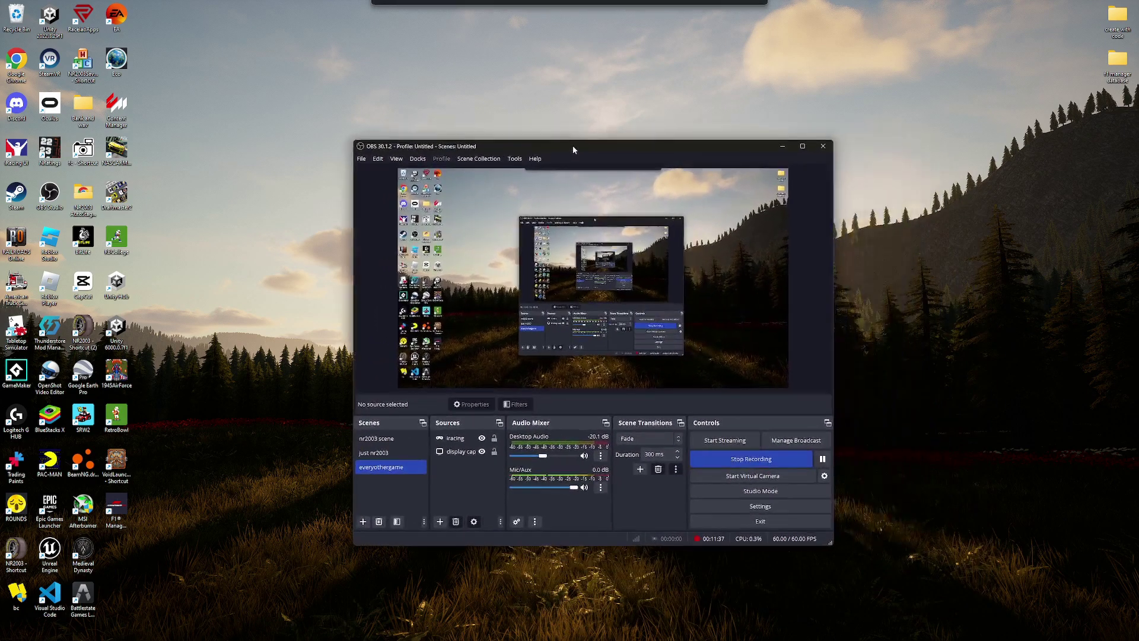